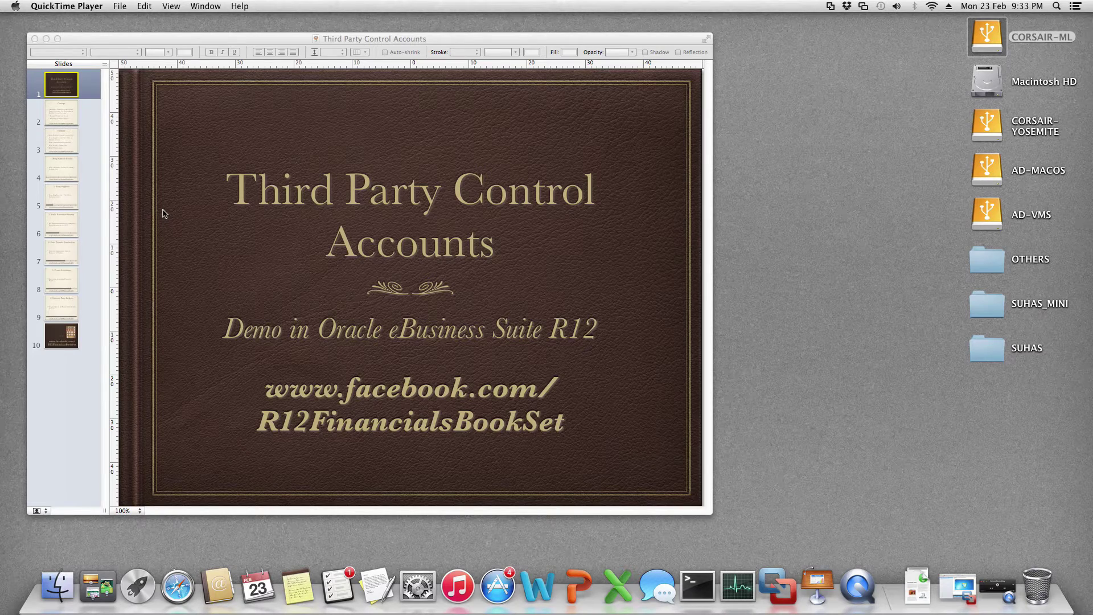
Step: Show slide 2, 'Concept', of the Third Party Control Accounts deck
click(63, 119)
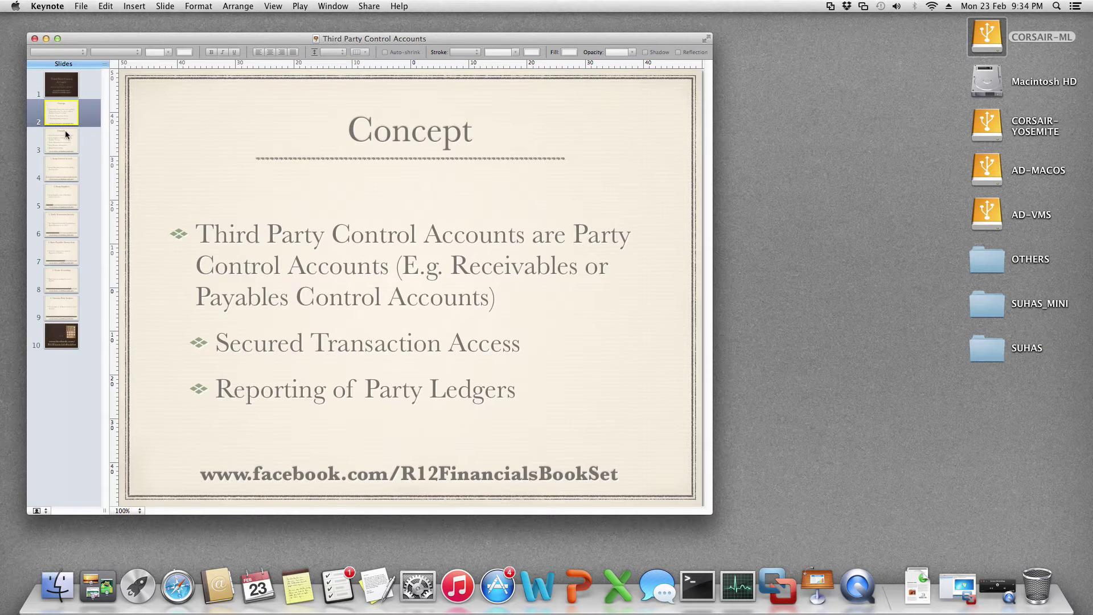
Step: Step through the Example slide to slide 4, '1. Setup Control Account'
click(67, 143)
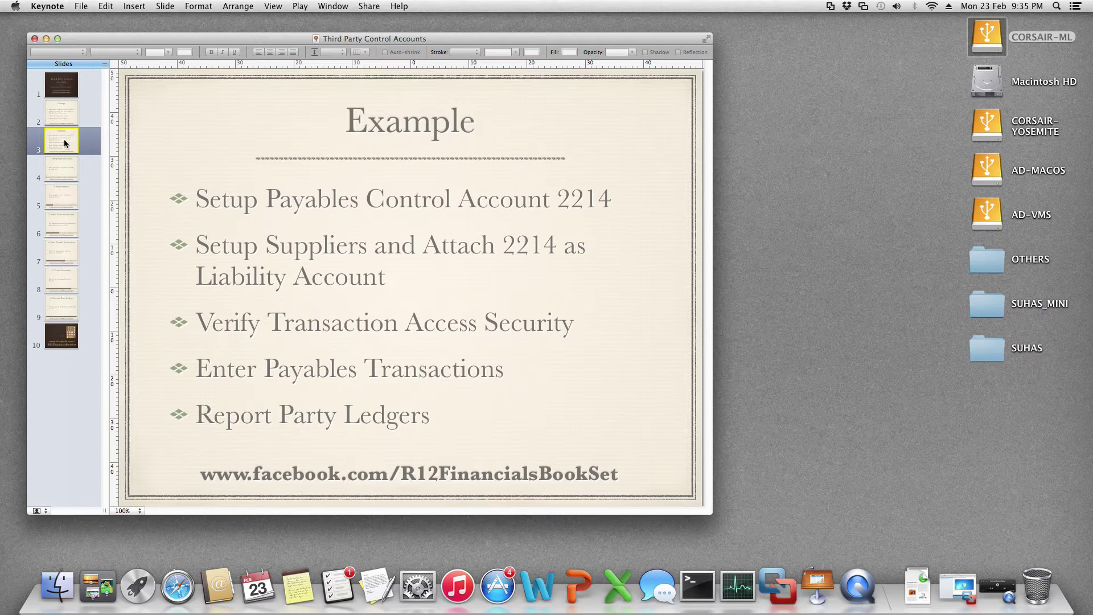
click(56, 159)
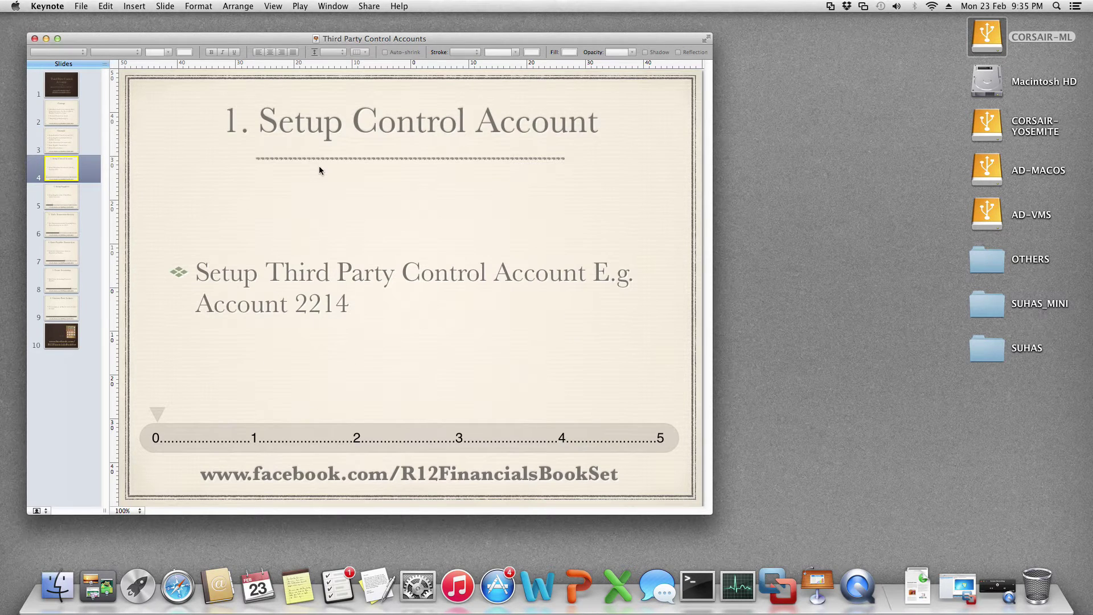
Step: Open Setup > Financials > Flexfields > Validation > Values in Oracle Applications
key(ctrl+Right)
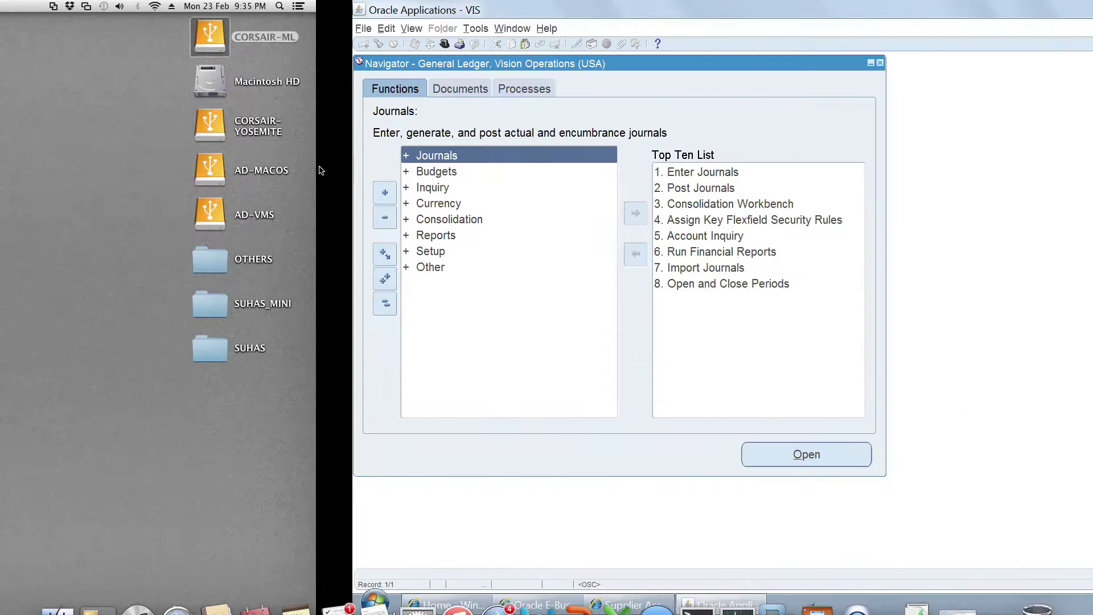
double_click(108, 255)
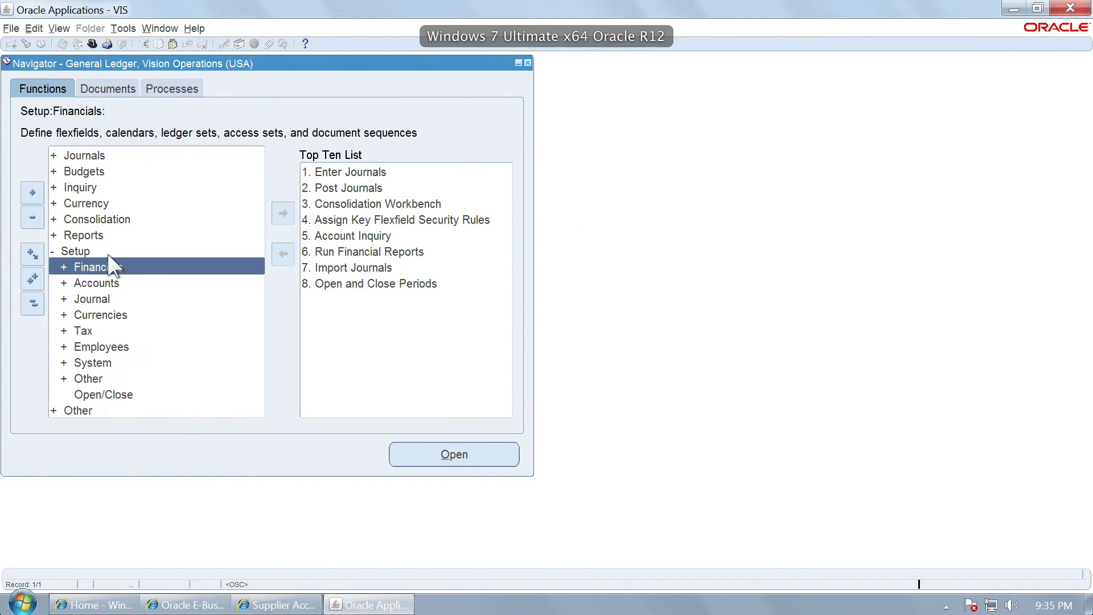
double_click(139, 271)
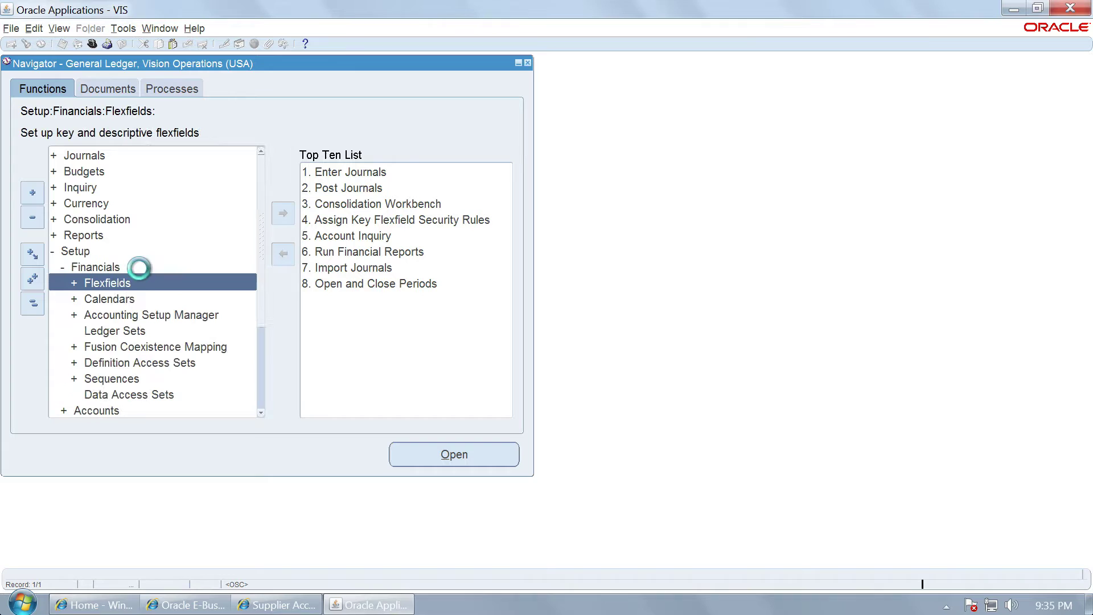
click(146, 283)
double_click(147, 283)
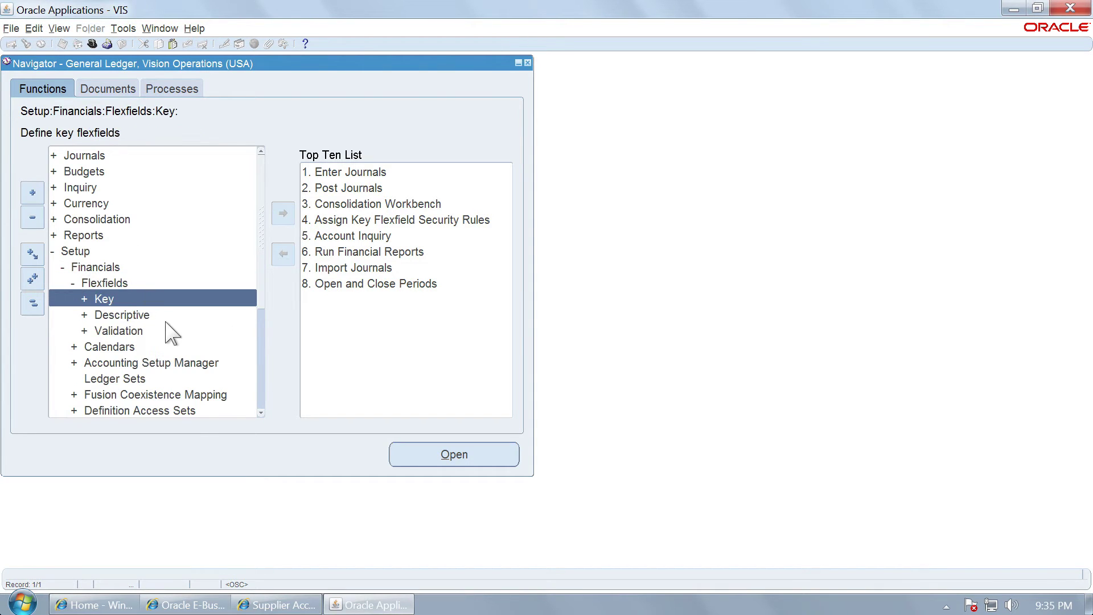
double_click(155, 330)
click(164, 353)
double_click(164, 359)
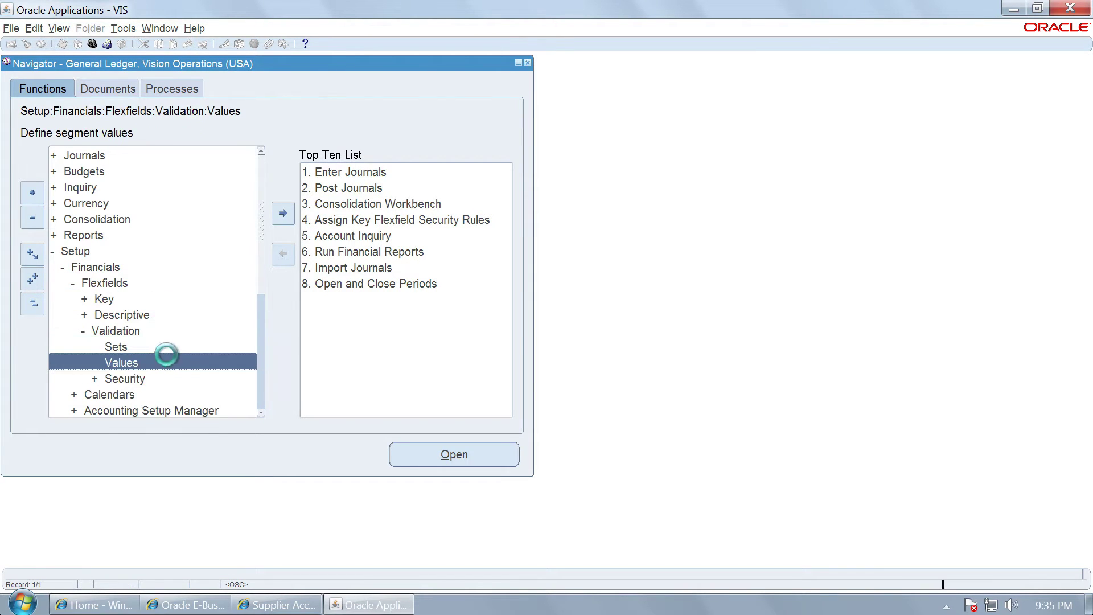
Step: Find the Operations Account value set with 'Oper%acc%' and load its values
text(Oper%as)
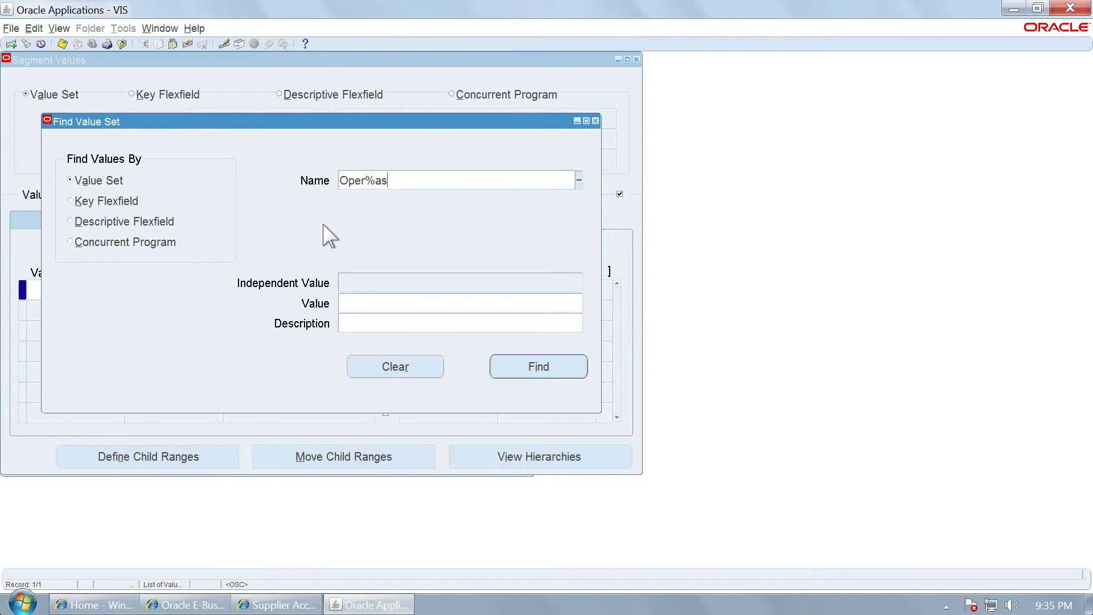
key(BackSpace)
text(a)
key(BackSpace)
text(cc)
text(%)
key(Tab)
key(Return)
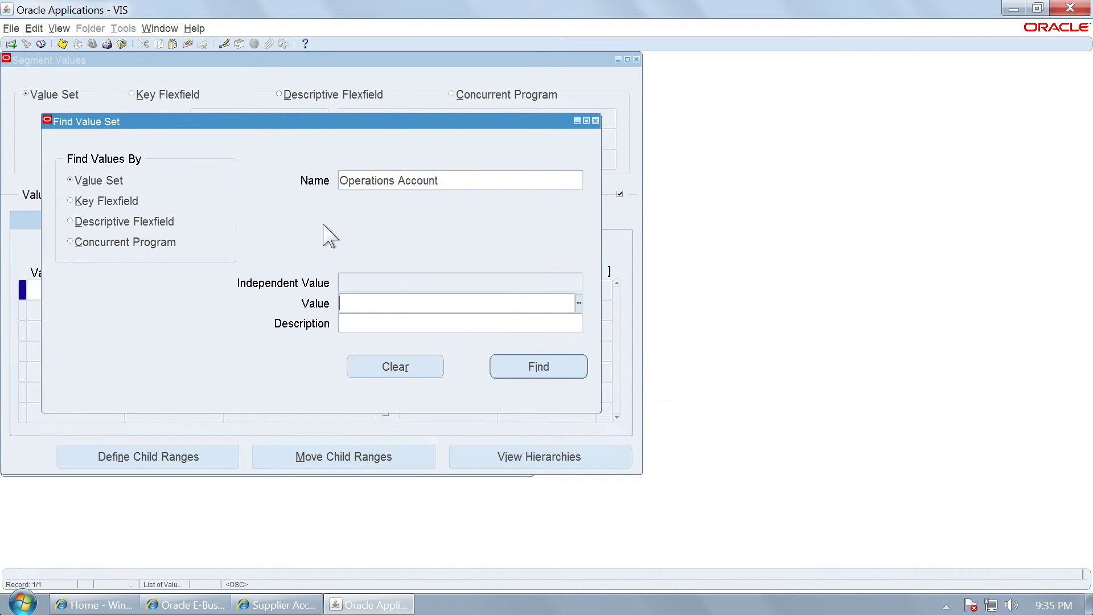
key(Return)
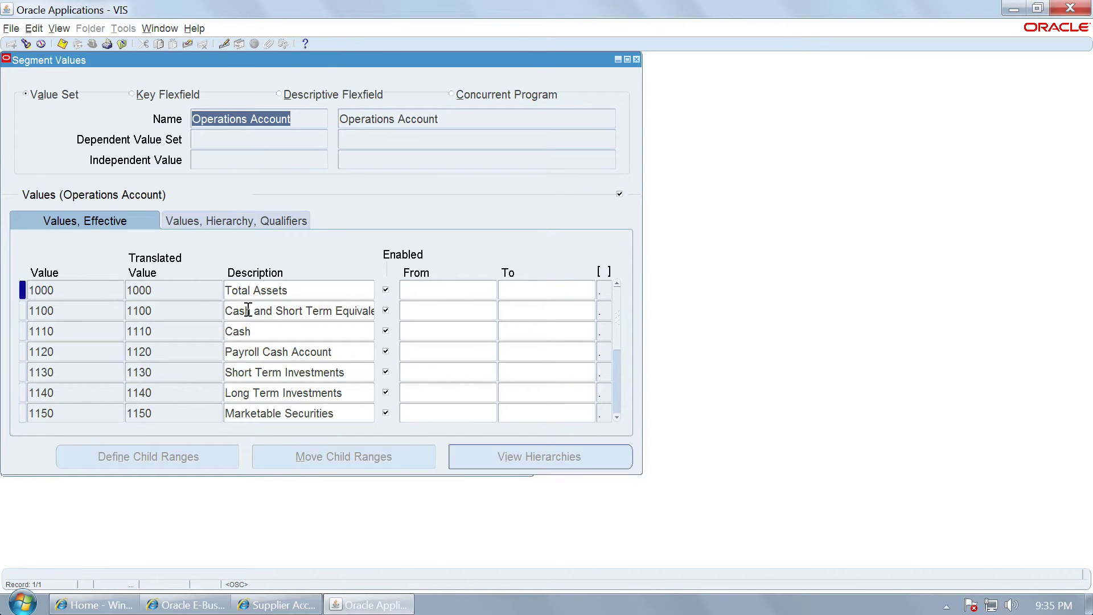
Step: Query account values matching 22% and select 2213 as the insert point
click(93, 308)
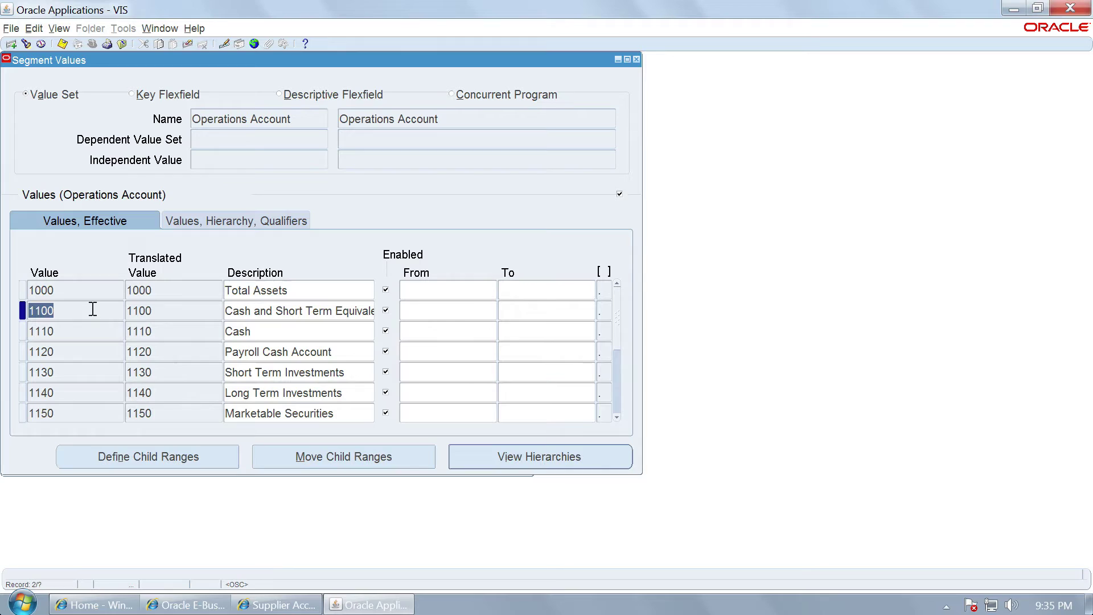
key(F11)
text(22%)
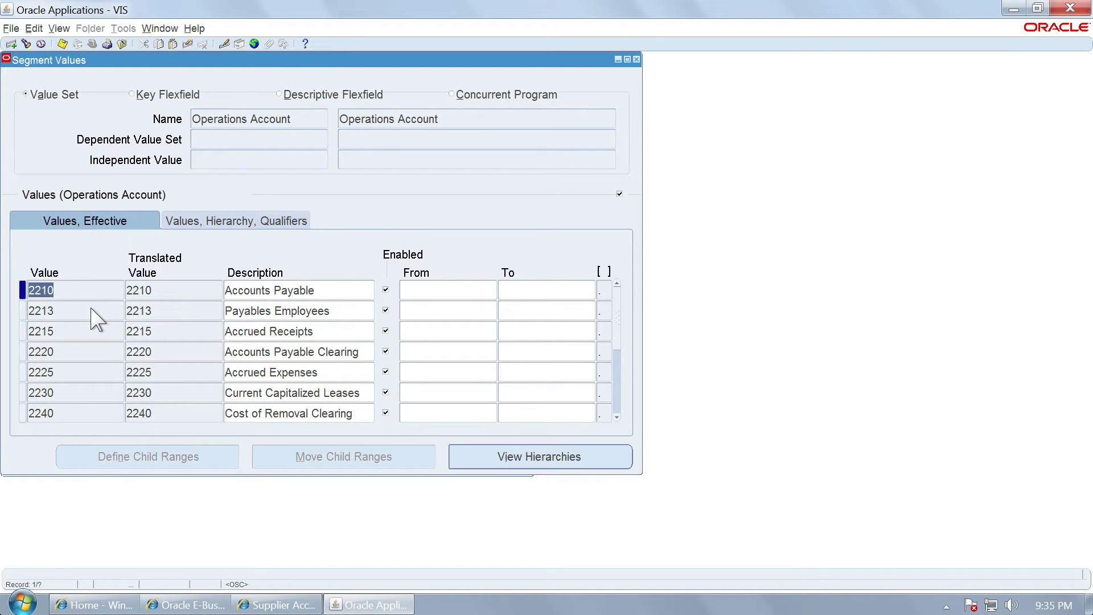
click(92, 309)
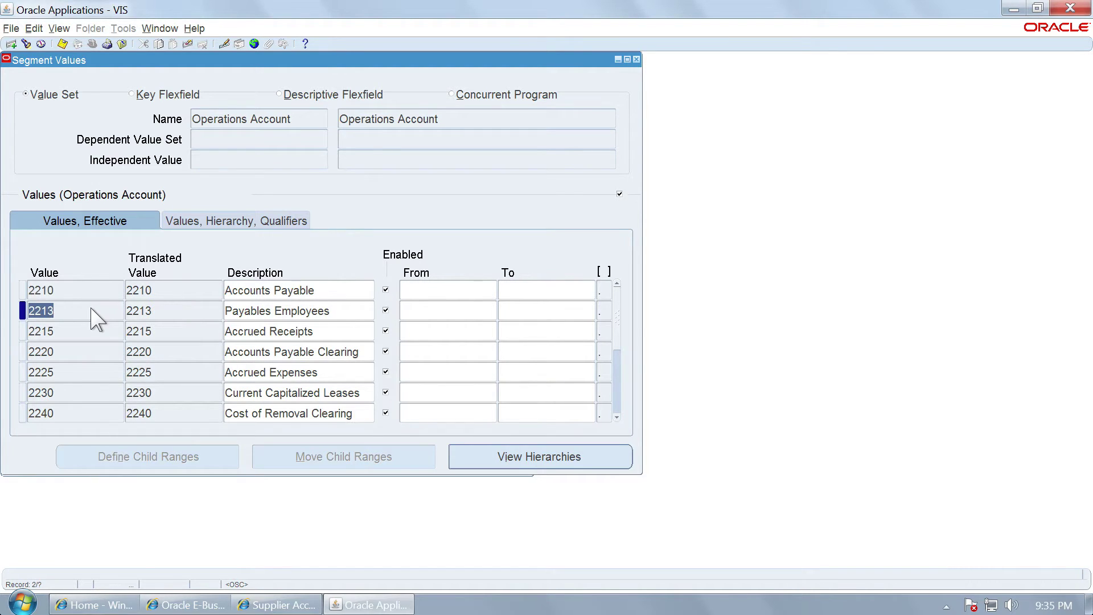
Step: Insert account 2214 with description 'Payables Control A/c' after 2213
key(ctrl+Down)
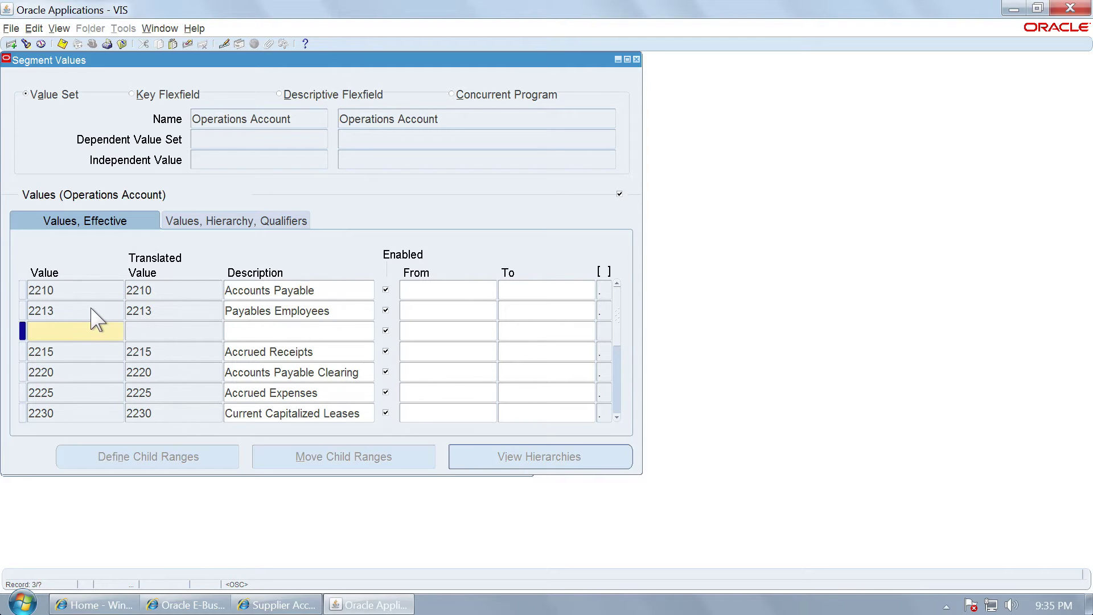
text(2214)
key(Tab)
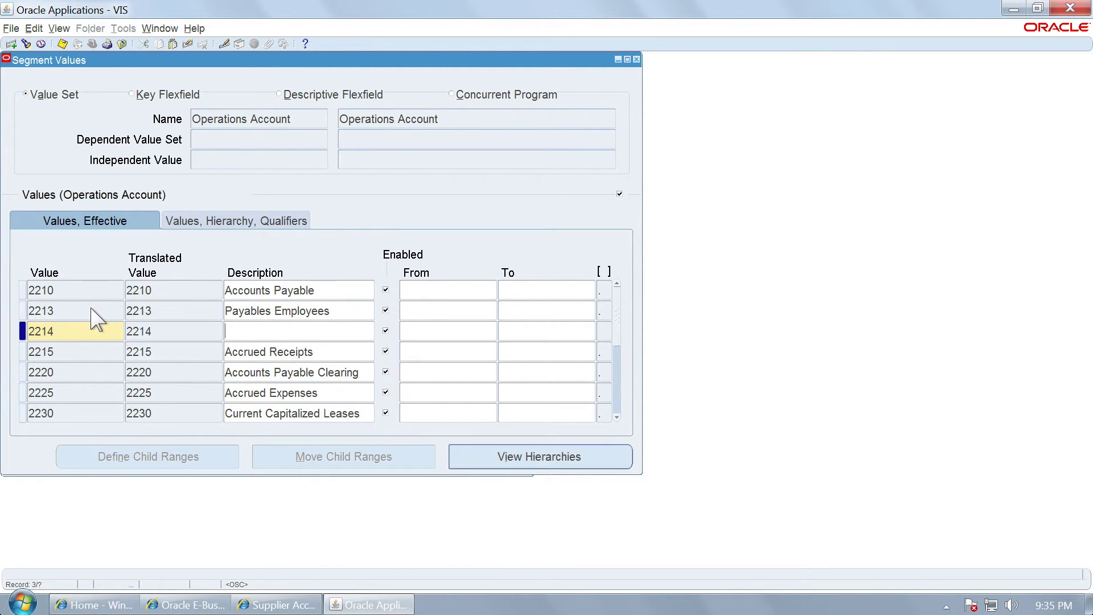
text(Payables Control A)
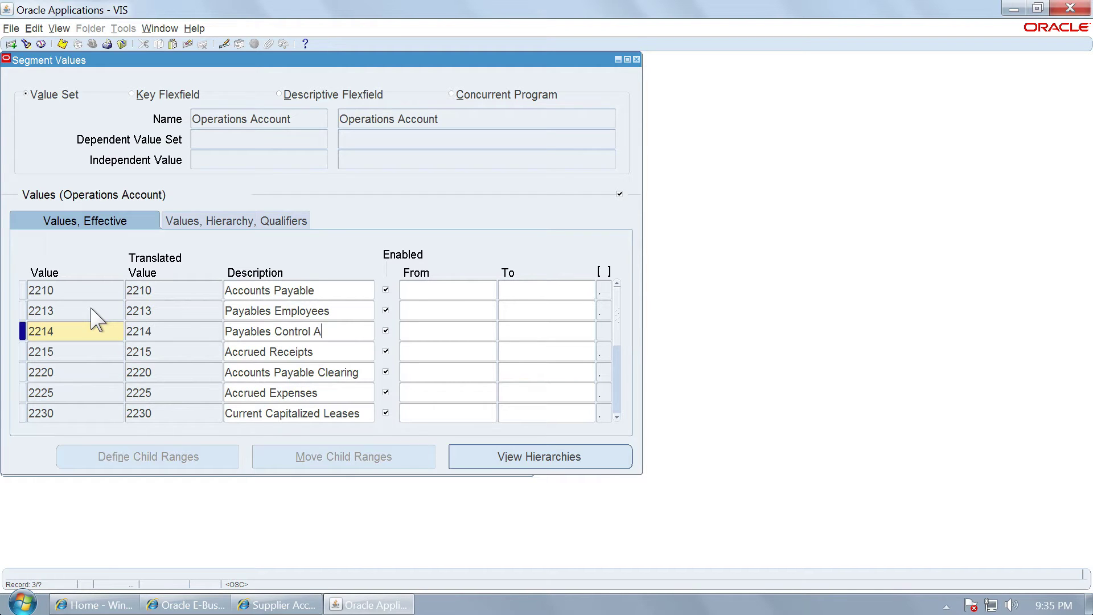
text(/c)
Step: Set account 2214's Account Type segment qualifier to Liability
key(Tab)
key(Tab)
key(Tab)
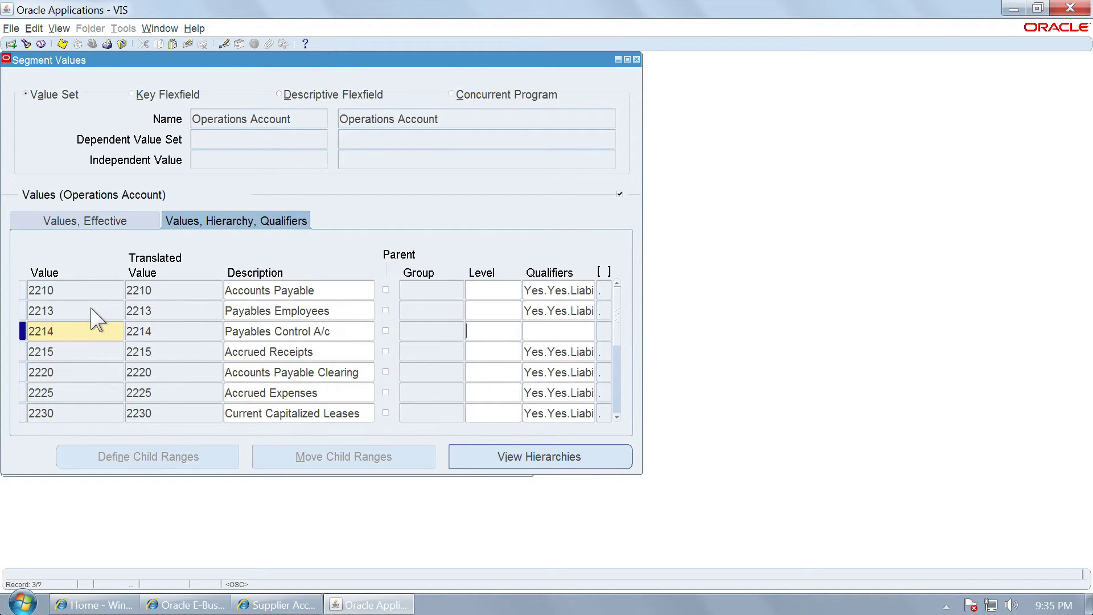
key(Tab)
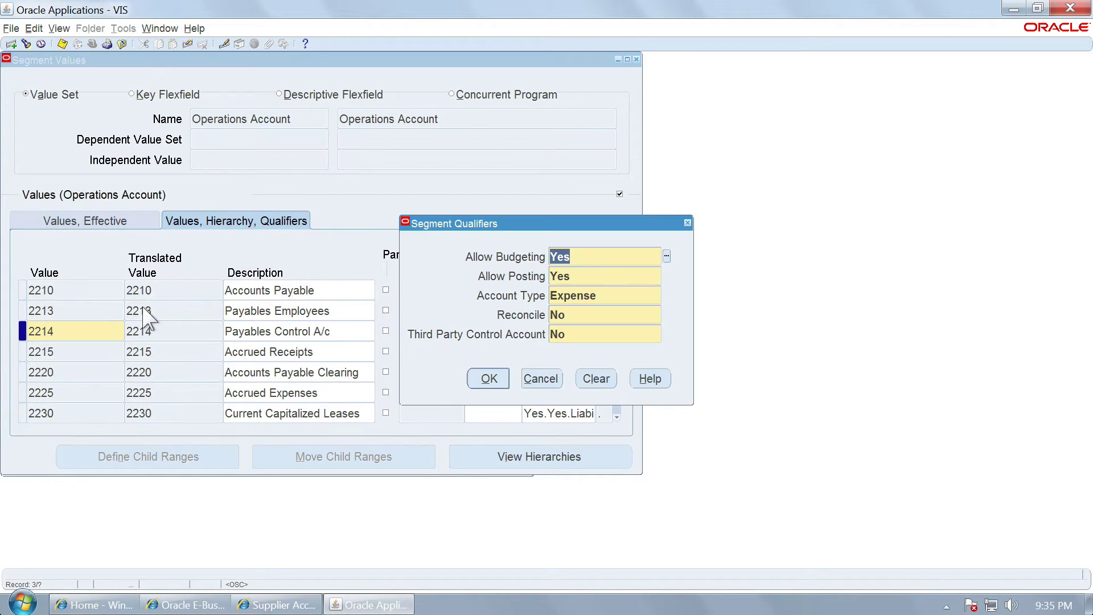
click(613, 295)
text(Lia)
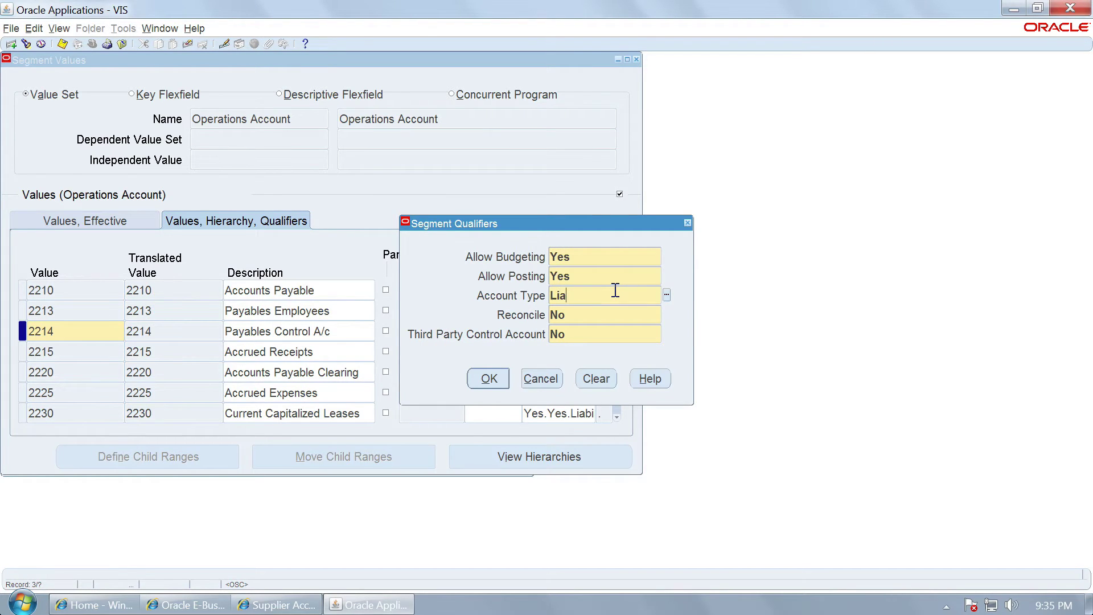
key(Tab)
key(Tab)
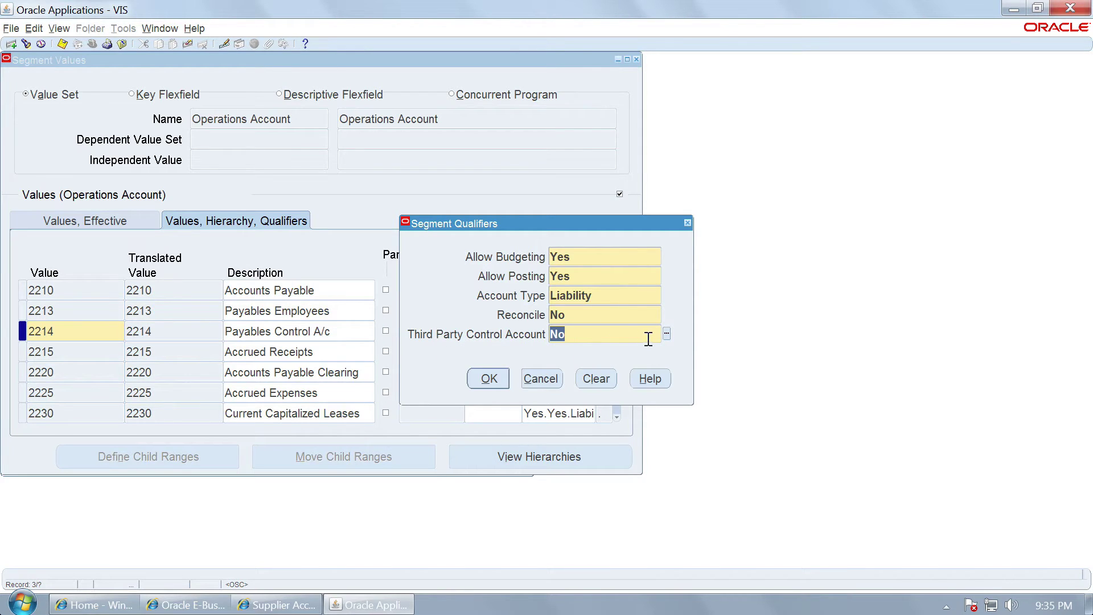
Step: Review the Third Party Control Account choices: No, Yes, Supplier, Restrict Manual Journals
click(665, 333)
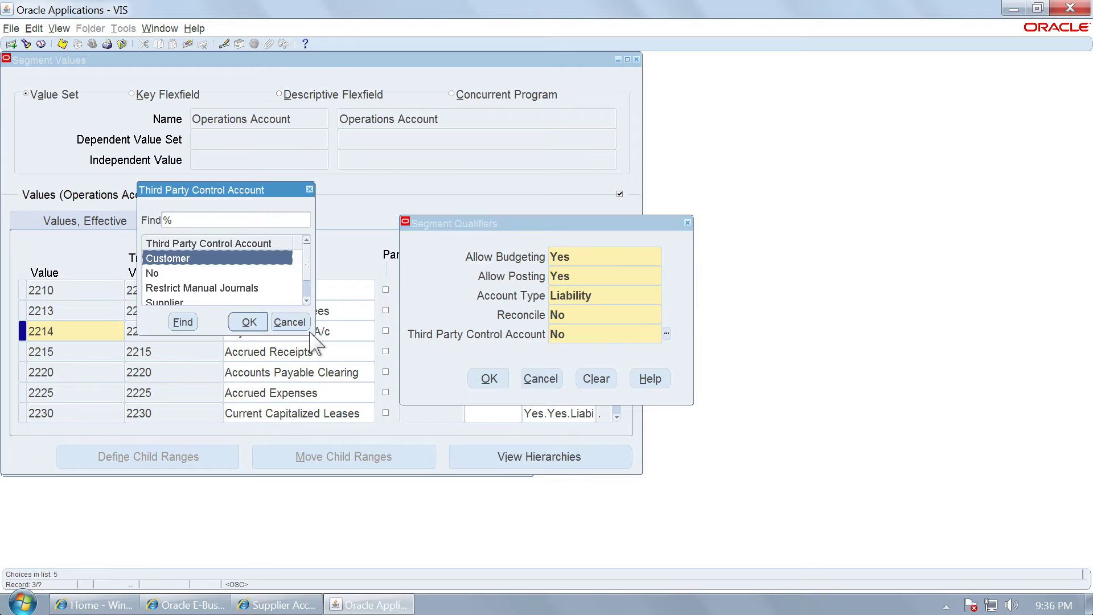
drag(315, 336, 361, 486)
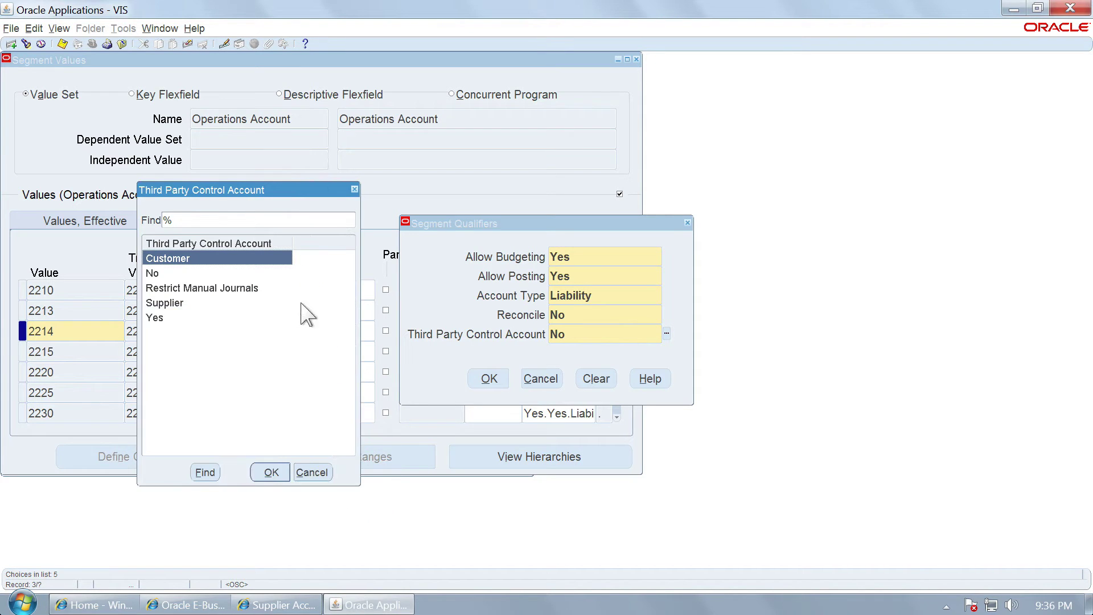
drag(329, 192, 876, 212)
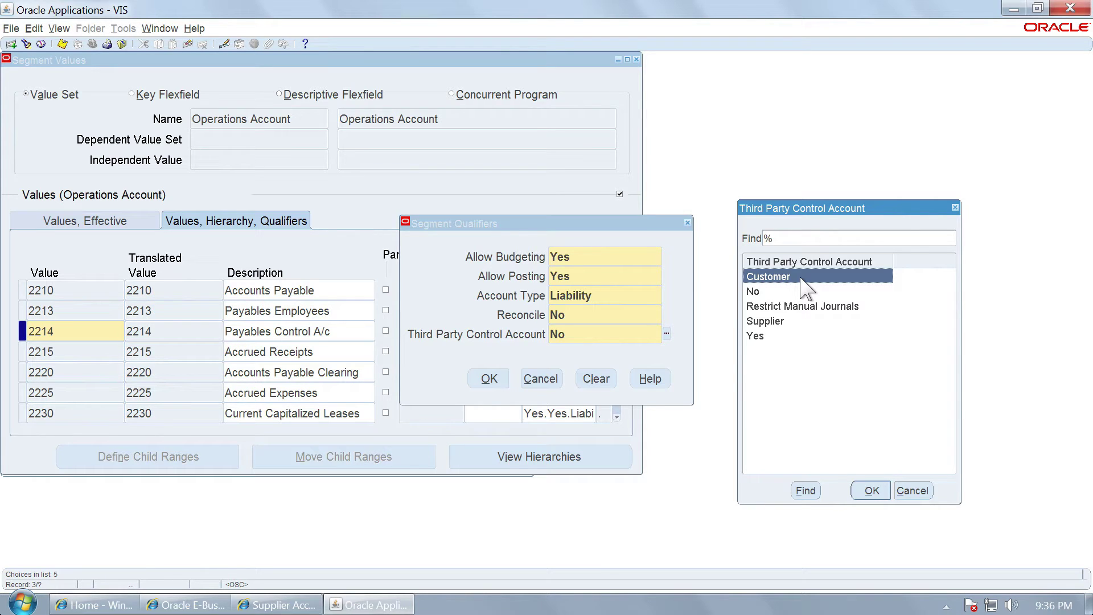
click(797, 323)
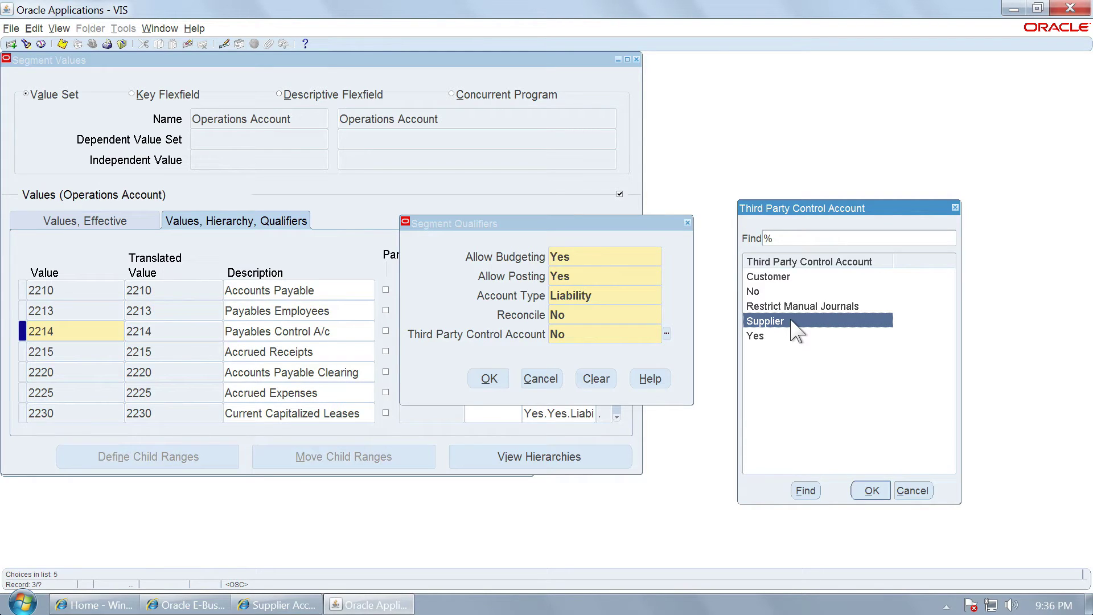
click(775, 337)
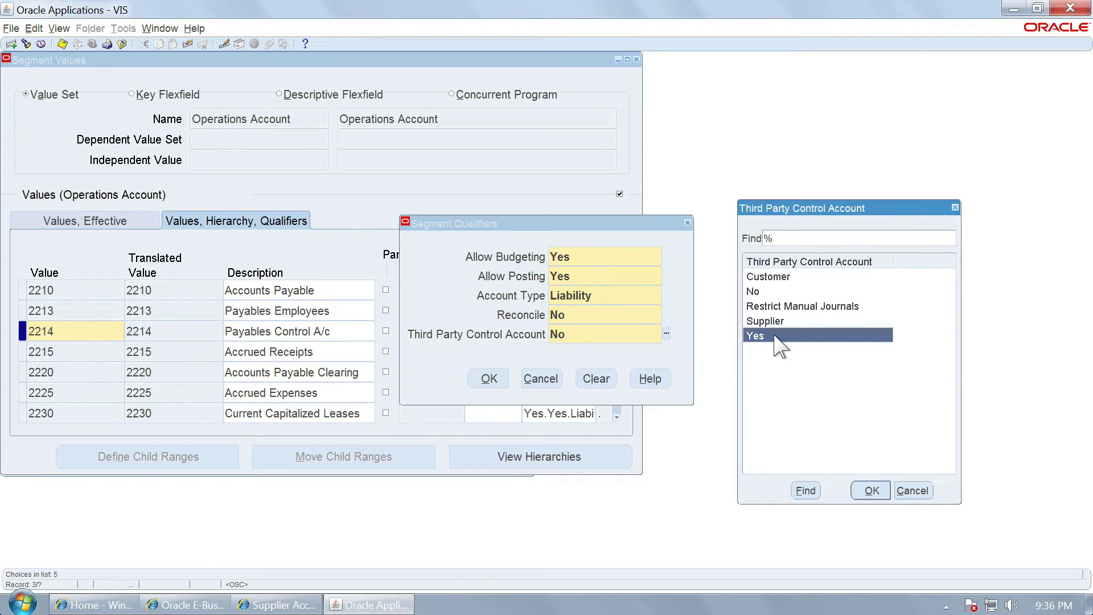
click(777, 291)
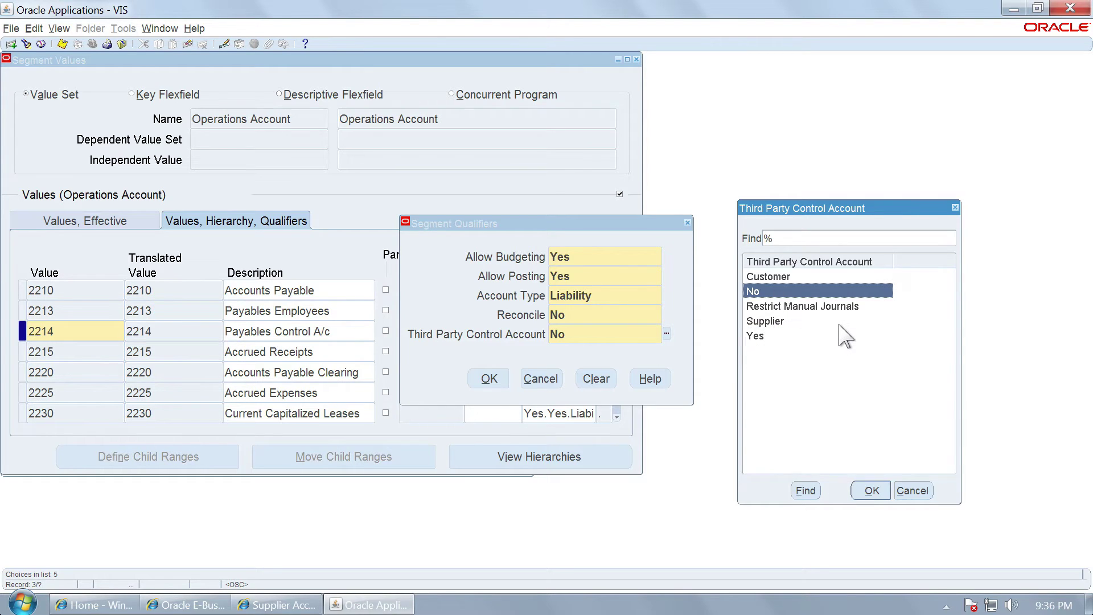
click(783, 307)
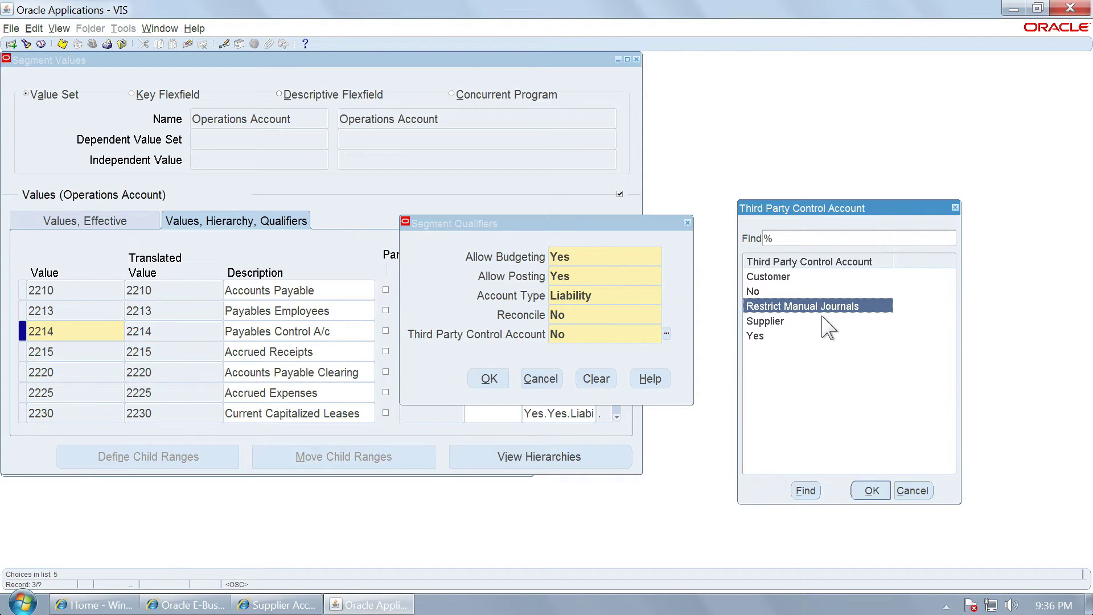
click(761, 293)
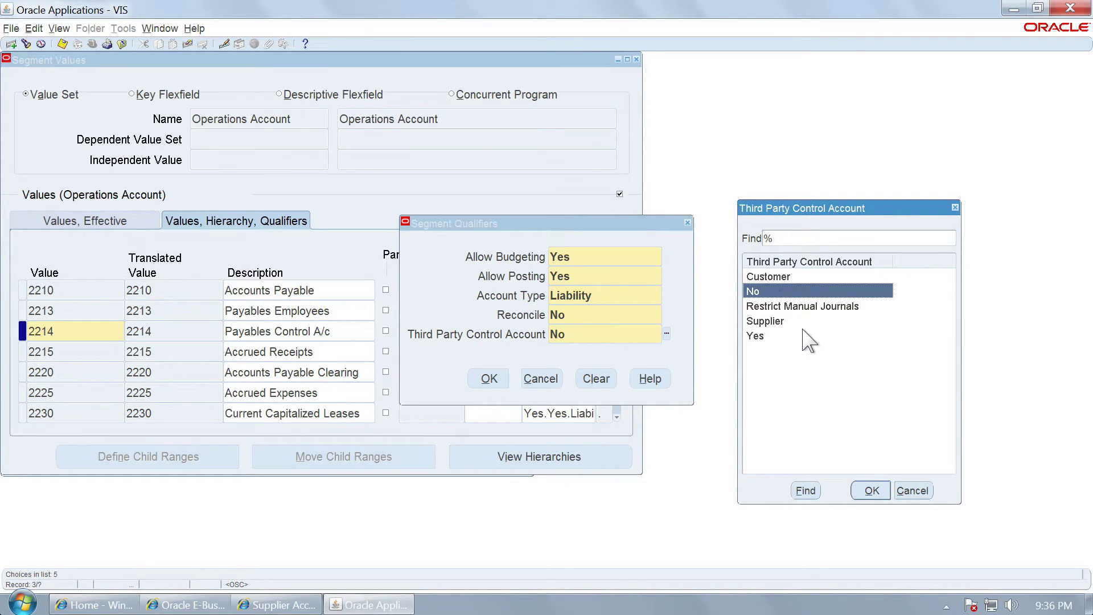
click(782, 309)
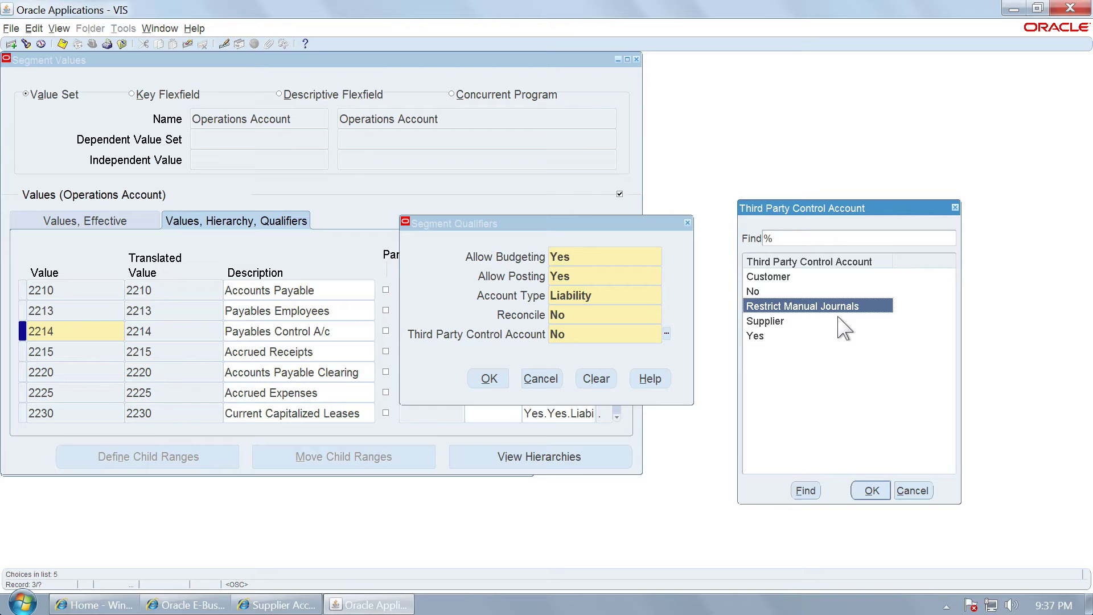
Step: Choose Supplier as account 2214's Third Party Control Account
click(793, 335)
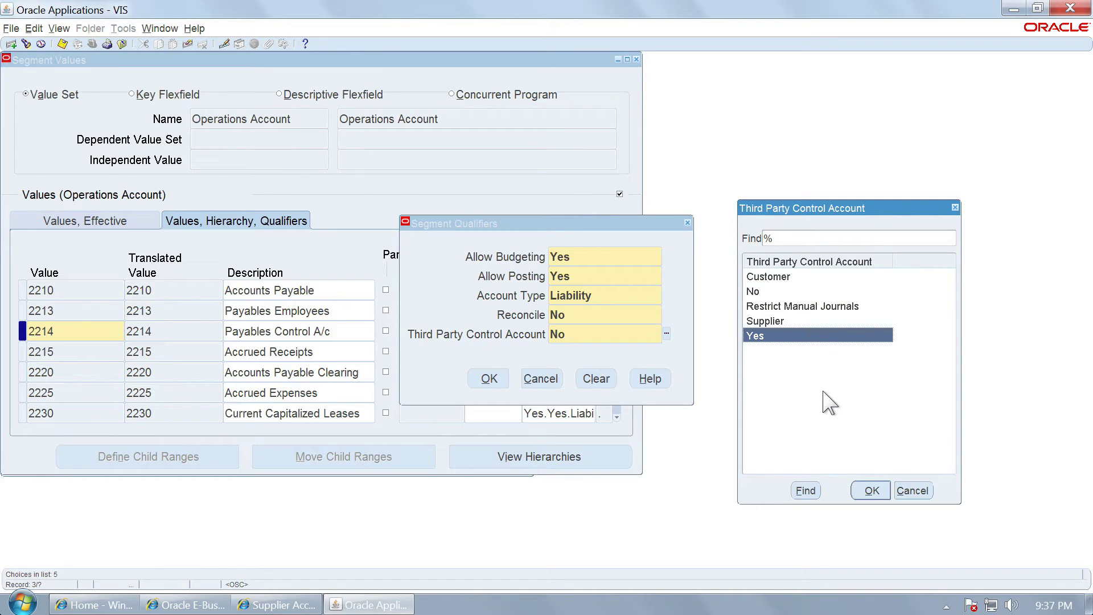
click(777, 321)
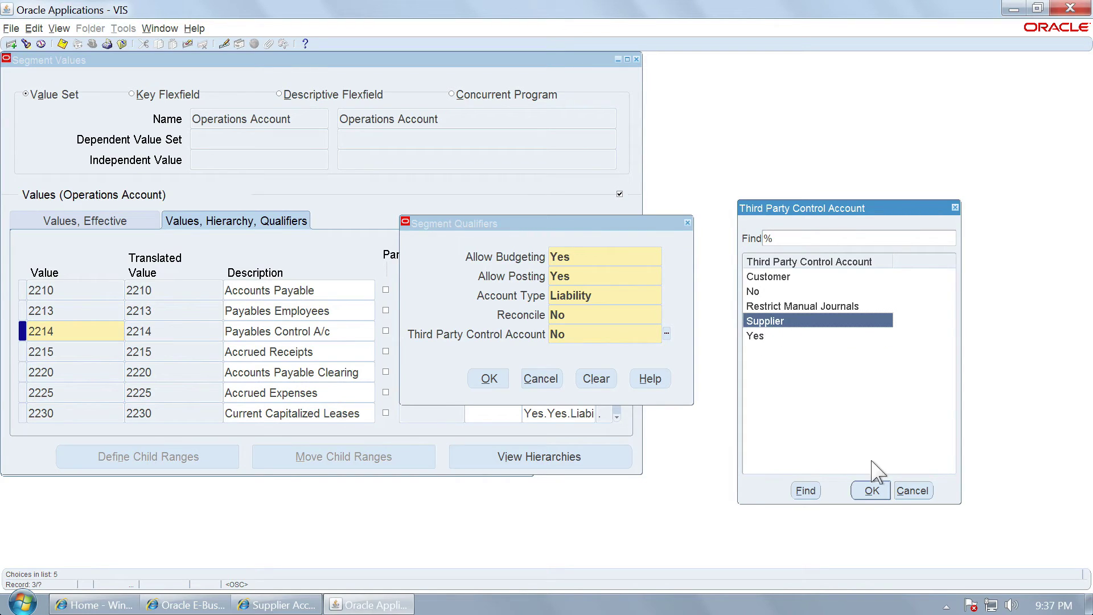
click(872, 491)
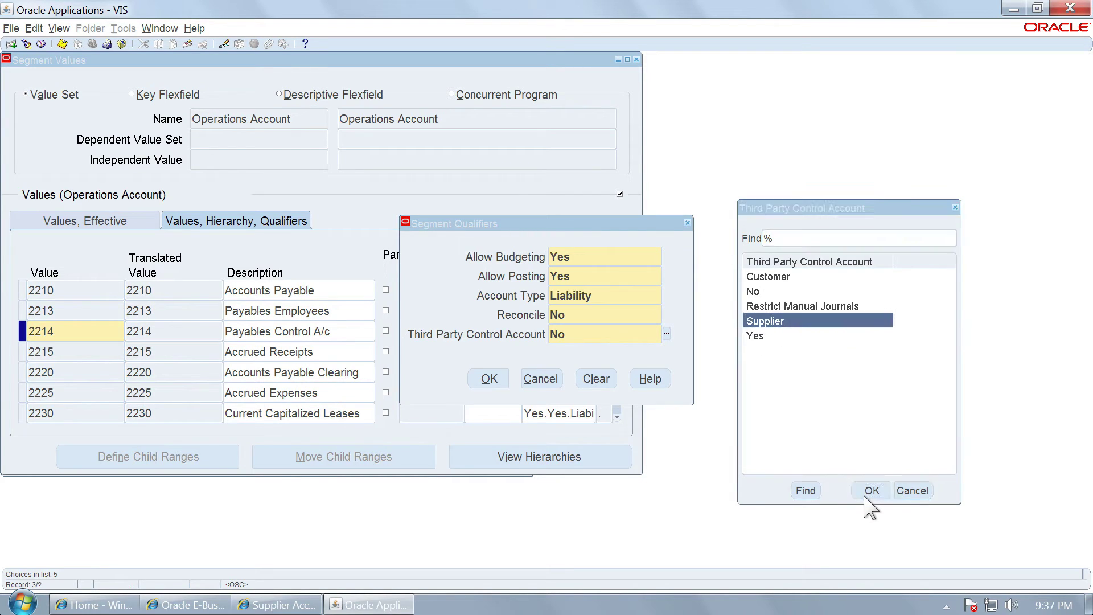
Step: Confirm the qualifiers, save account 2214, close Segment Values and return to Keynote
click(489, 379)
click(630, 340)
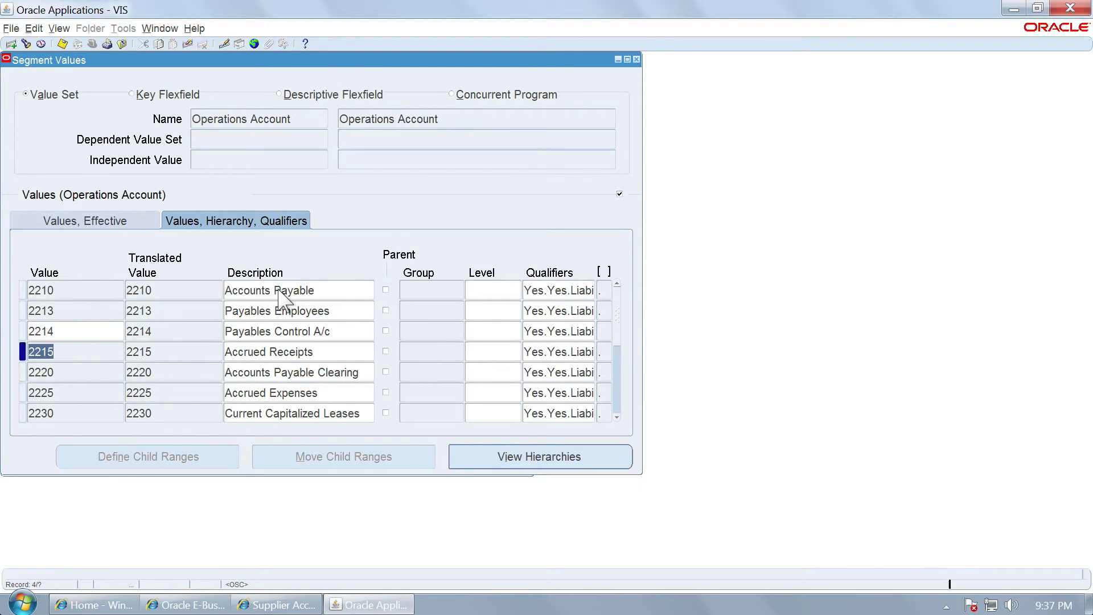
key(ctrl+s)
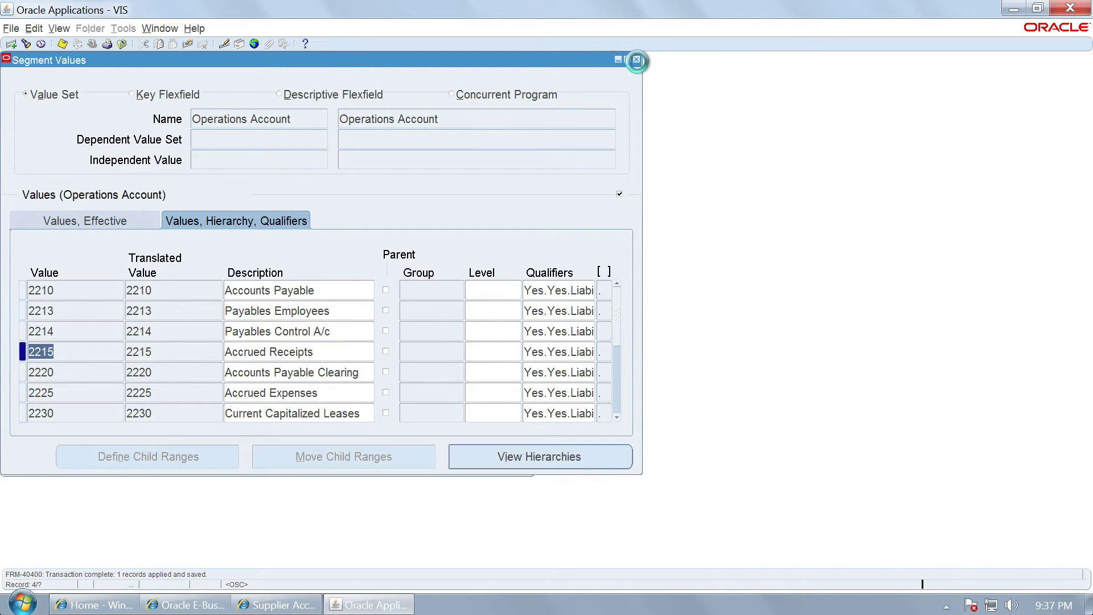
click(665, 336)
key(F4)
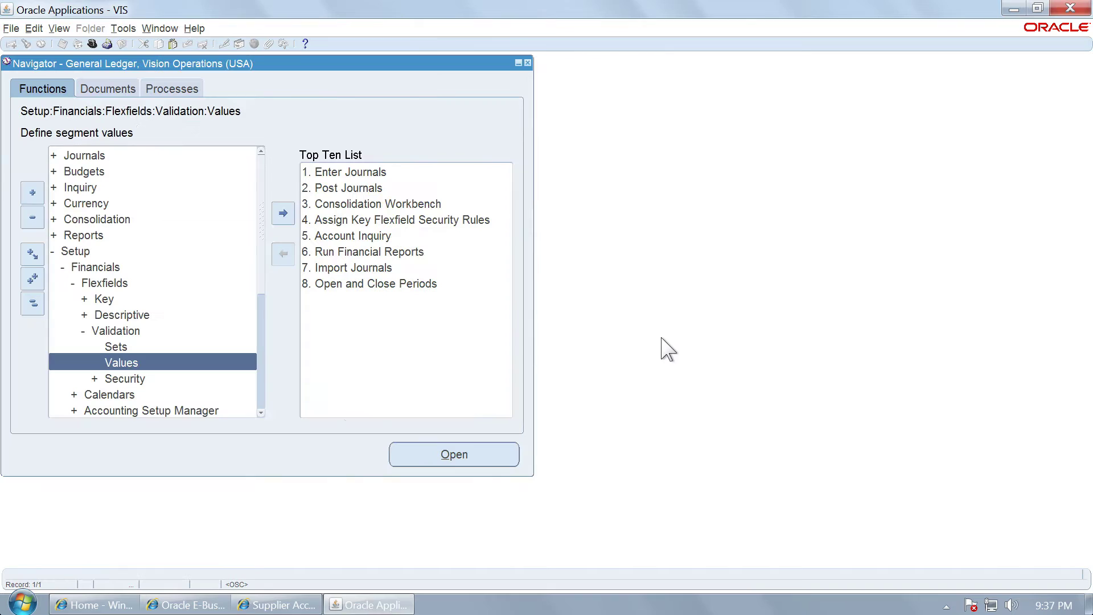
key(ctrl+Left)
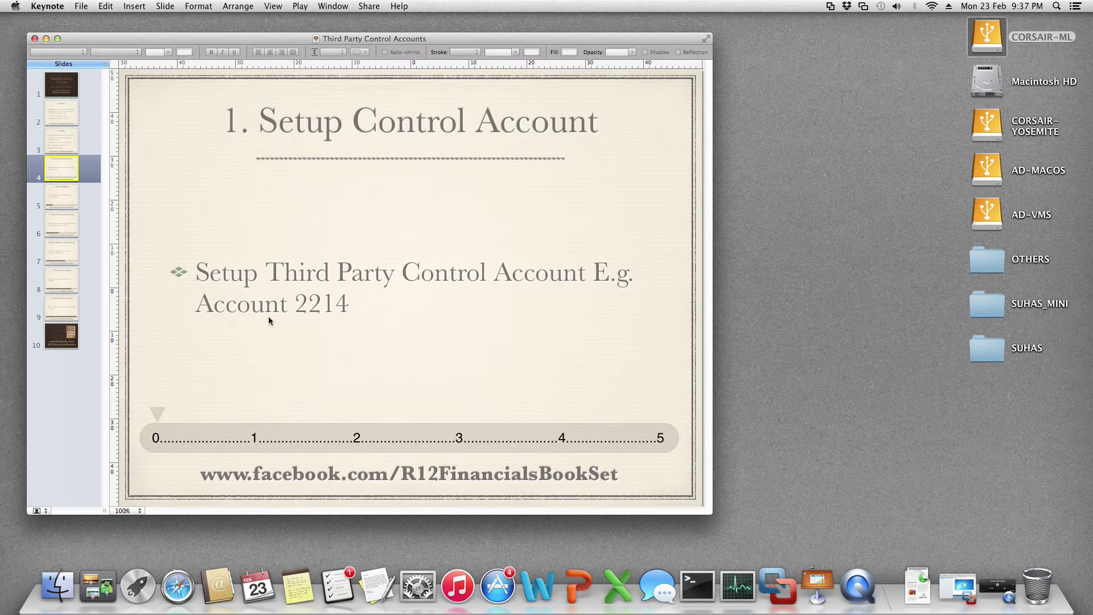
Step: Show slide 5, '2. Setup Suppliers', in Keynote
click(64, 201)
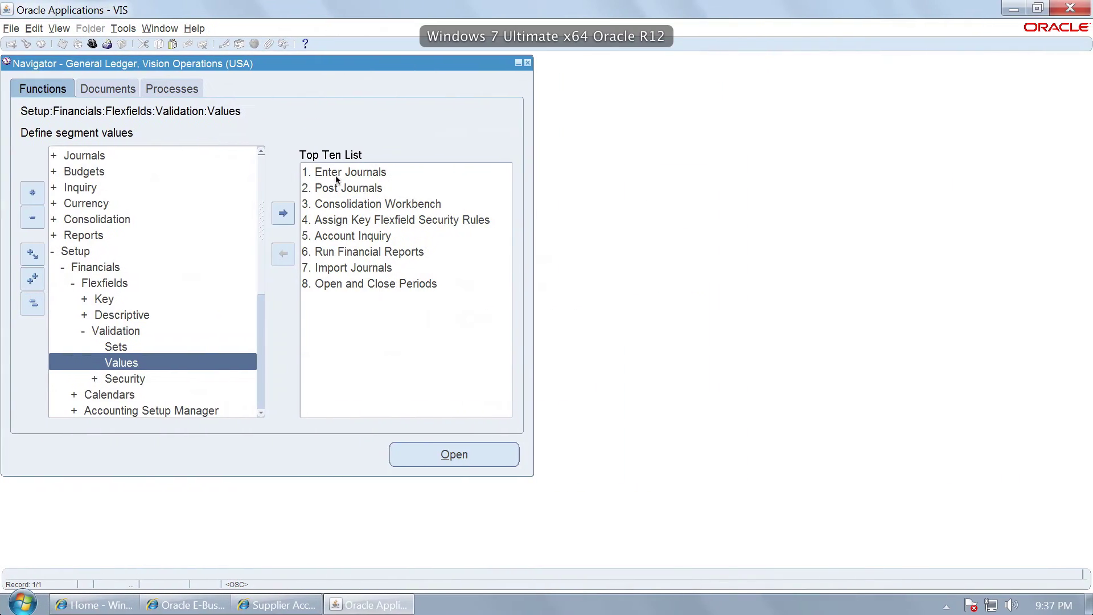
Step: Switch to the Payables, Vision Operations (USA) responsibility and launch Suppliers > Entry
click(92, 44)
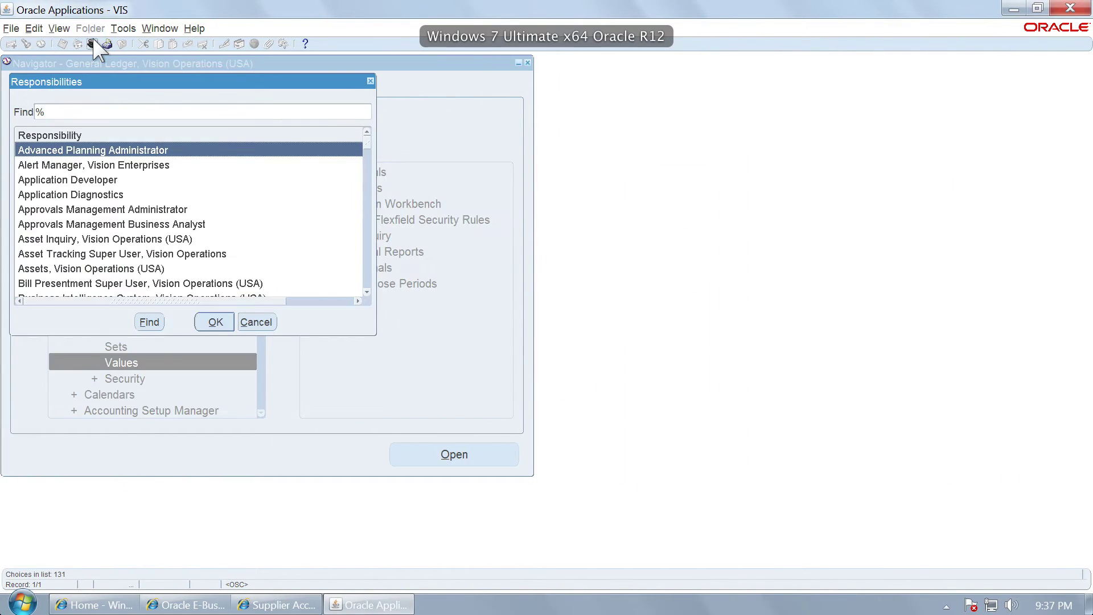
text(pay)
key(Return)
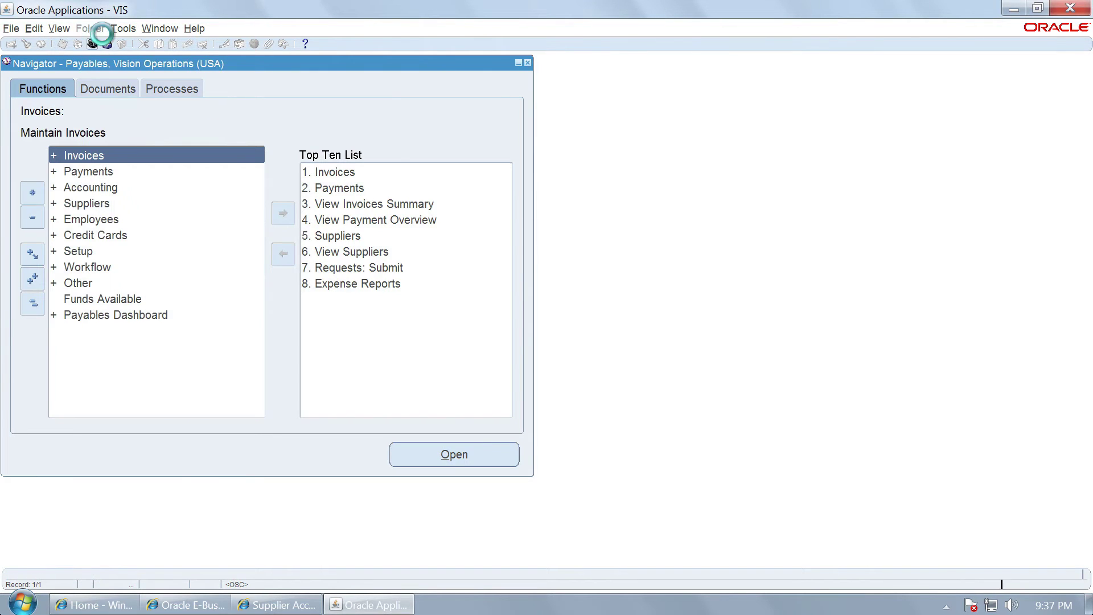
double_click(119, 205)
click(126, 219)
double_click(126, 221)
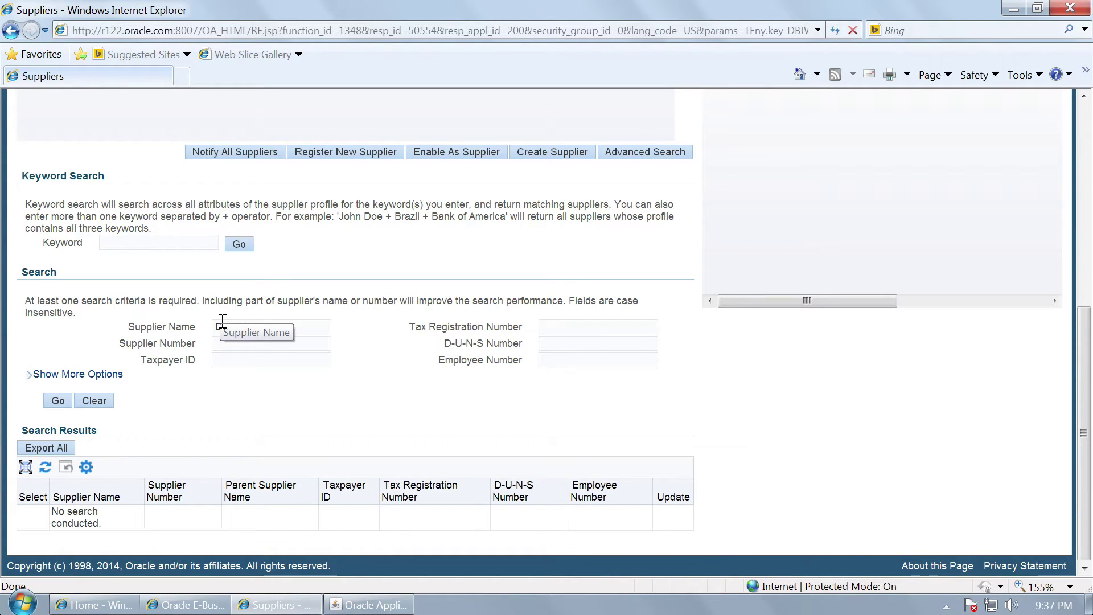
Step: Find Demo Industries, open its Accounting page and start a Liability Account lookup
click(61, 400)
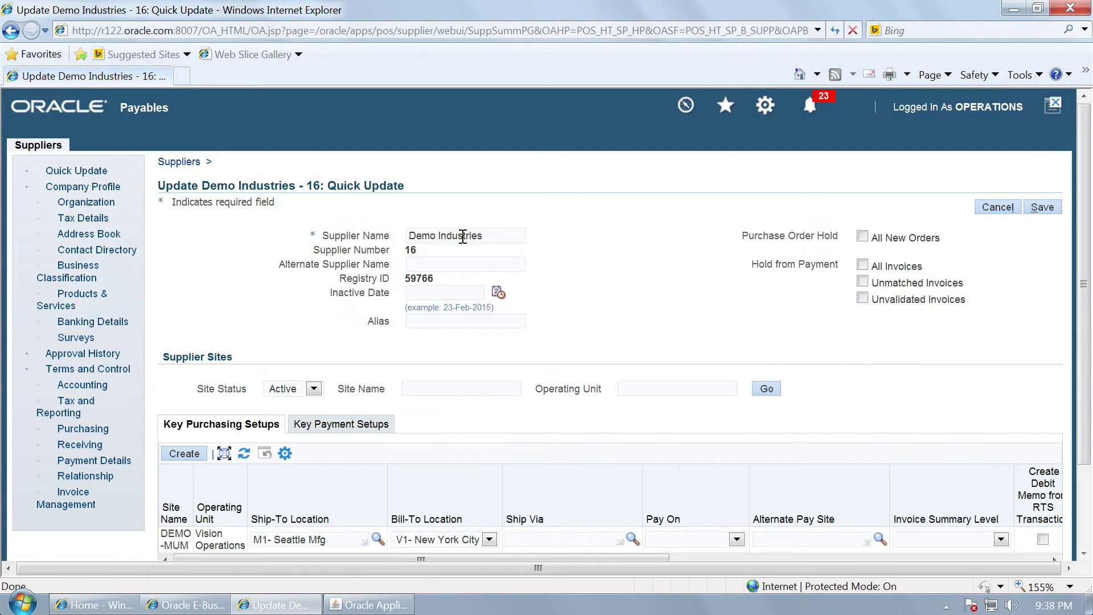
click(86, 387)
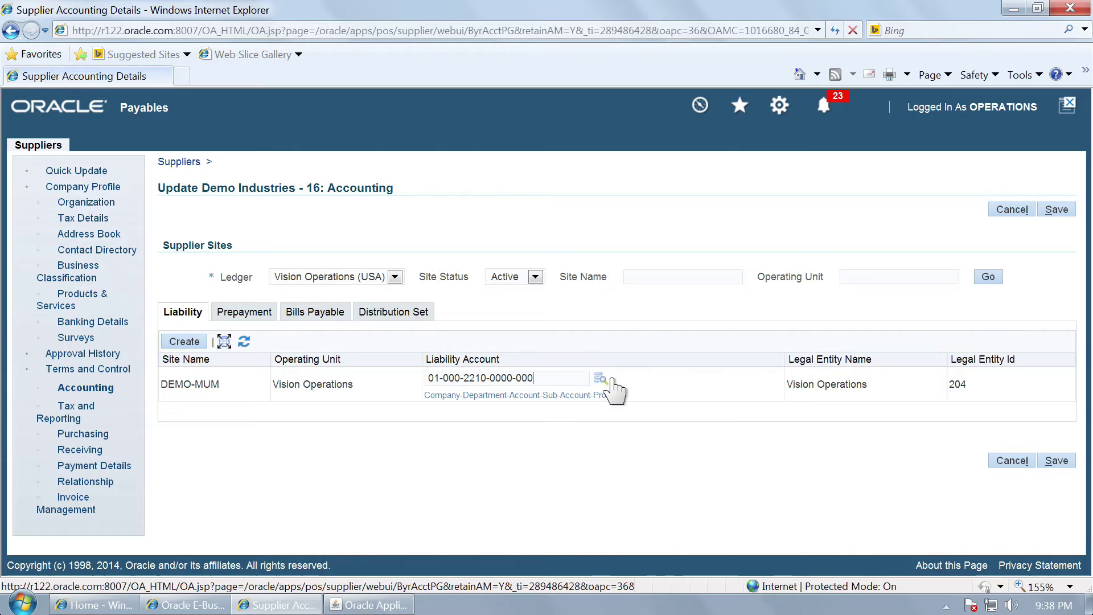
click(603, 379)
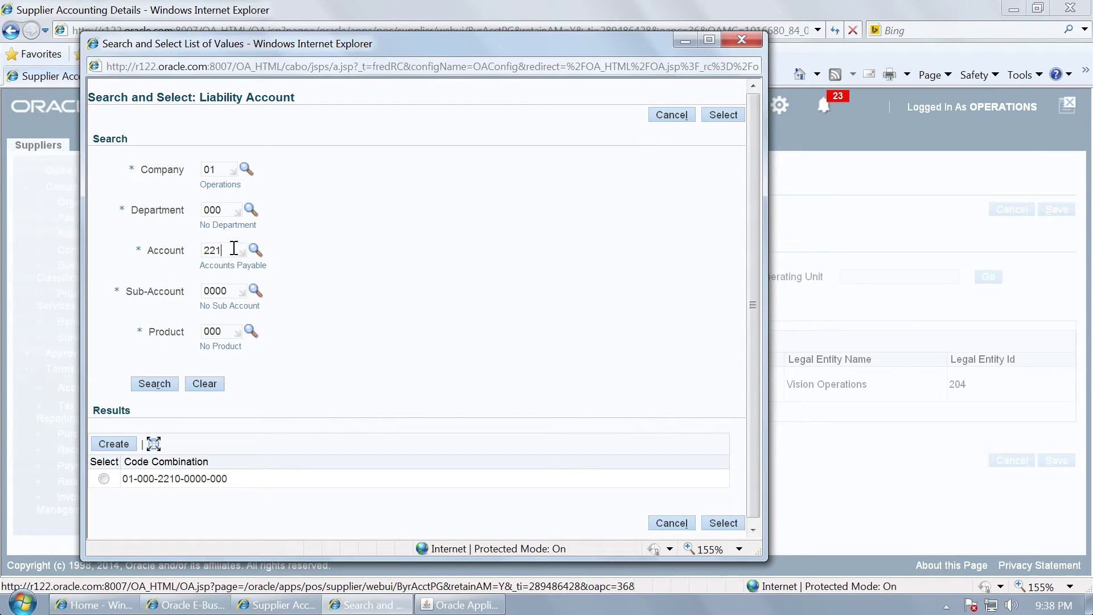
click(255, 249)
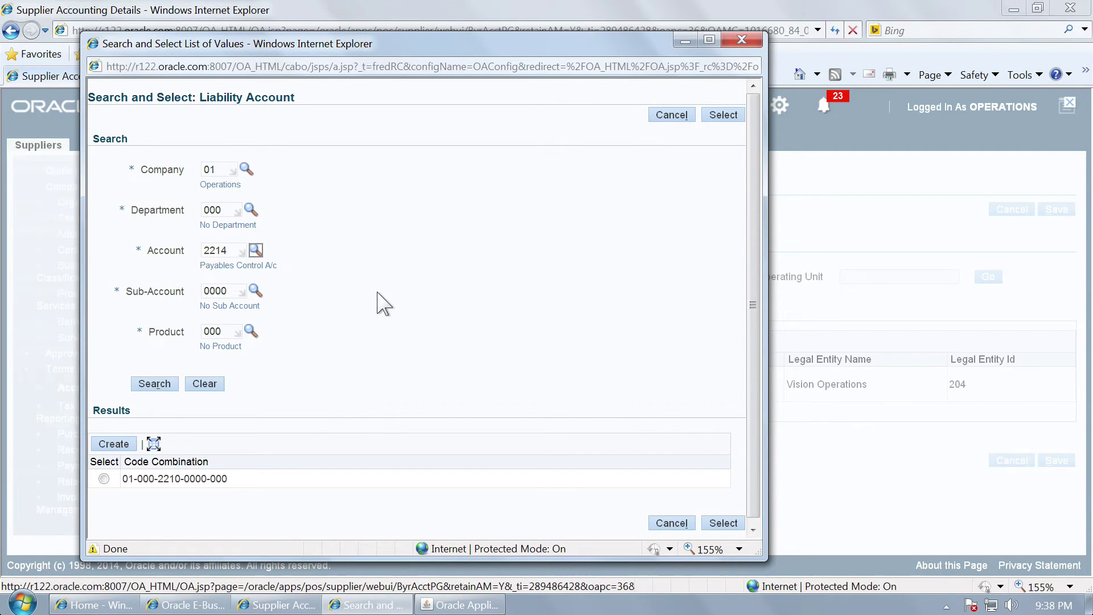
click(153, 385)
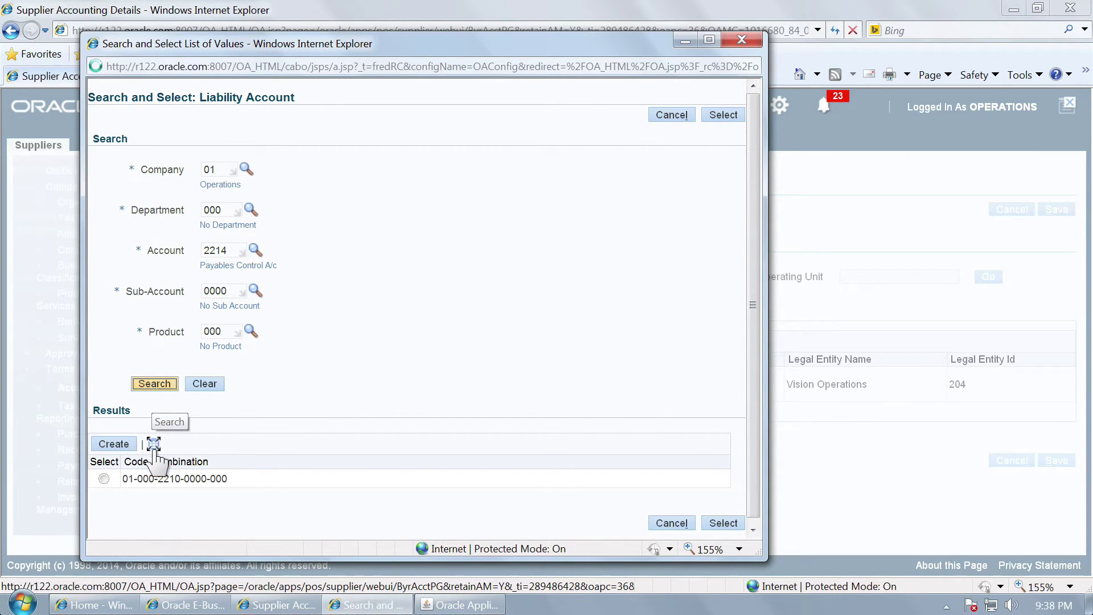
click(116, 444)
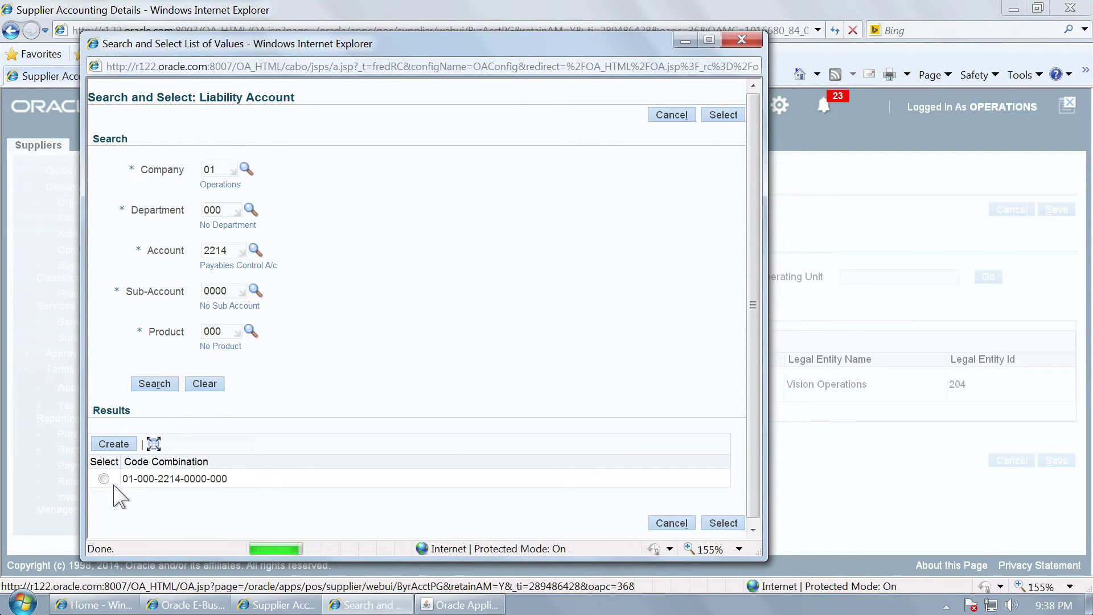
click(104, 479)
click(727, 525)
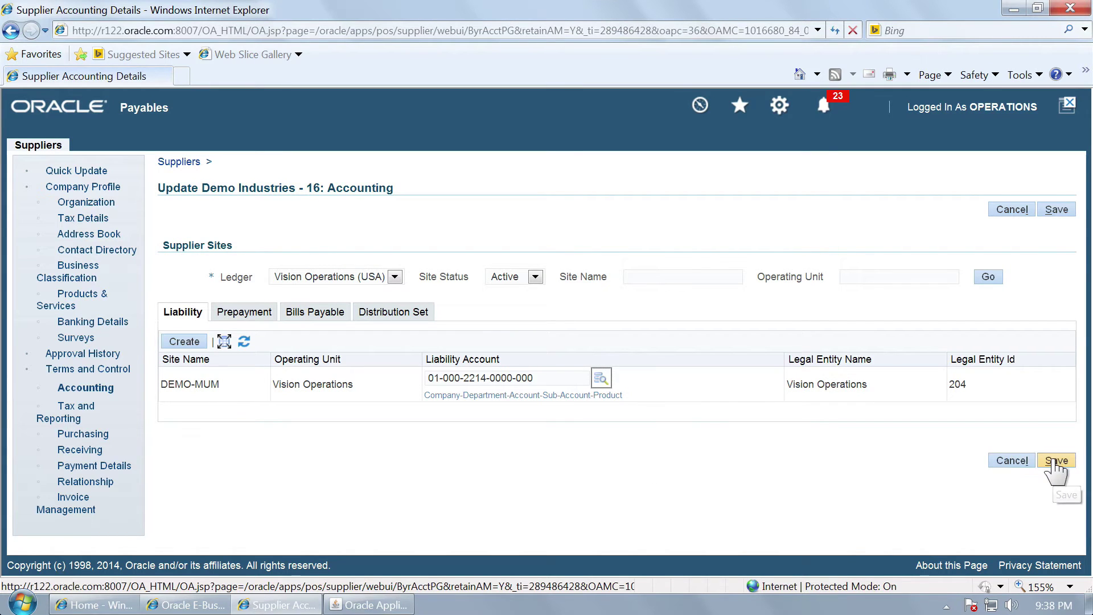
click(1055, 462)
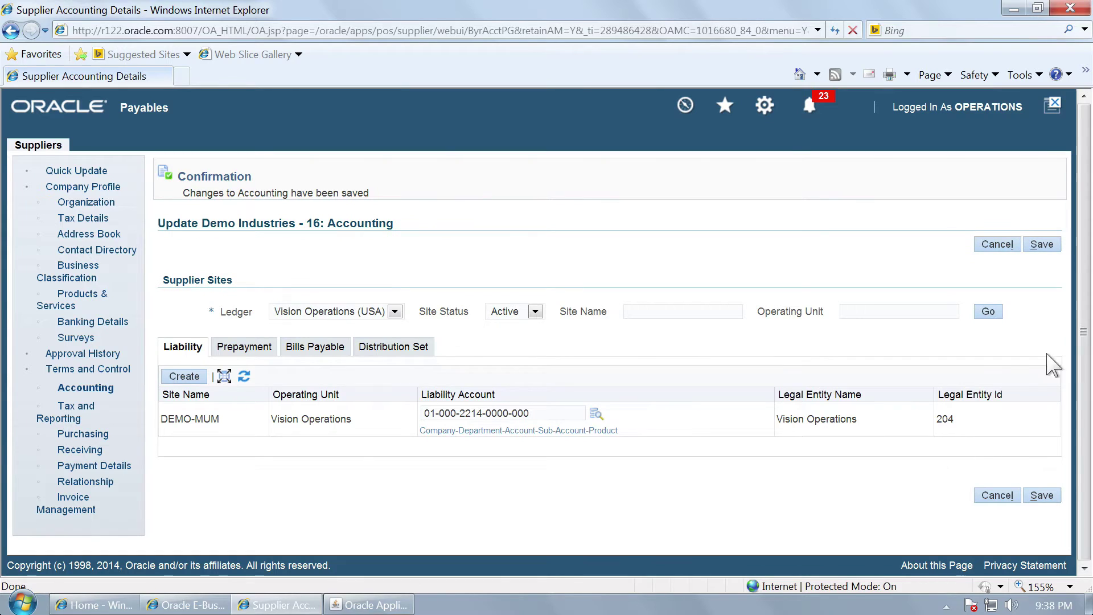
click(1052, 245)
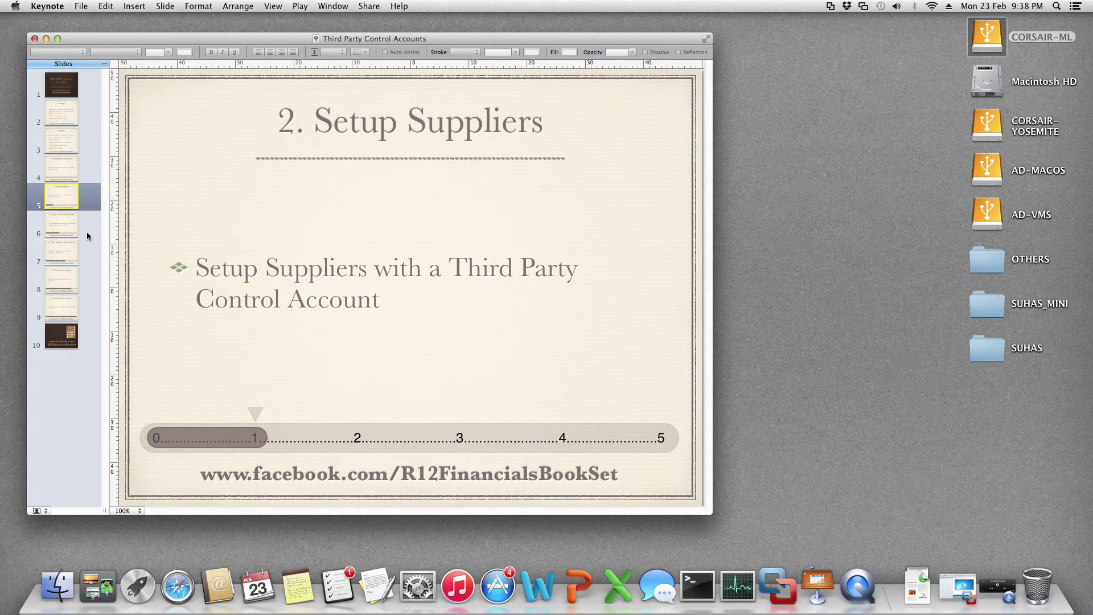
Step: Advance Keynote to slide 6, '3. Verify Transaction Security'
click(64, 232)
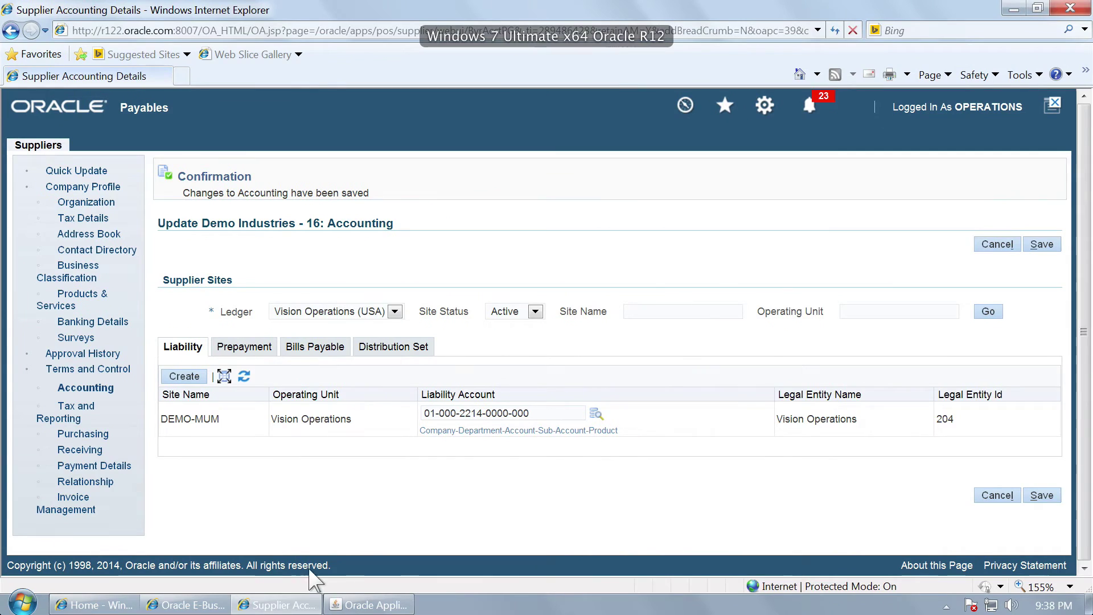
Step: Back in Oracle, switch to the General Ledger, Vision Operations (USA) responsibility
click(342, 604)
click(93, 41)
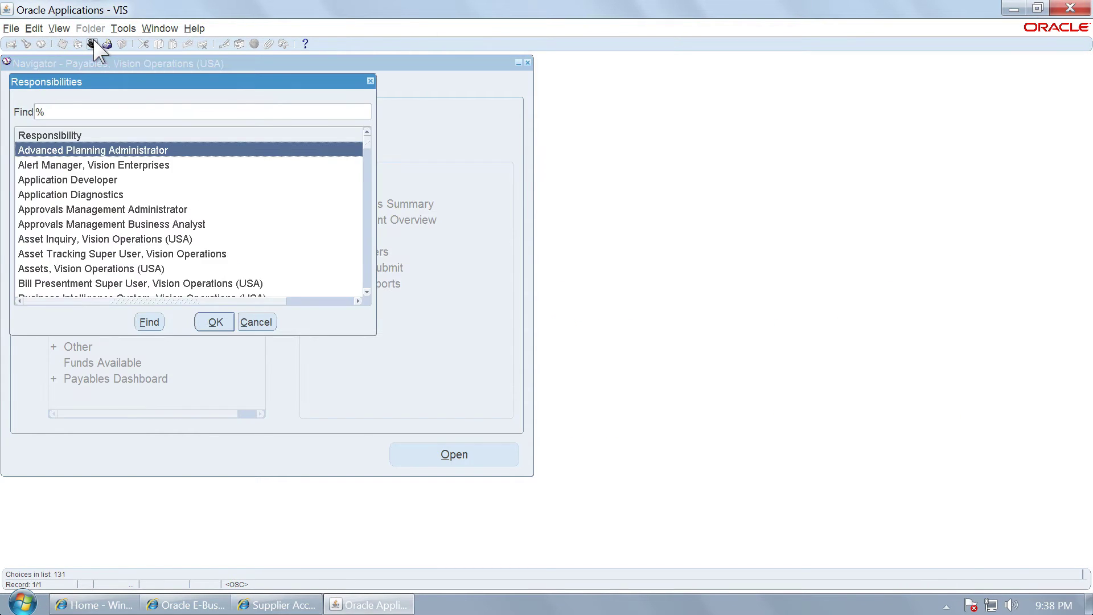
text(general Ledger,)
key(Down)
key(Return)
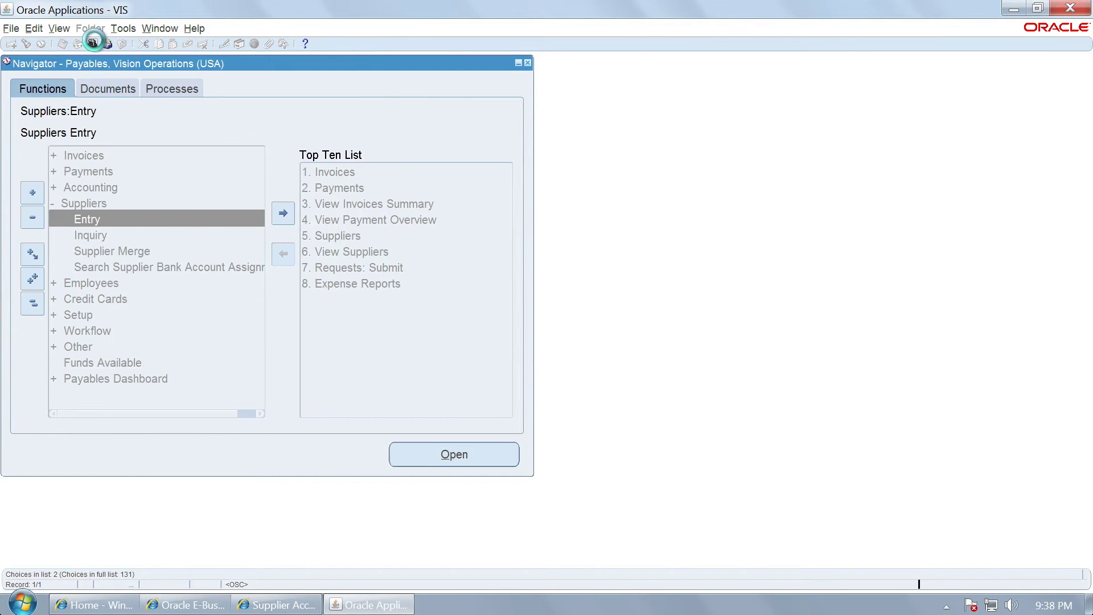
Step: Open Enter Journals and start new journal J1002 in period Jan-15
key(Return)
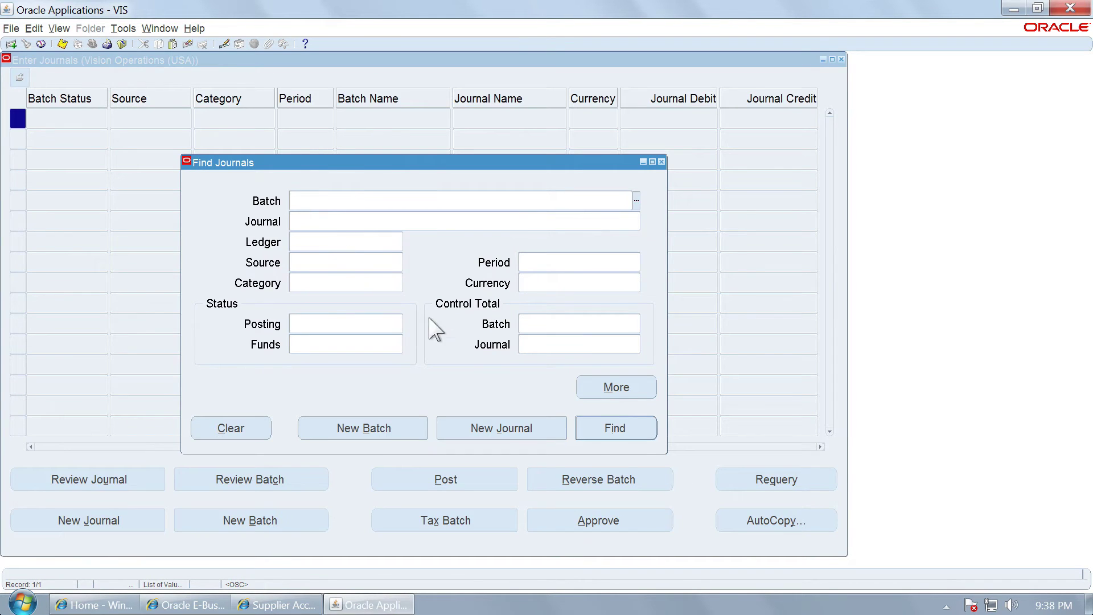
click(499, 430)
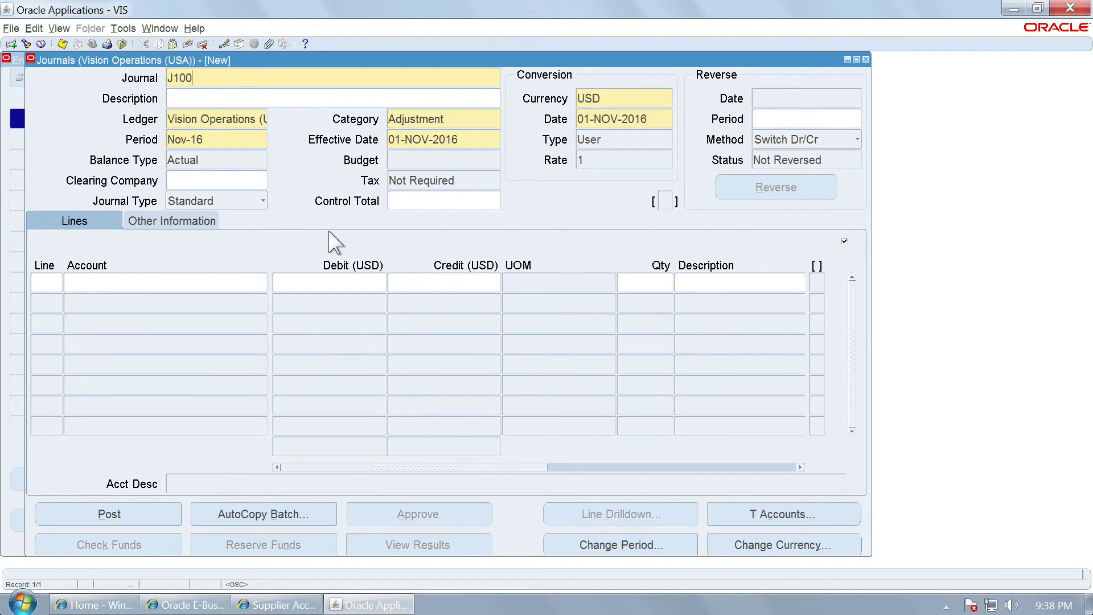
text(2)
key(Tab)
key(Tab)
key(Tab)
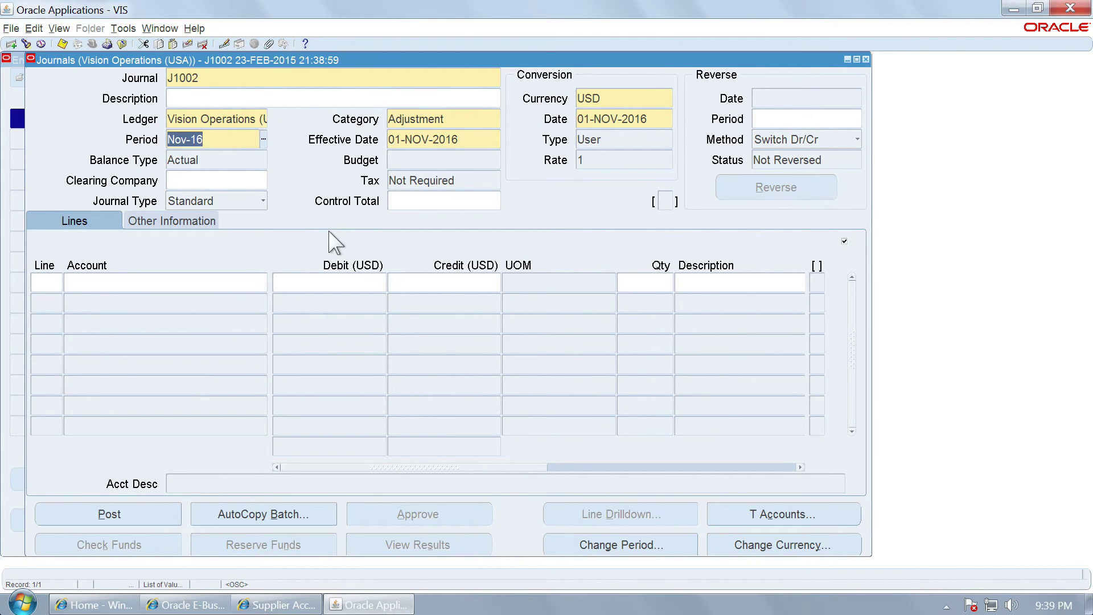
text(jan-15)
key(Tab)
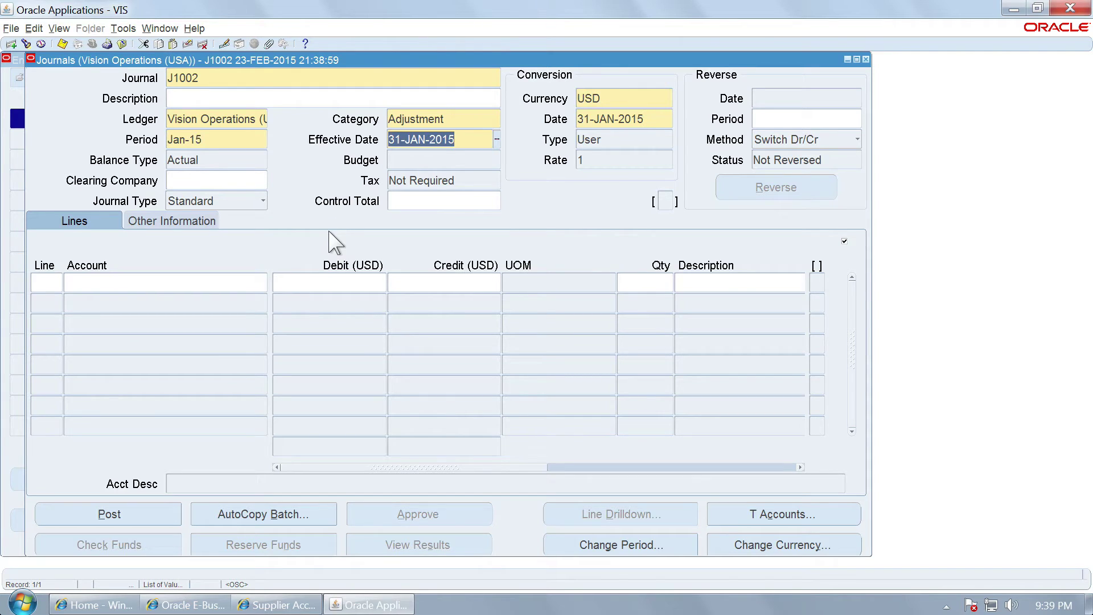
click(46, 283)
click(165, 286)
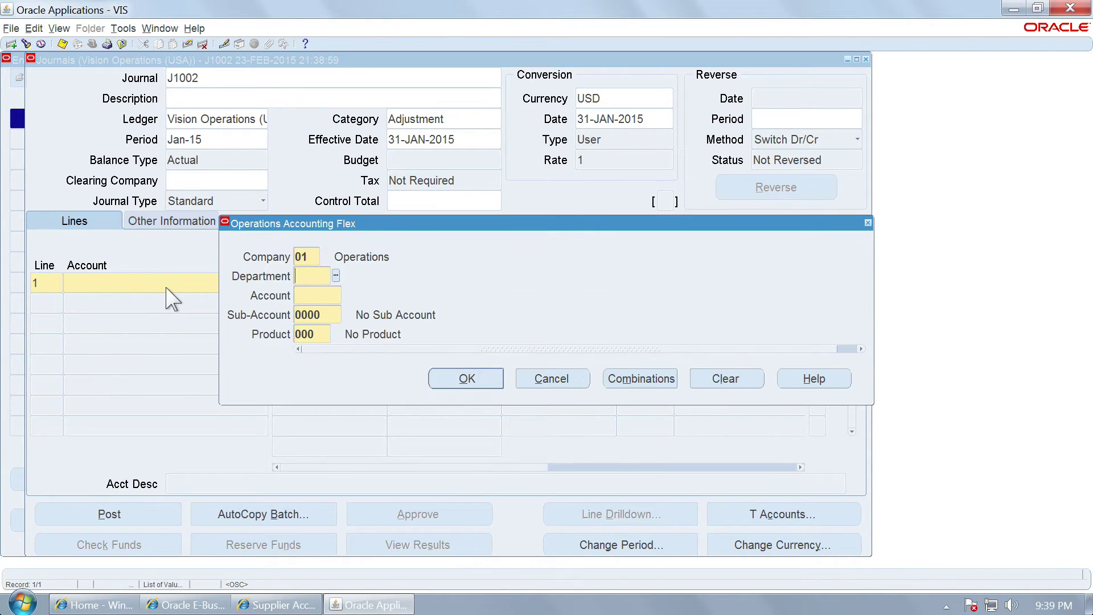
text(000)
key(Tab)
text(221)
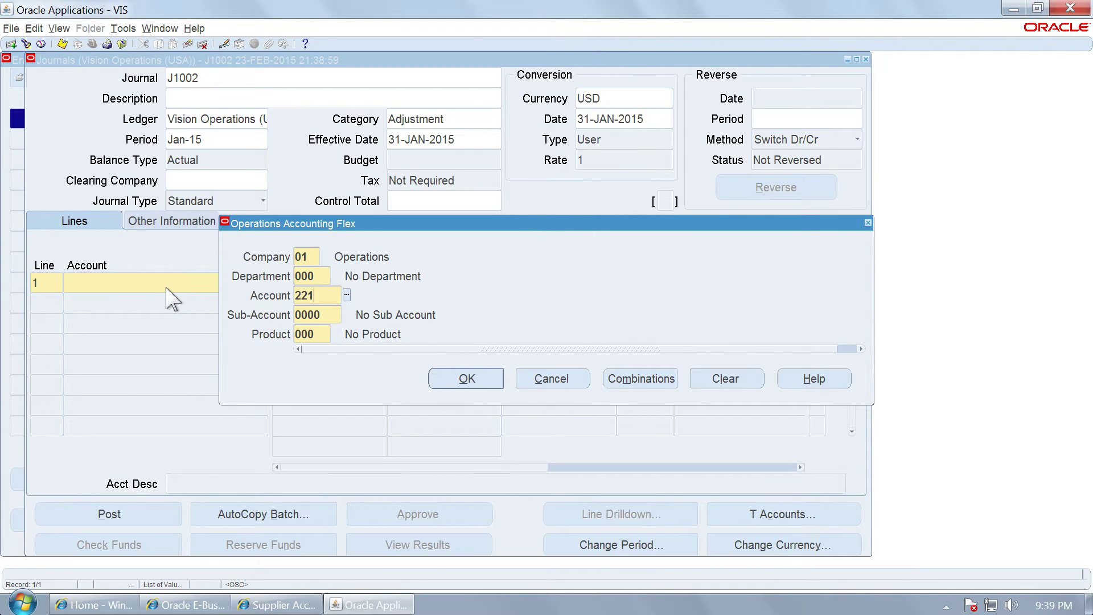
text(4)
key(Tab)
key(Return)
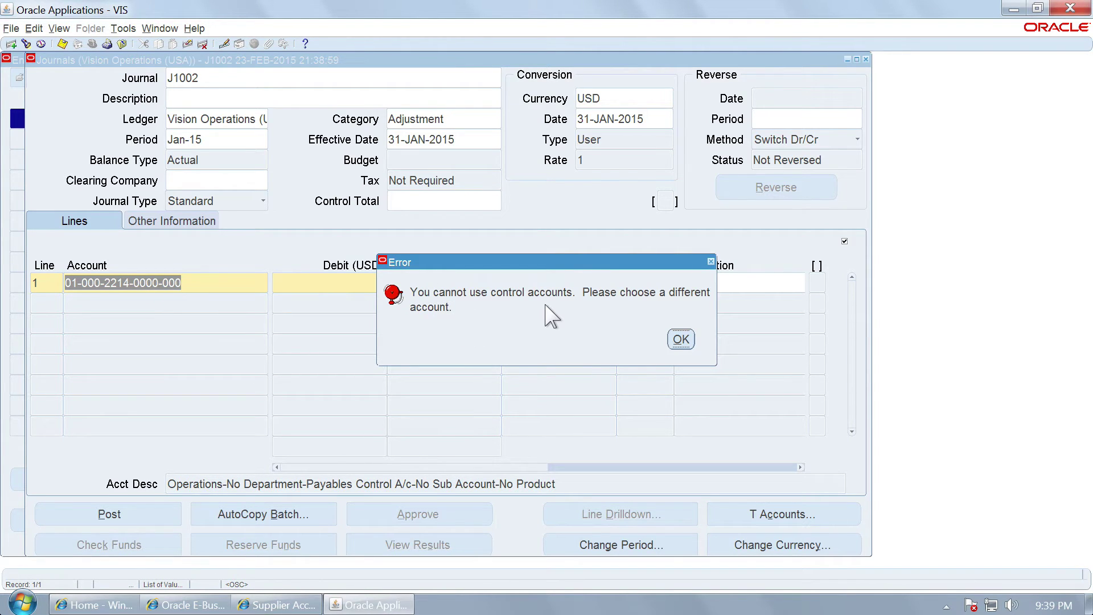
Step: Dismiss the control-account error and close the journal form without saving
click(684, 343)
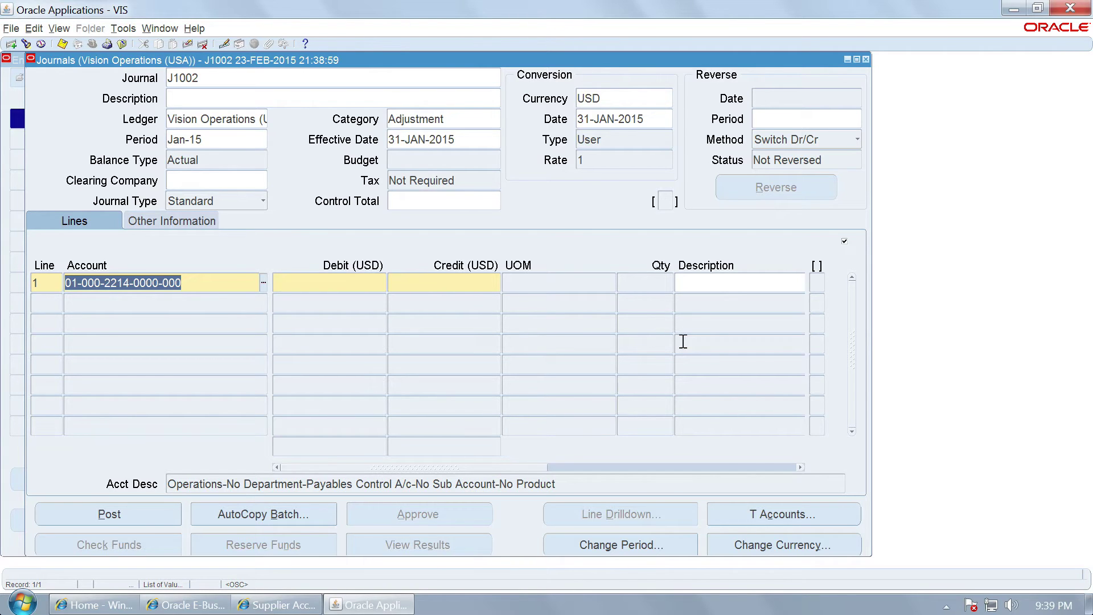
click(683, 341)
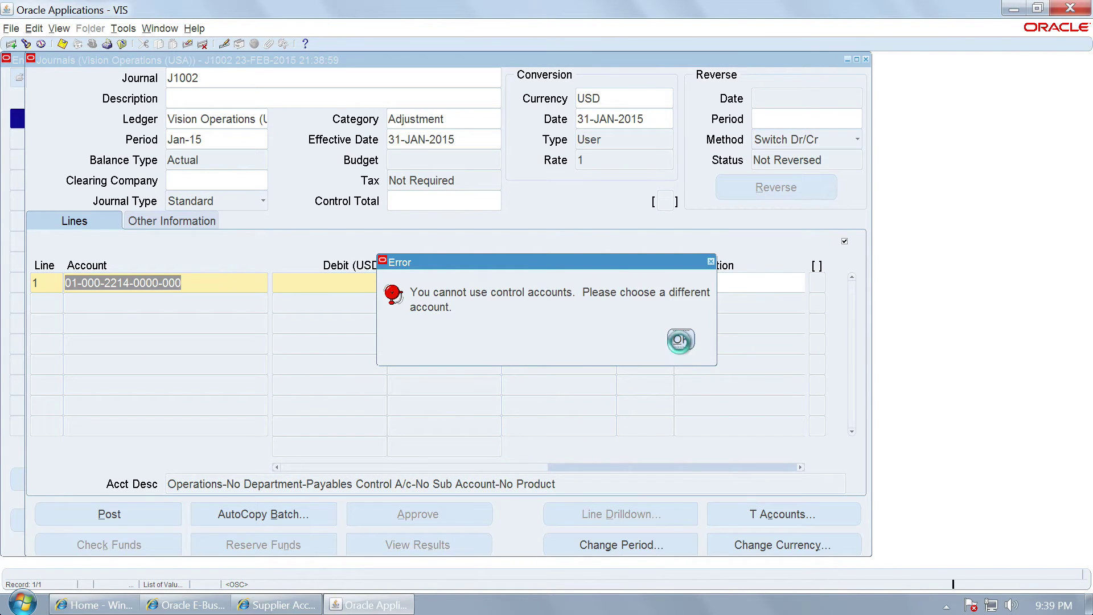
click(680, 341)
click(552, 342)
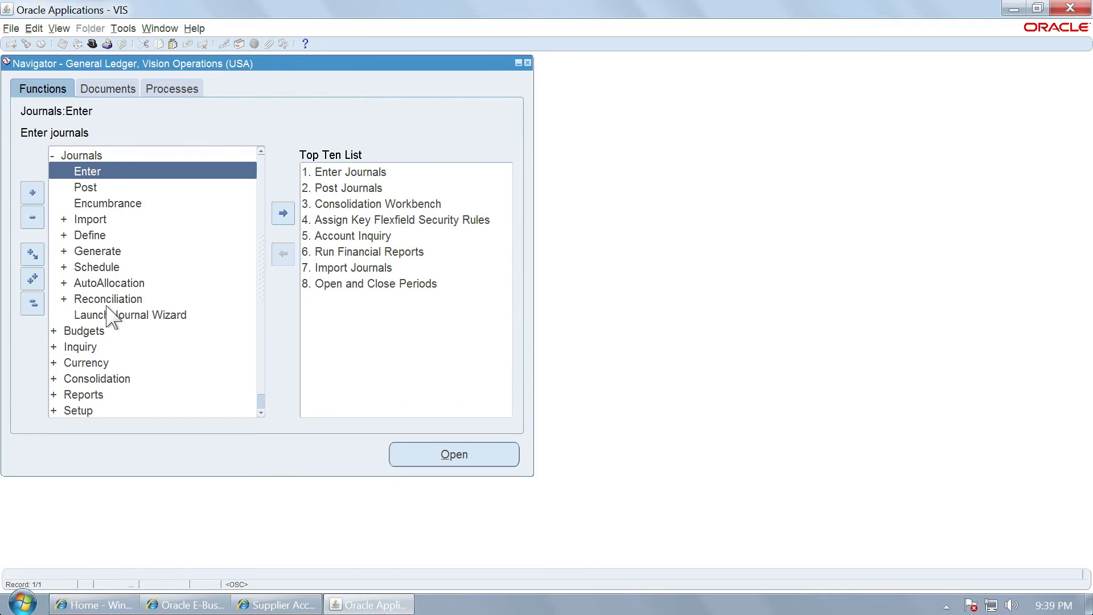
Step: Collapse the Navigator tree and advance Keynote to slide 7, '4. Enter Payables Transactions'
click(33, 305)
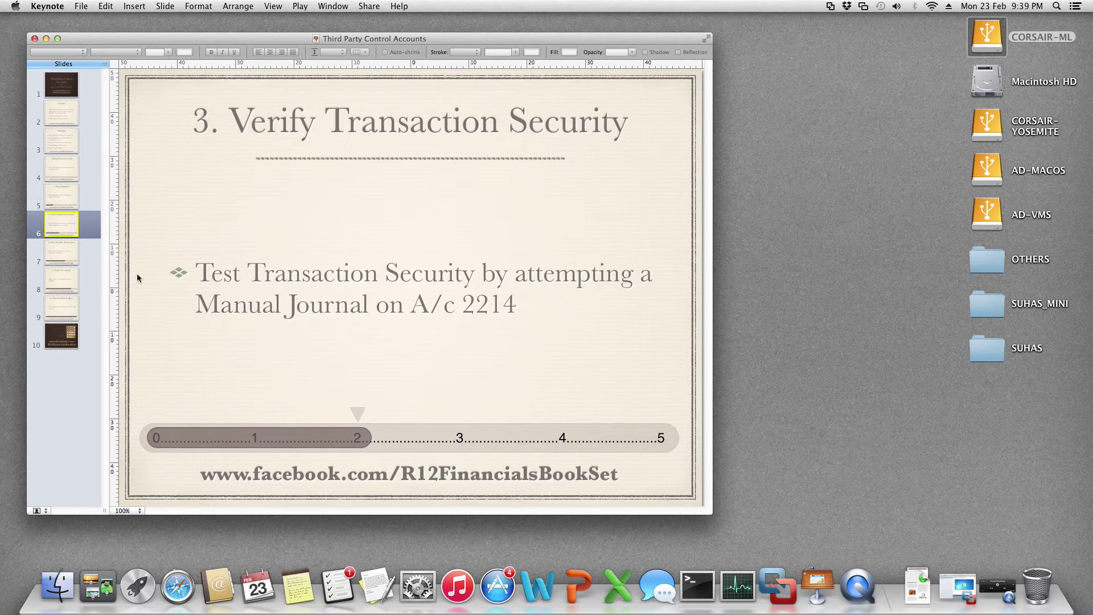
click(62, 252)
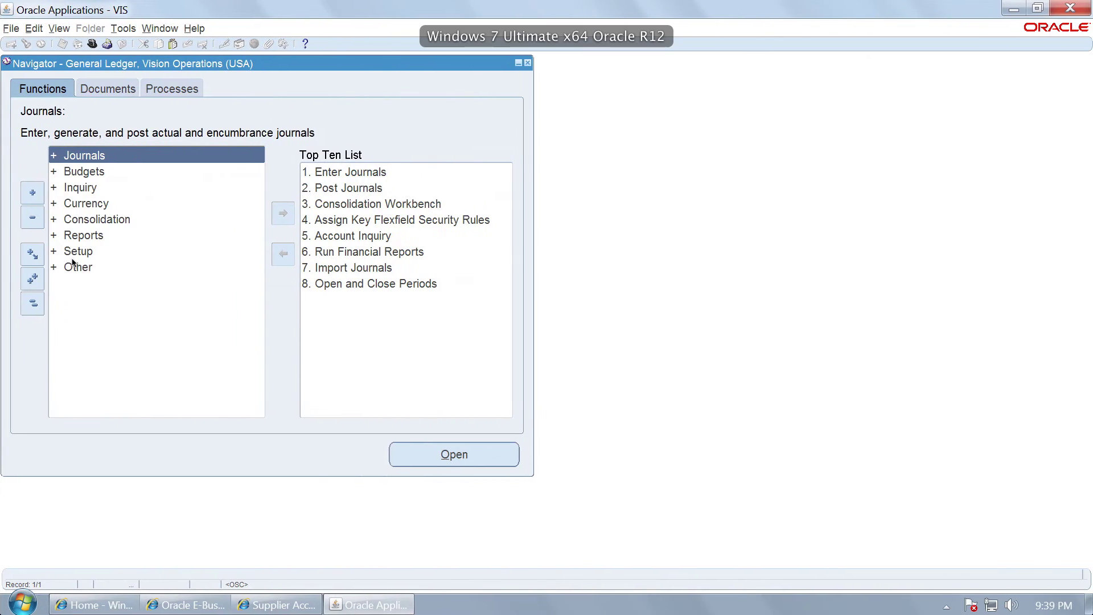
Step: Switch to Payables, Vision Operations (USA) and open Invoices > Entry > Invoices
key(alt+f)
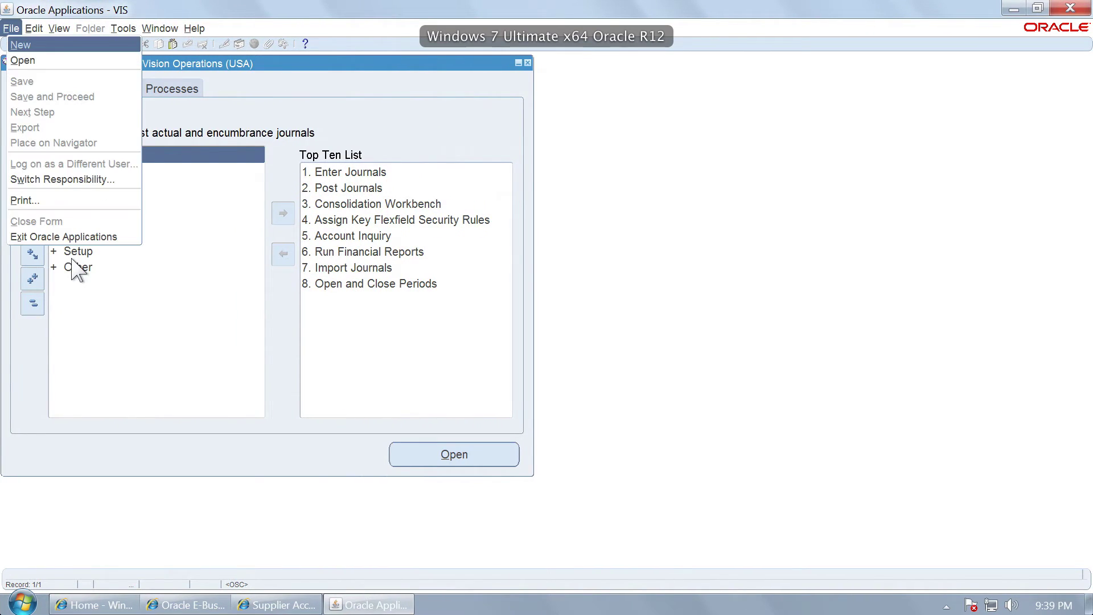
key(w)
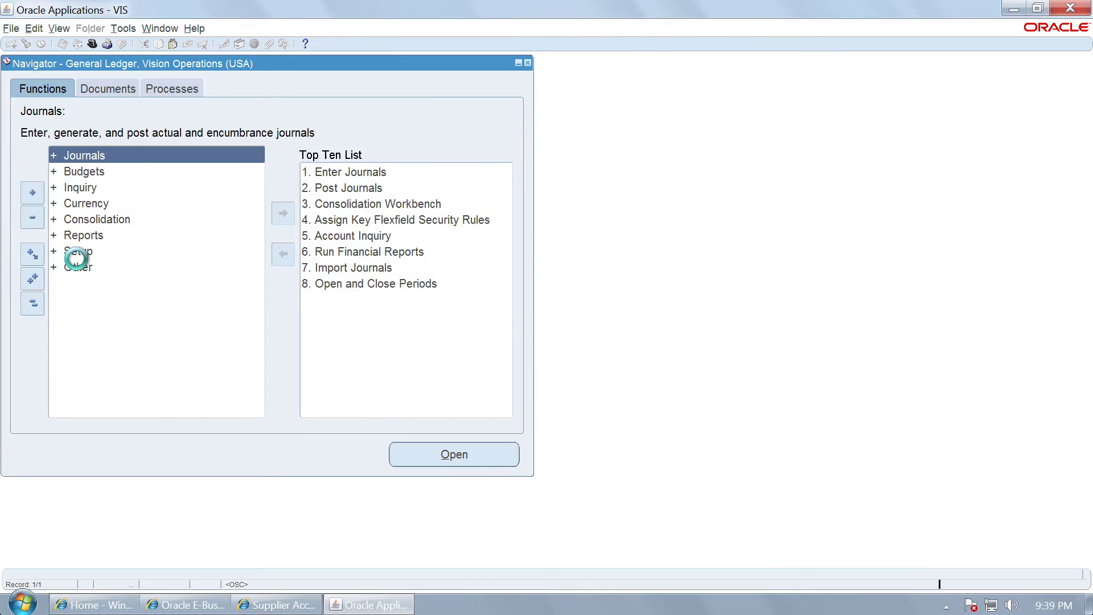
text(pay%)
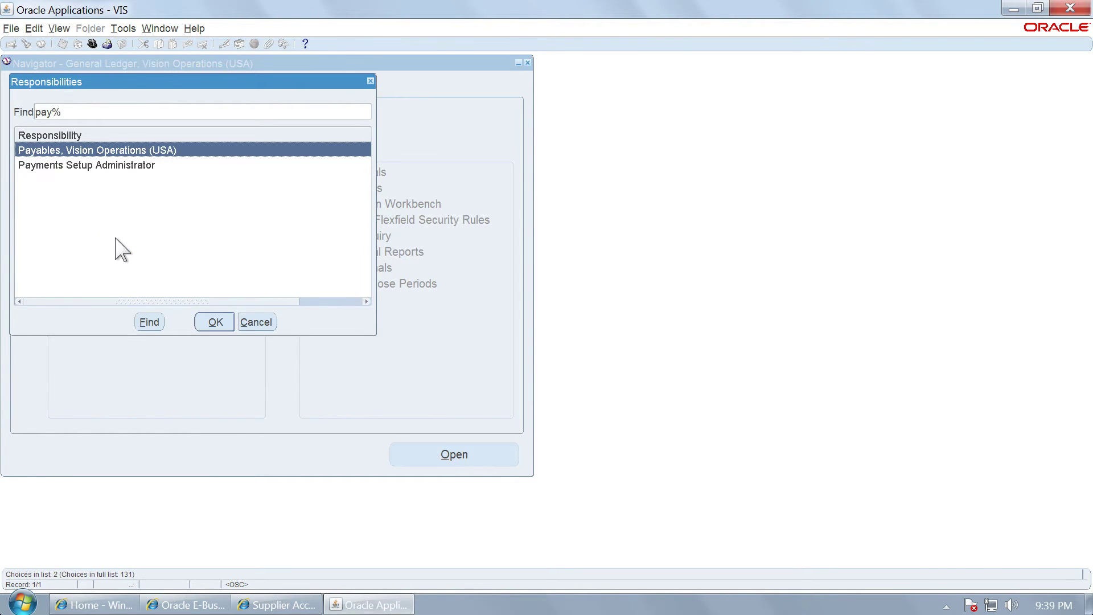
key(Return)
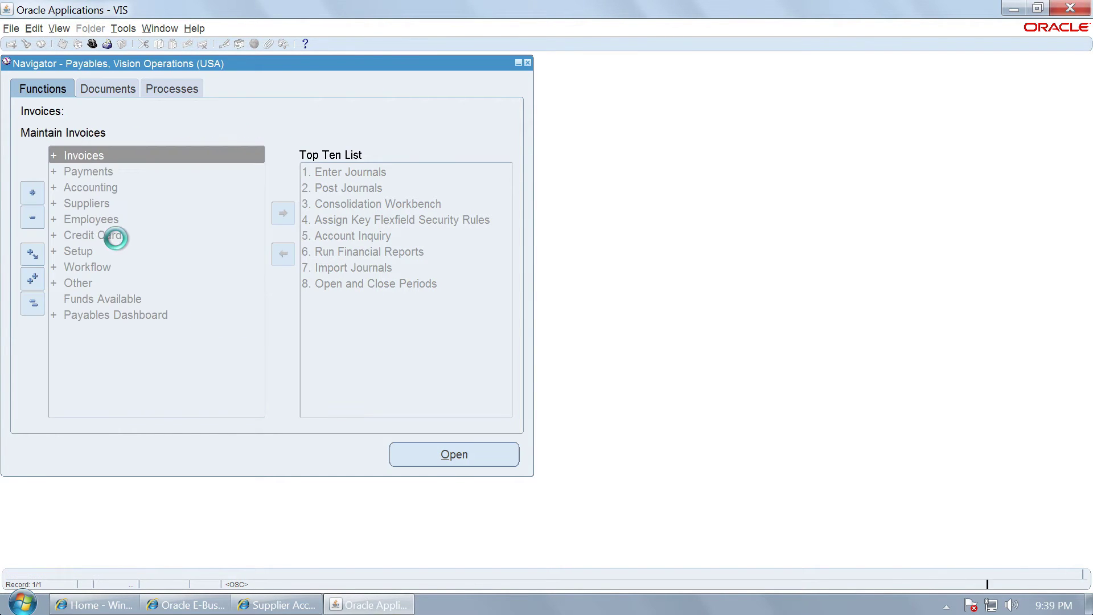
key(Return)
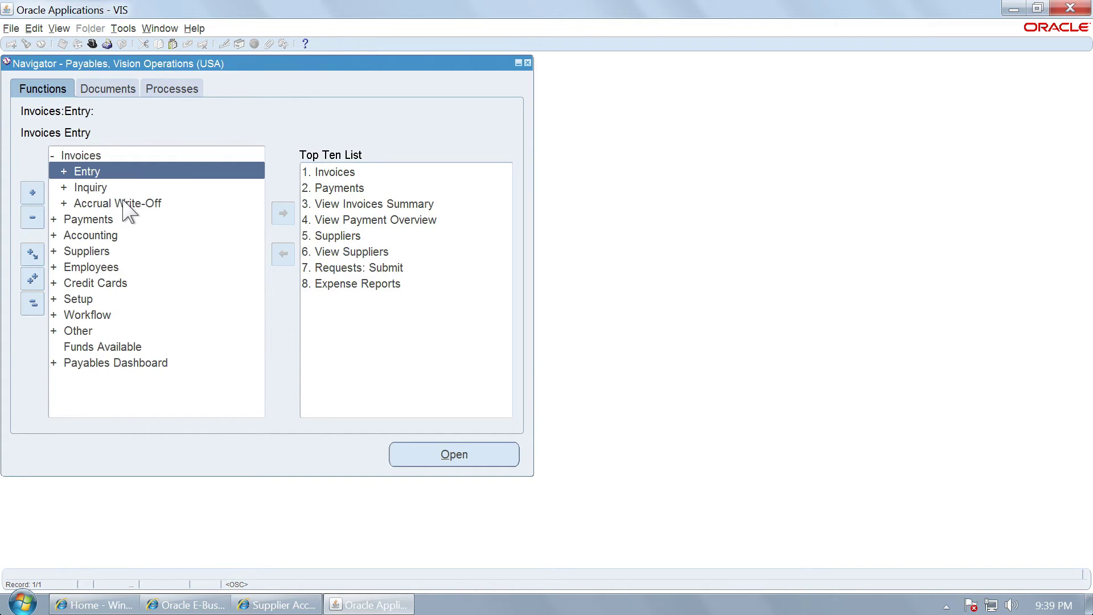
key(Return)
double_click(123, 202)
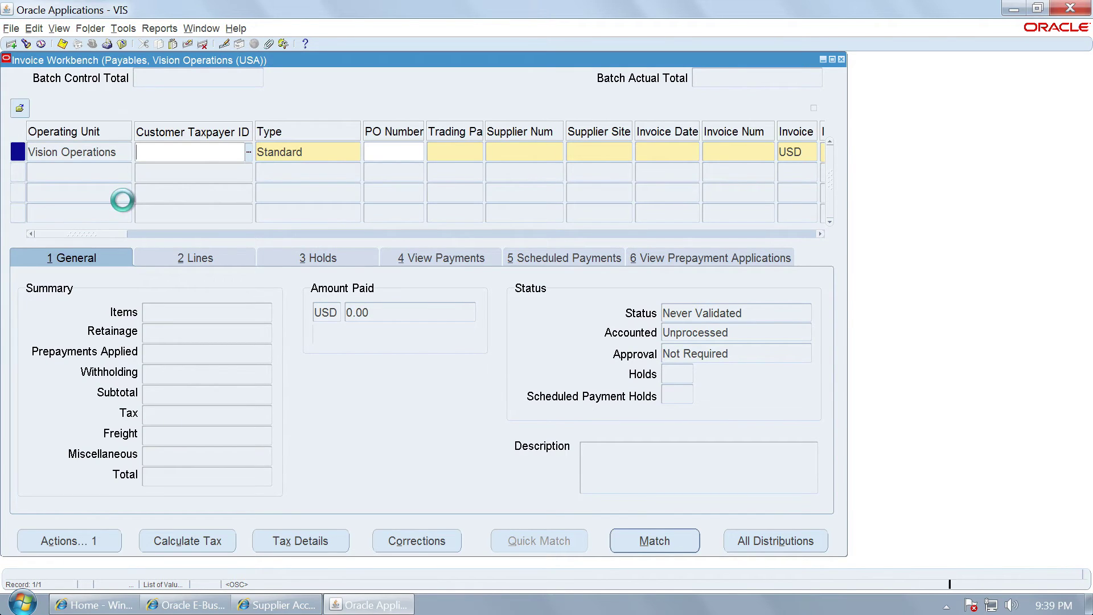
Step: Set the invoice's taxpayer ID to SYS11100 and trading partner to Demo Industries
key(ctrl+l)
key(Return)
key(Tab)
key(ctrl+l)
text(Demo%)
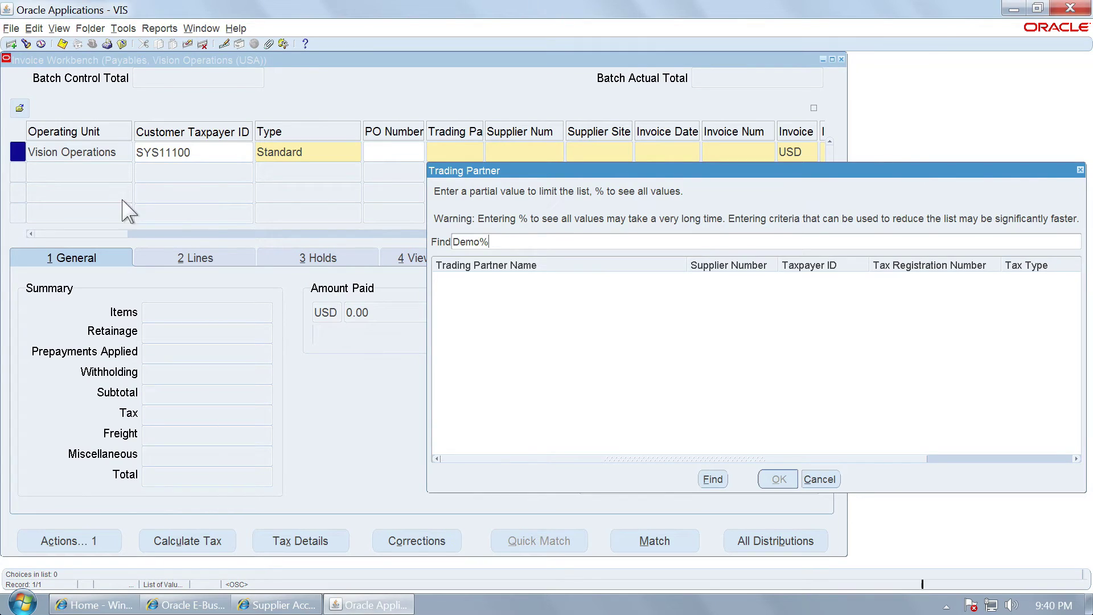
key(Return)
key(Return)
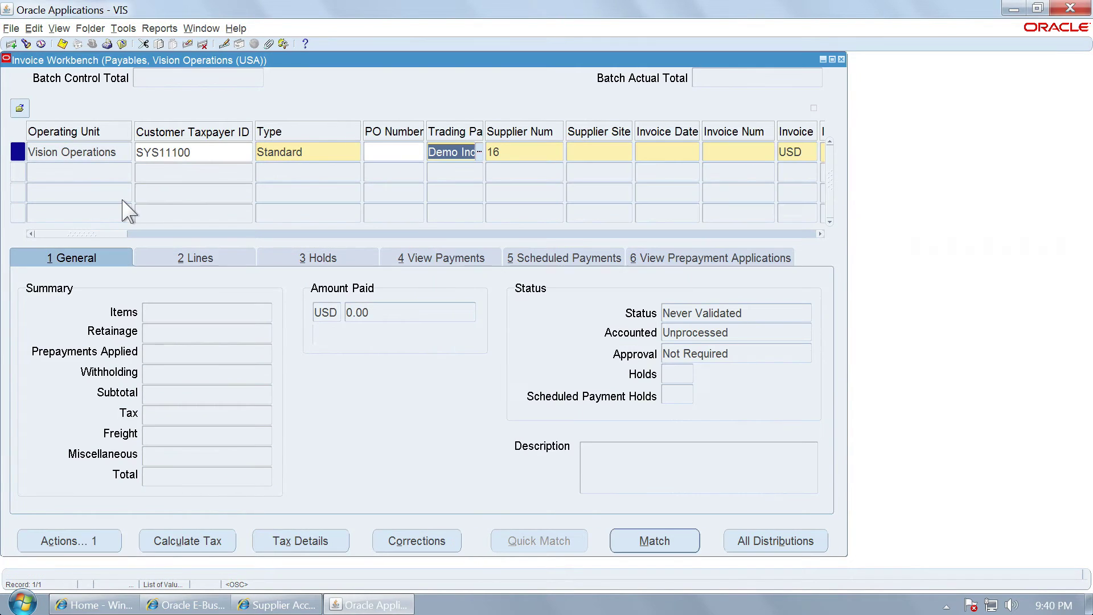
key(Tab)
key(Tab)
key(Tab)
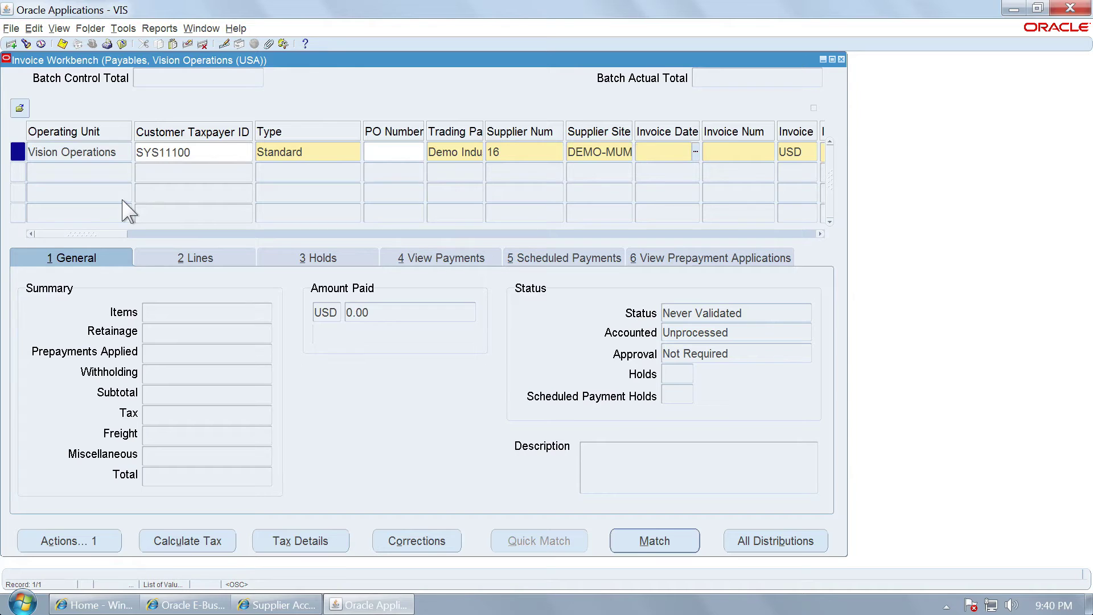
Step: Enter date 01-JAN-2015, number I1001, amount 5,000 and distribution set ADV, then open Lines
text(01-JAN-2015)
key(Tab)
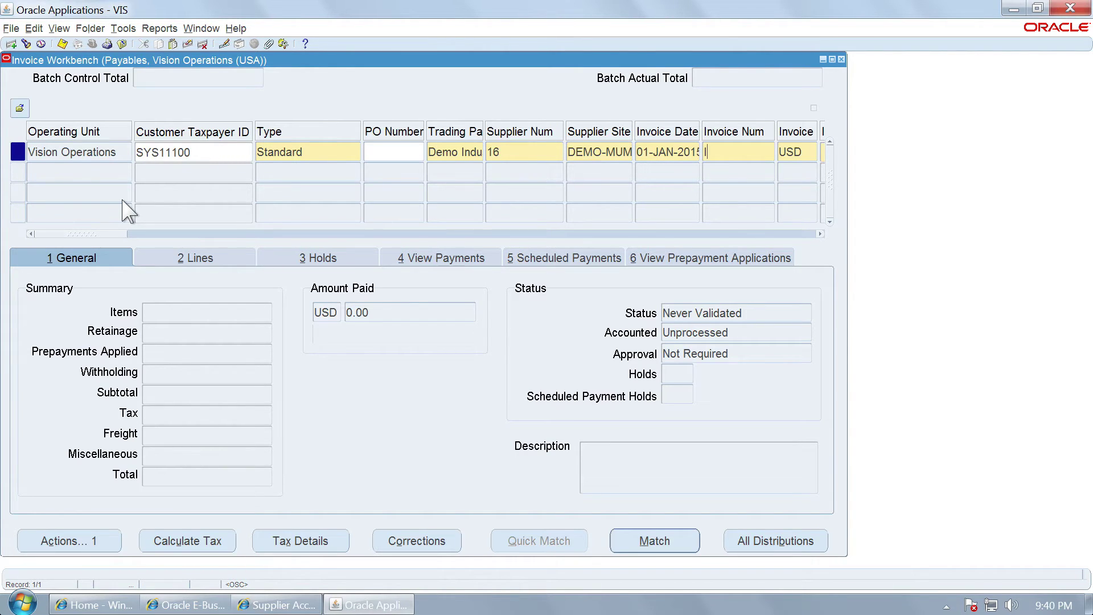
text(I1001)
key(Tab)
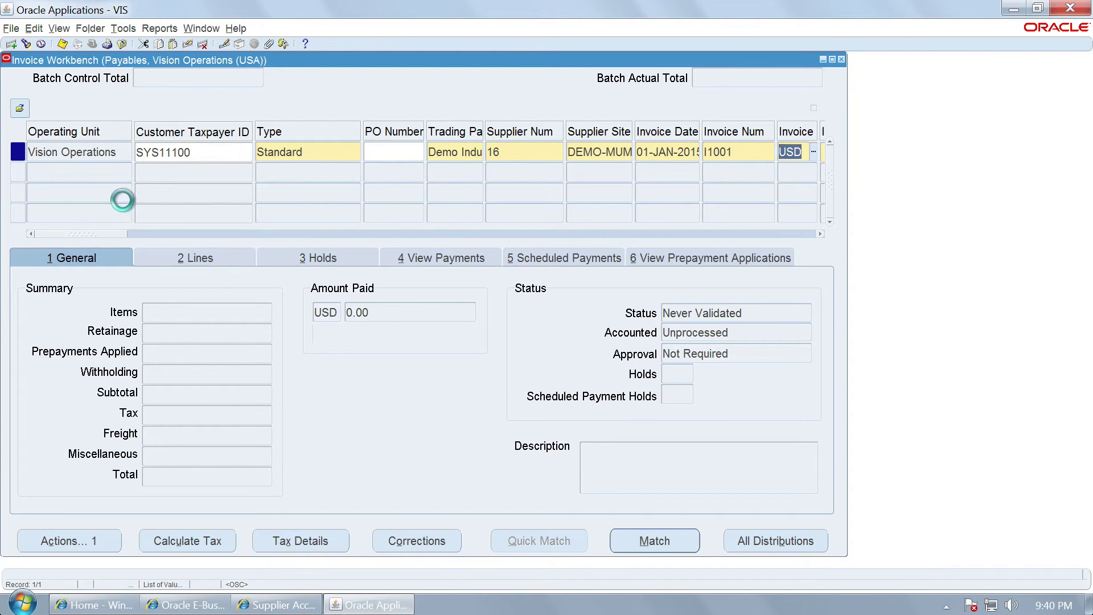
key(Tab)
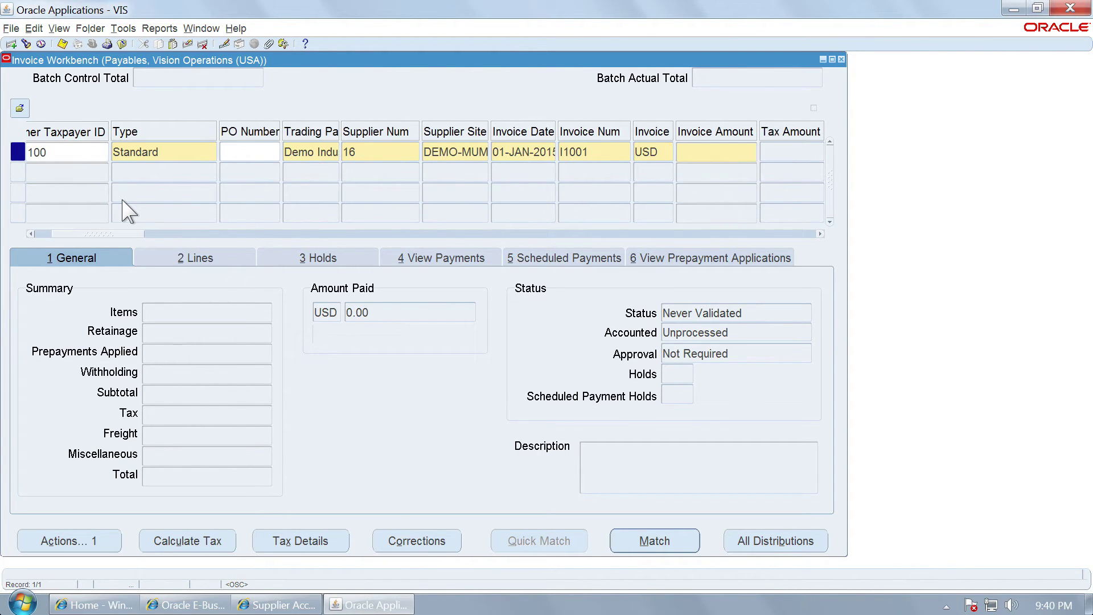
text(5,000)
key(Tab)
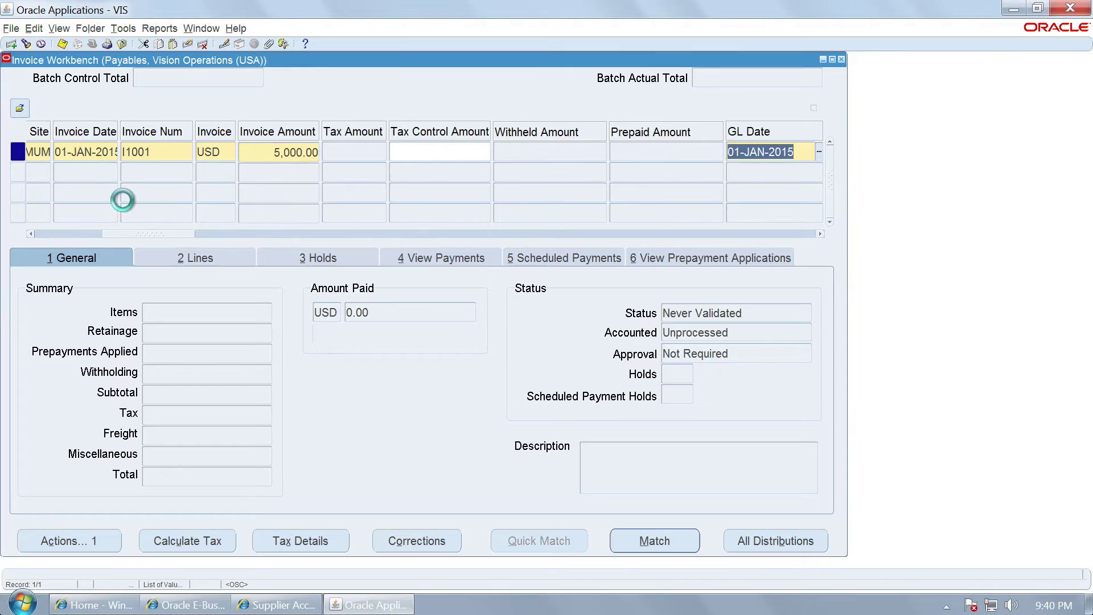
key(Tab)
key(Tab)
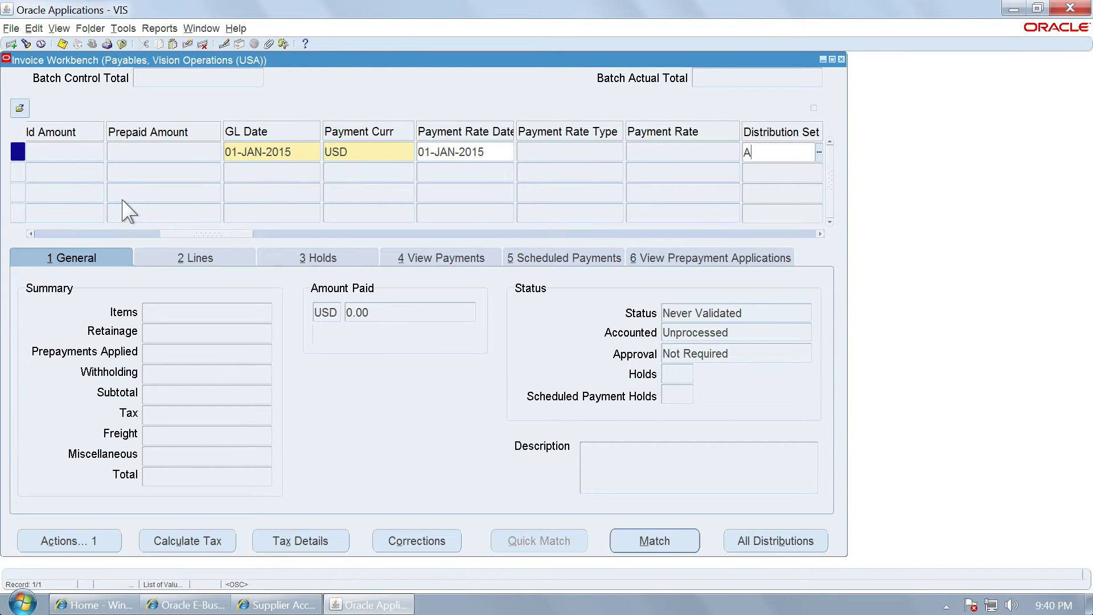
text(ADV)
key(Tab)
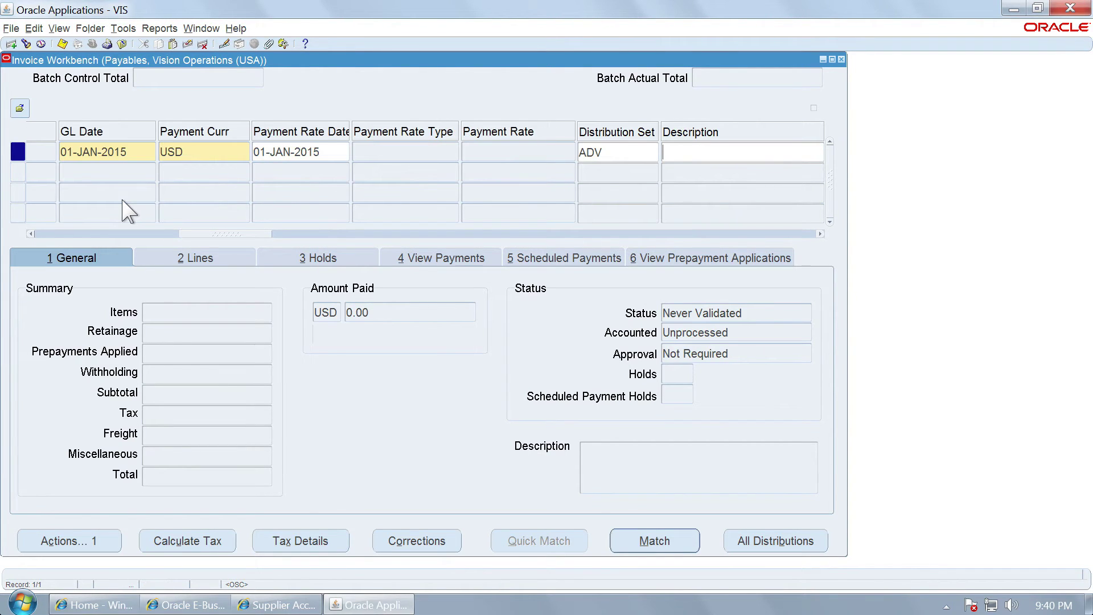
click(170, 252)
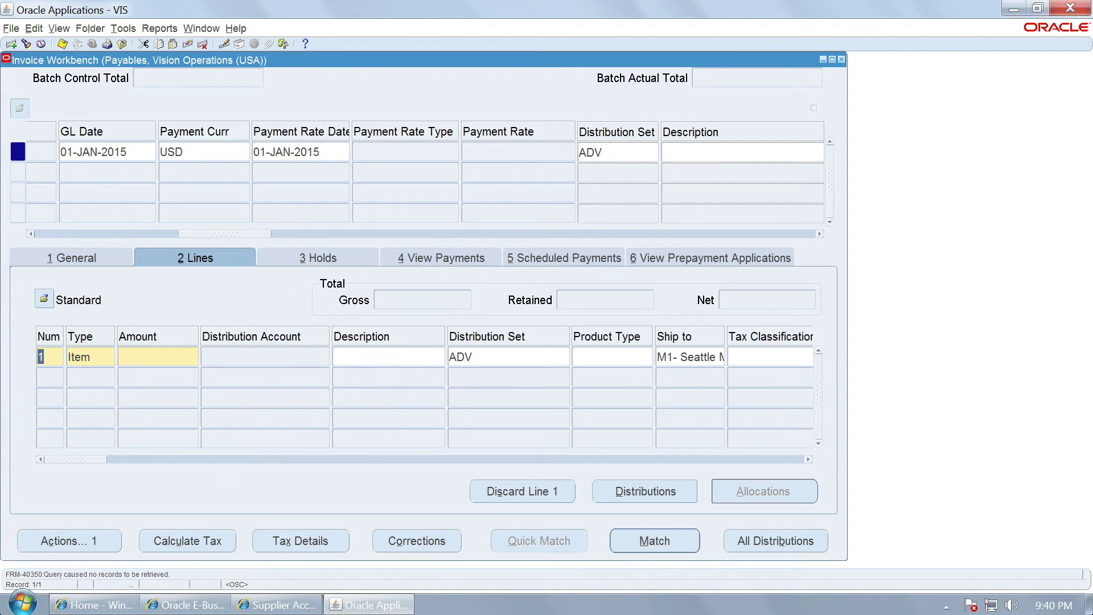
Step: Give line 1 an amount of 5,000, save invoice I1001, and validate it
click(144, 356)
text(5,000)
key(Tab)
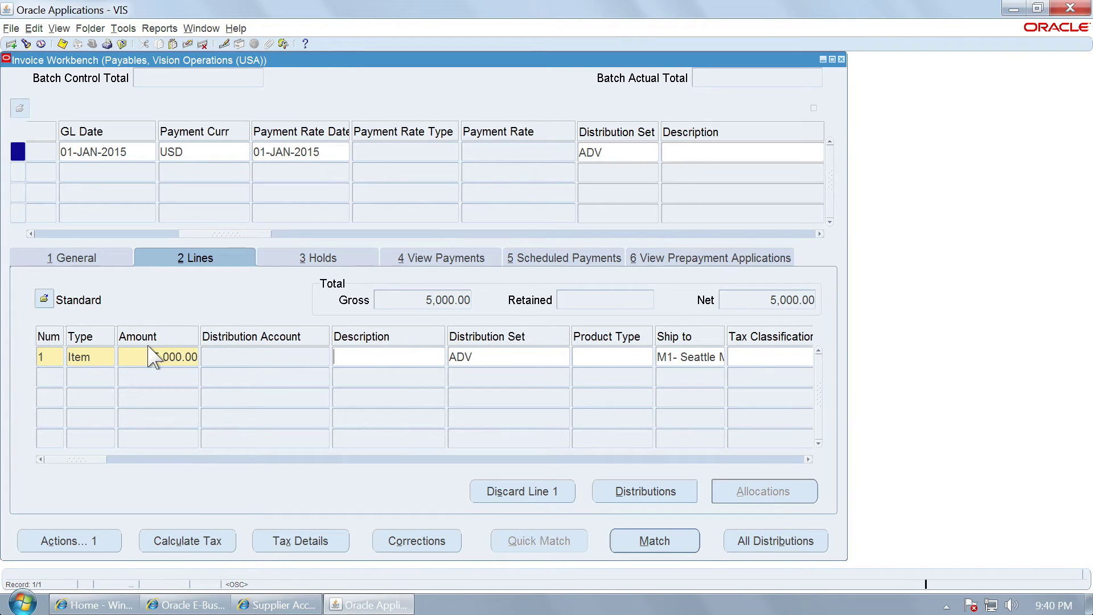
key(Tab)
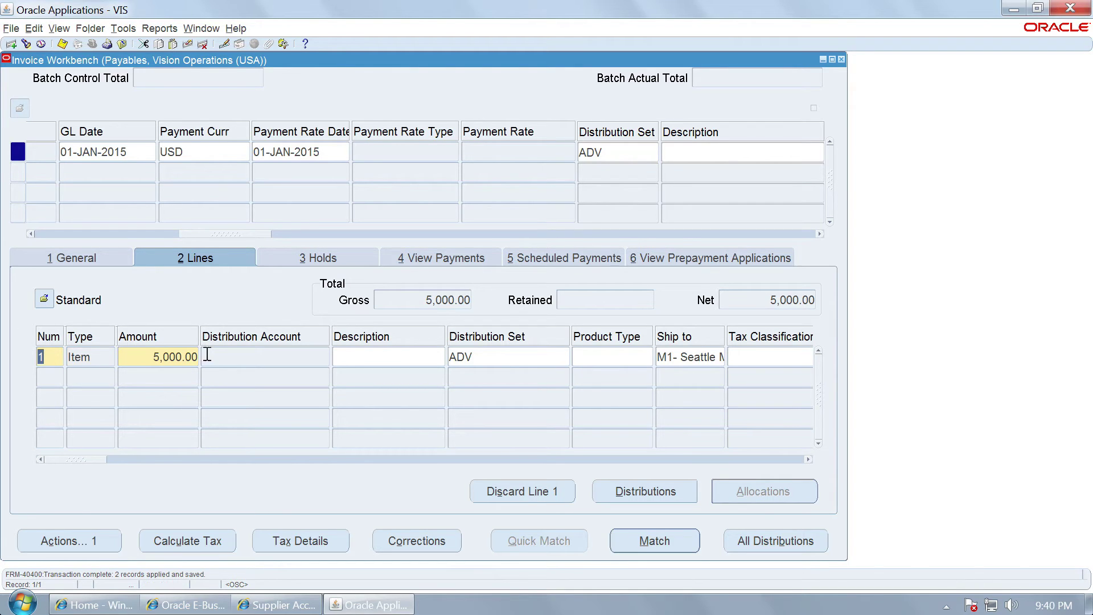
click(103, 541)
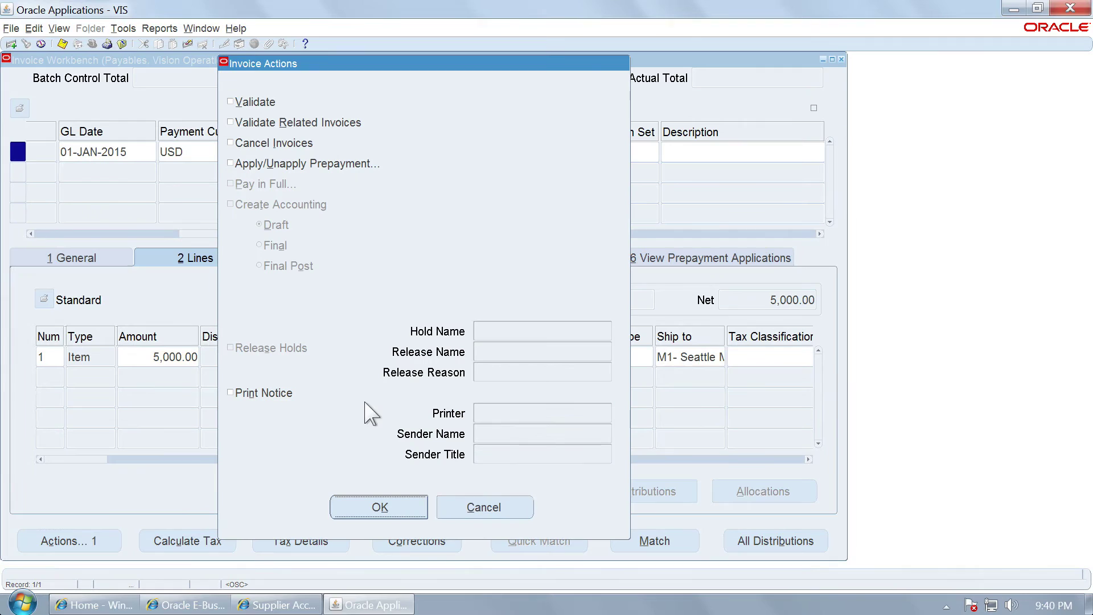
click(244, 101)
click(402, 508)
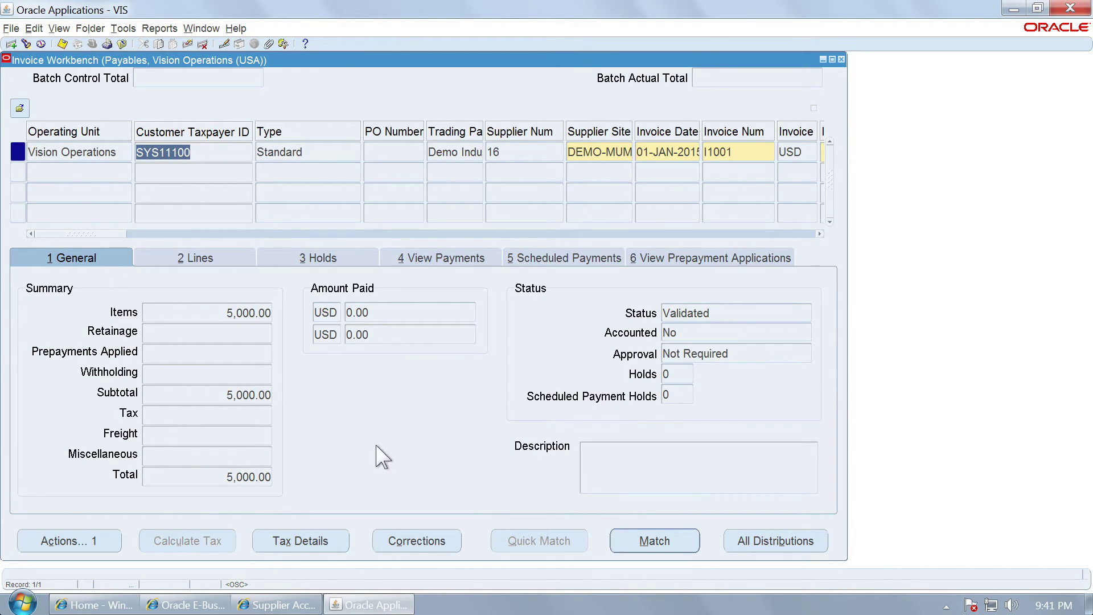
Step: Create Final Post accounting for invoice I1001 and acknowledge the success message
click(106, 541)
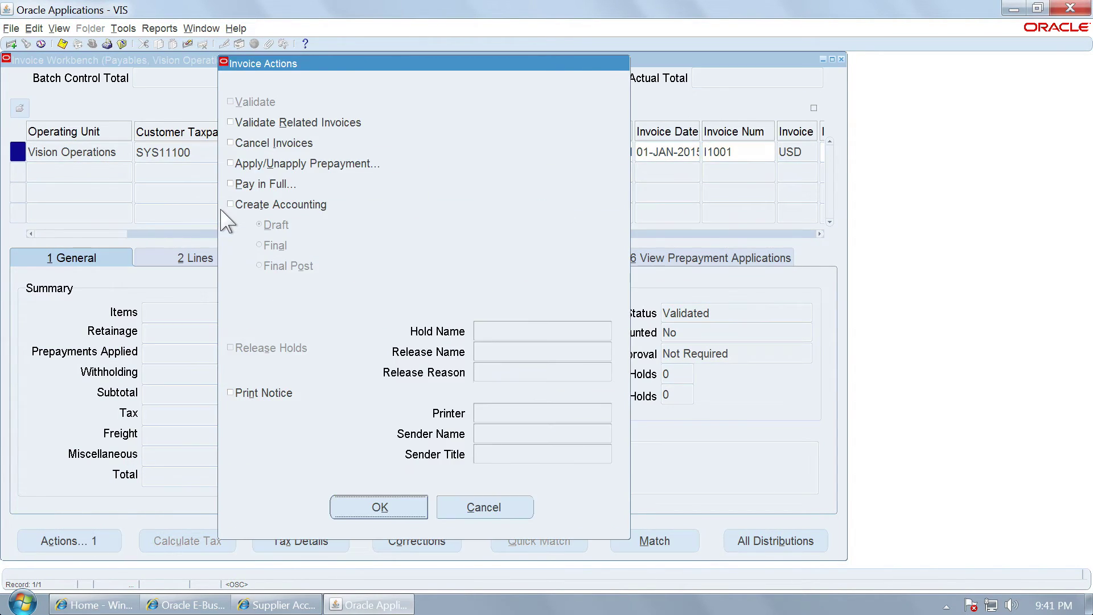
click(279, 204)
click(292, 264)
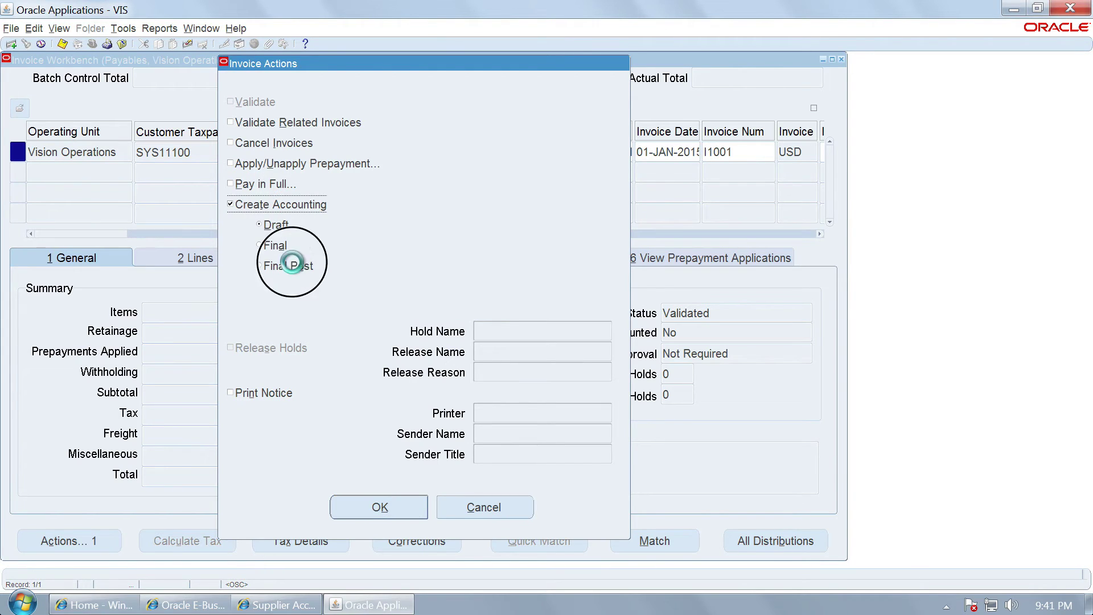
click(422, 511)
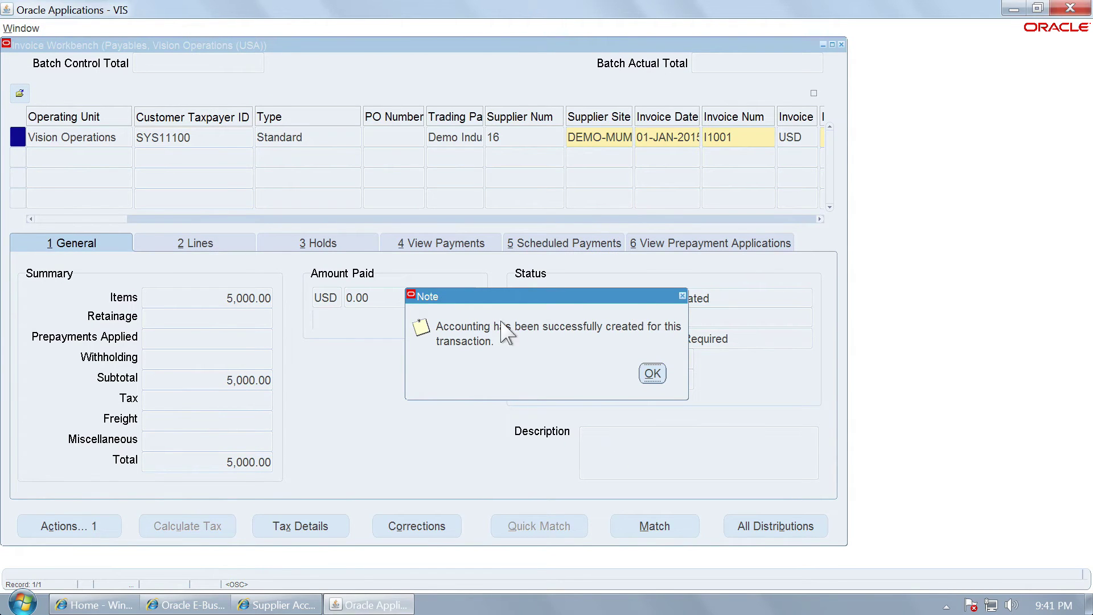
click(651, 374)
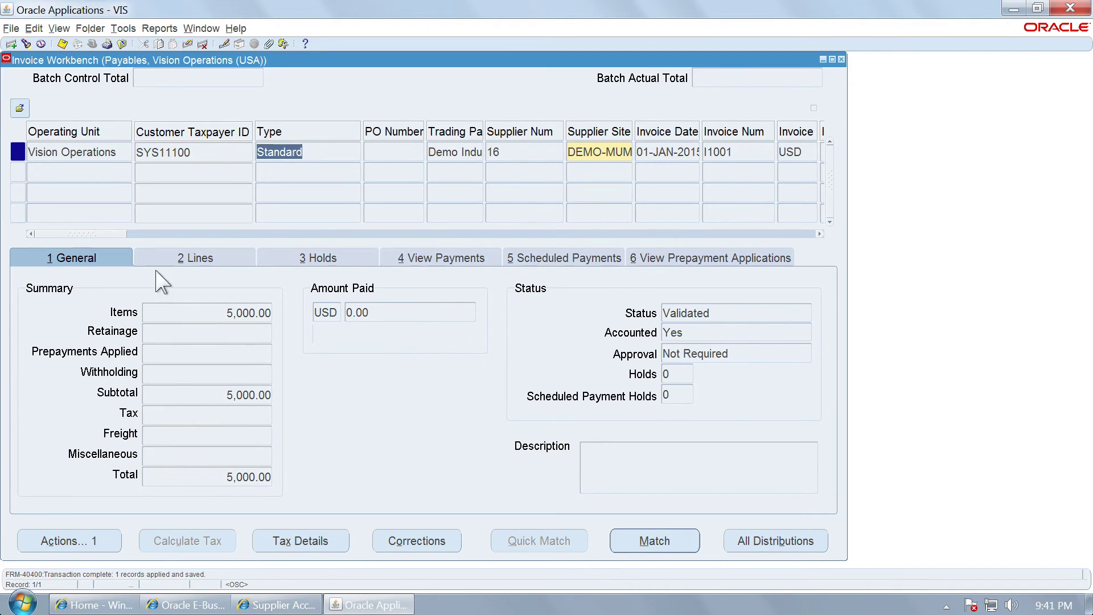
click(123, 28)
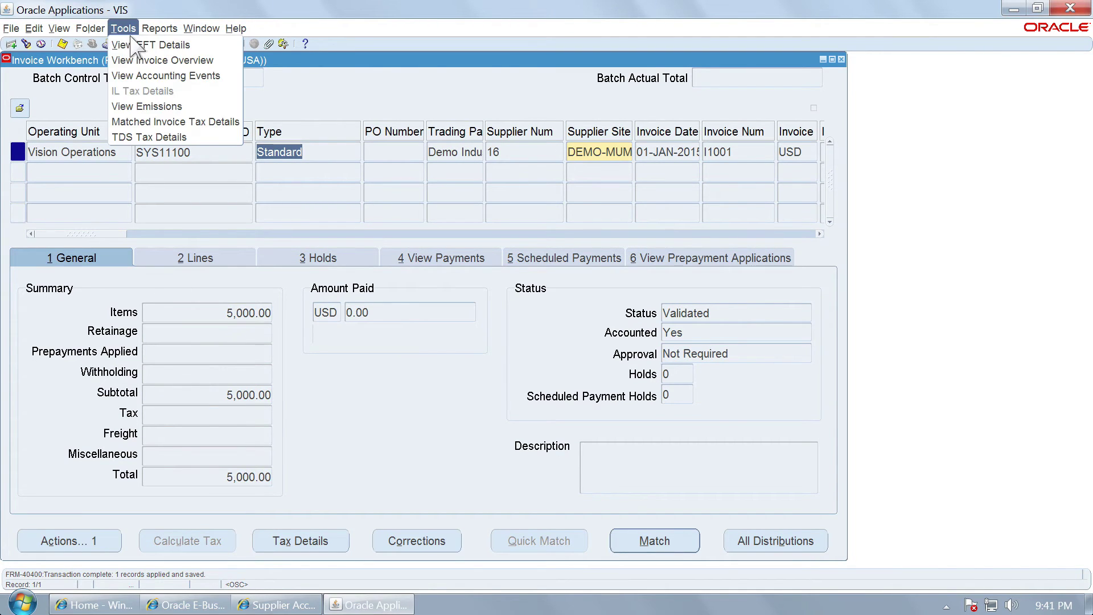
click(188, 76)
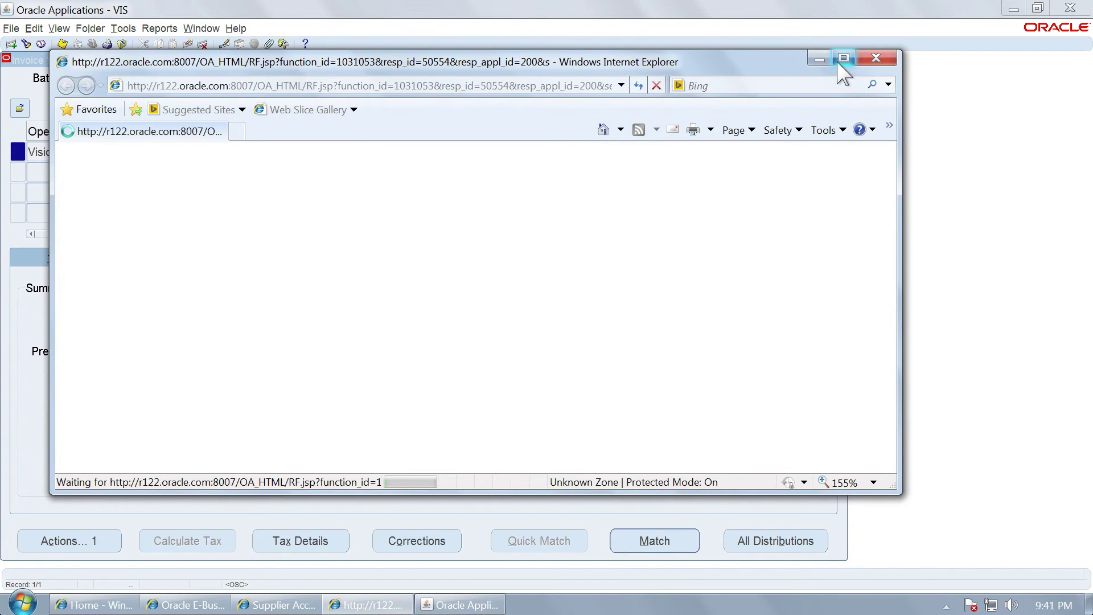
click(843, 58)
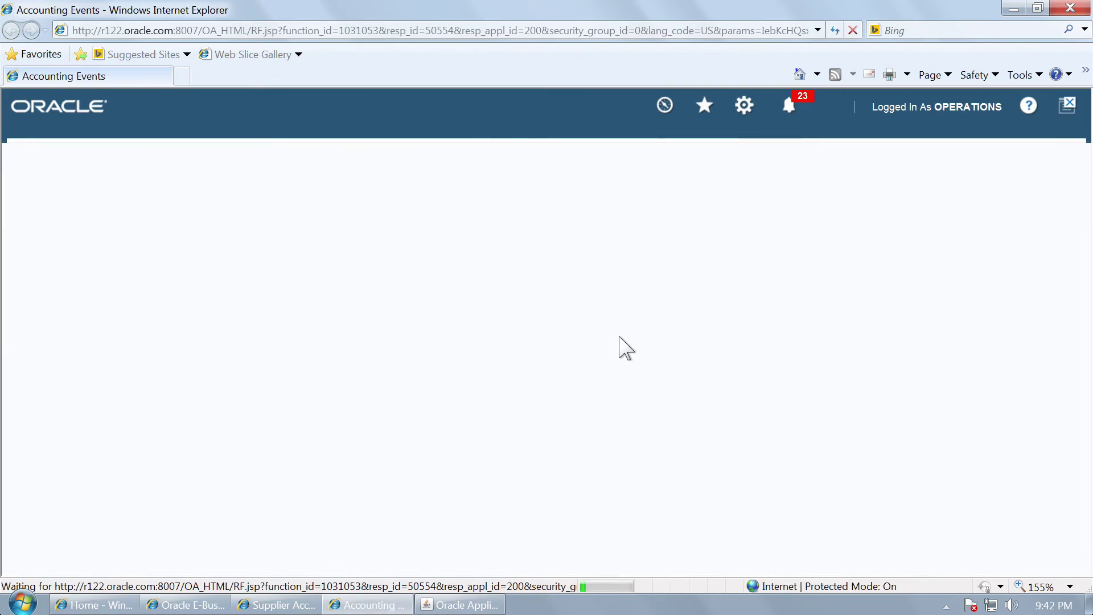
click(154, 183)
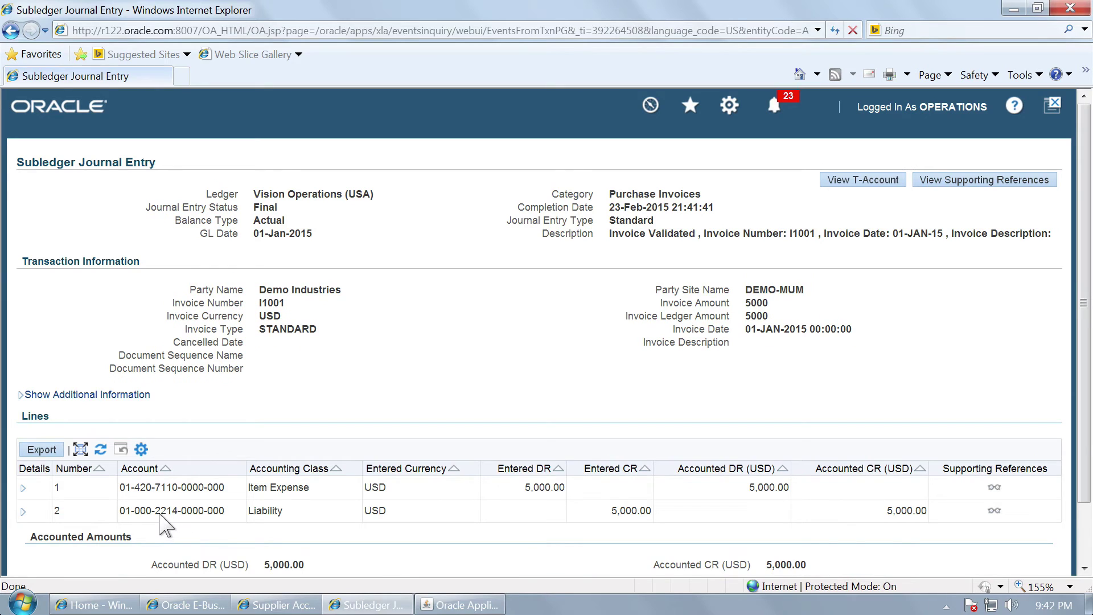
drag(155, 510, 166, 512)
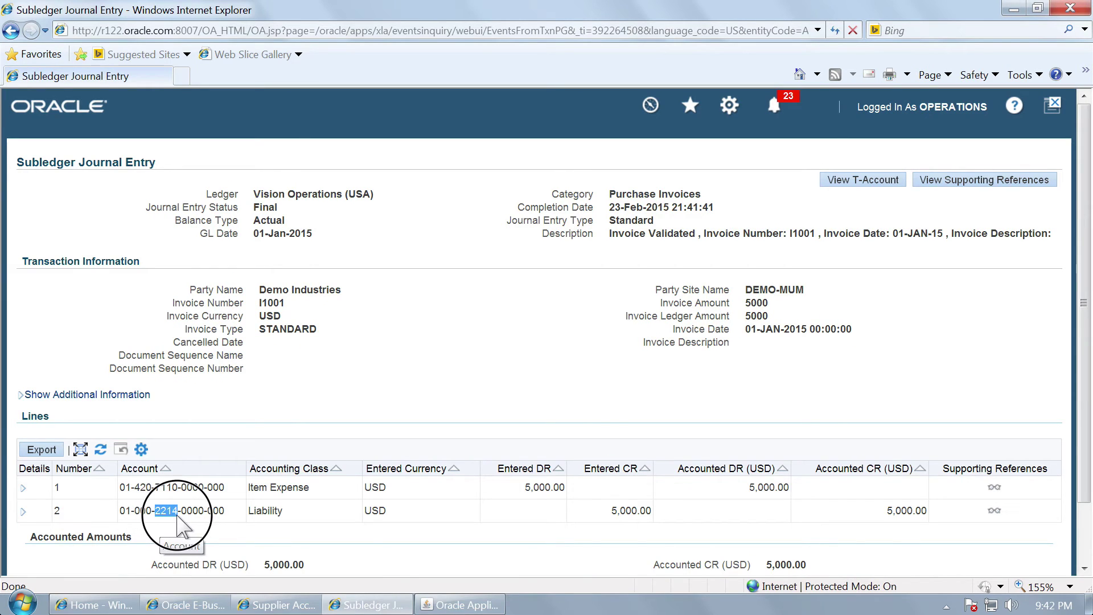
click(366, 536)
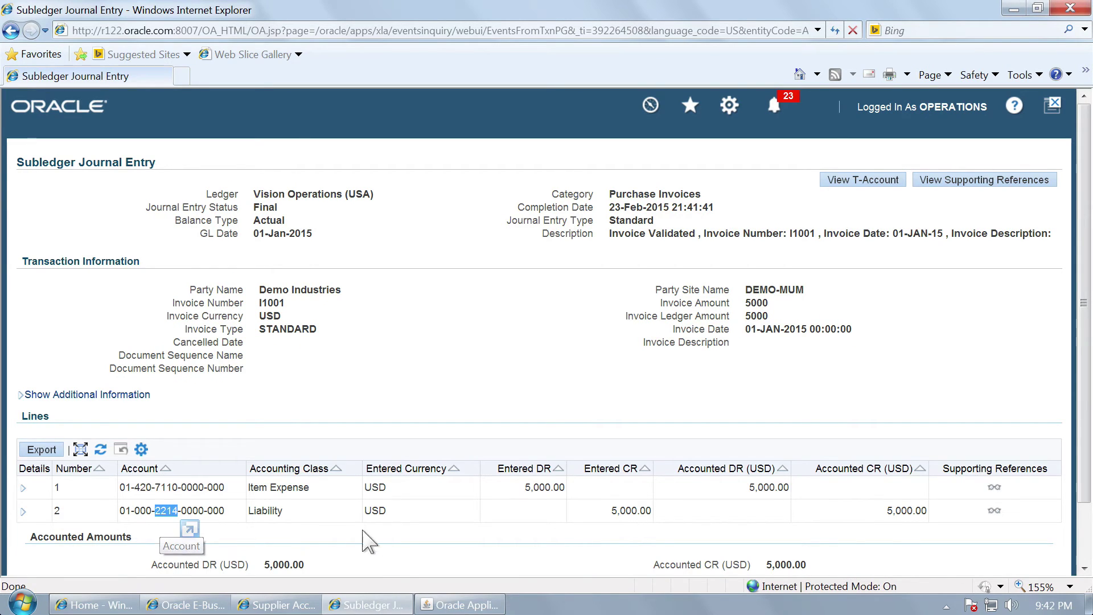
click(473, 605)
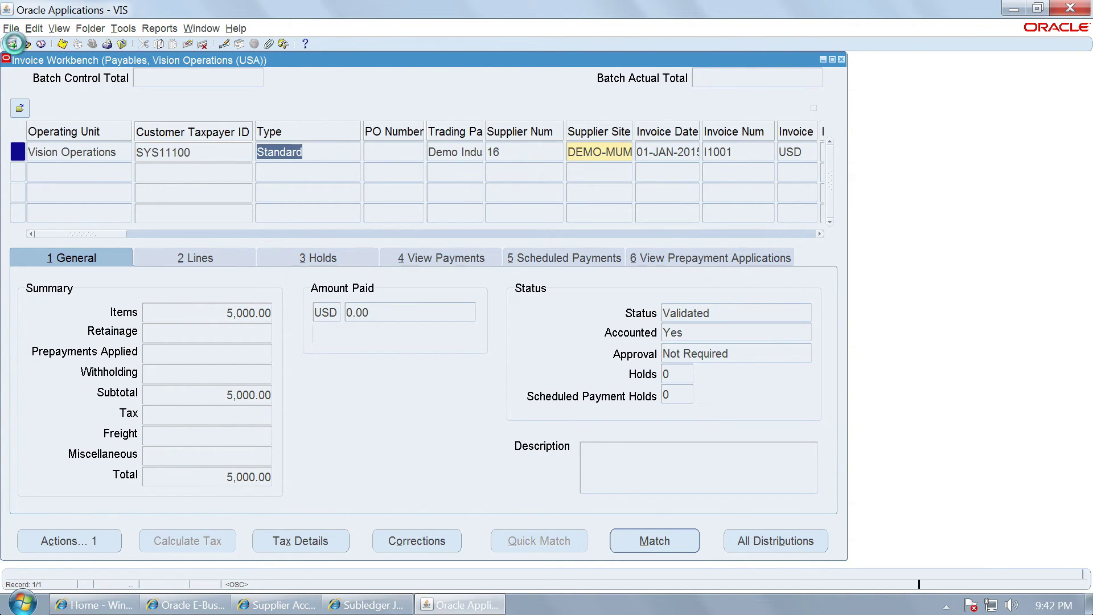
Step: Start a new invoice with taxpayer ID SYS11100 and trading partner Demo Industries
key(Down)
click(200, 170)
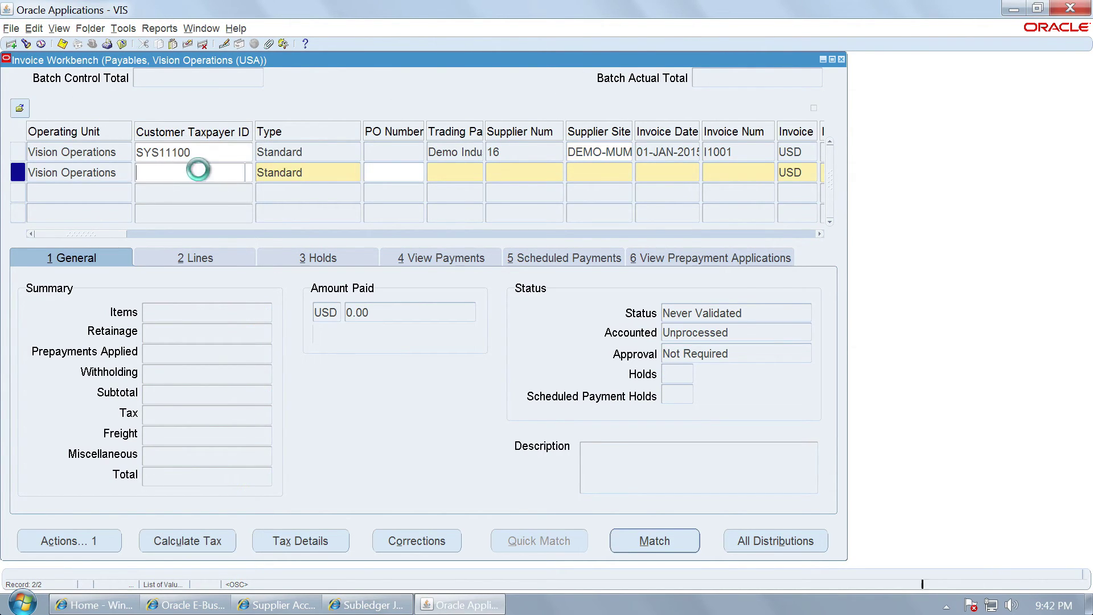
double_click(199, 170)
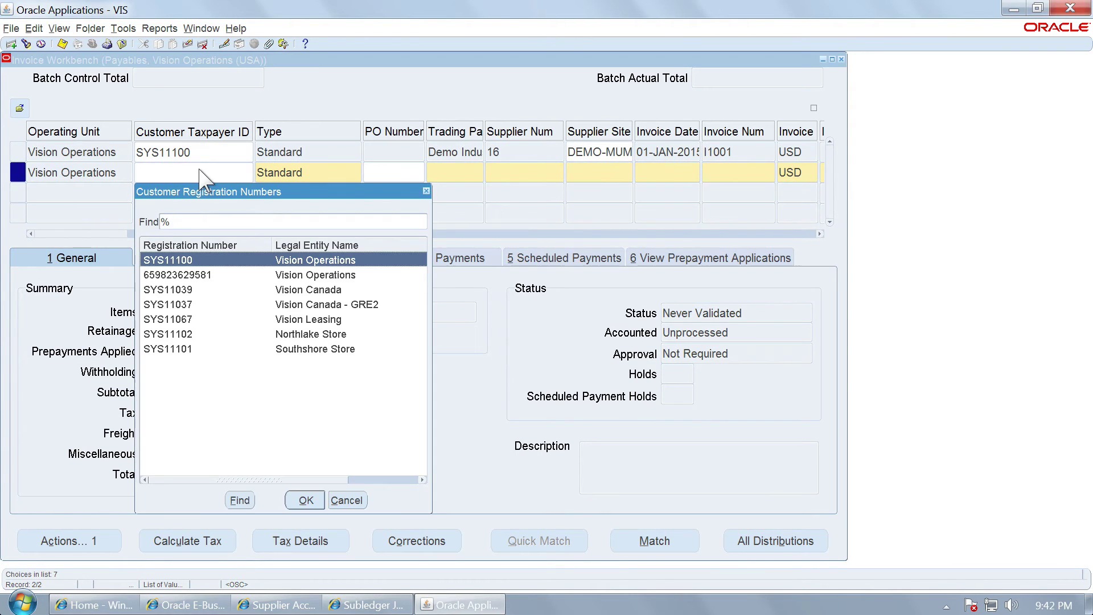
key(Return)
key(Tab)
key(Tab)
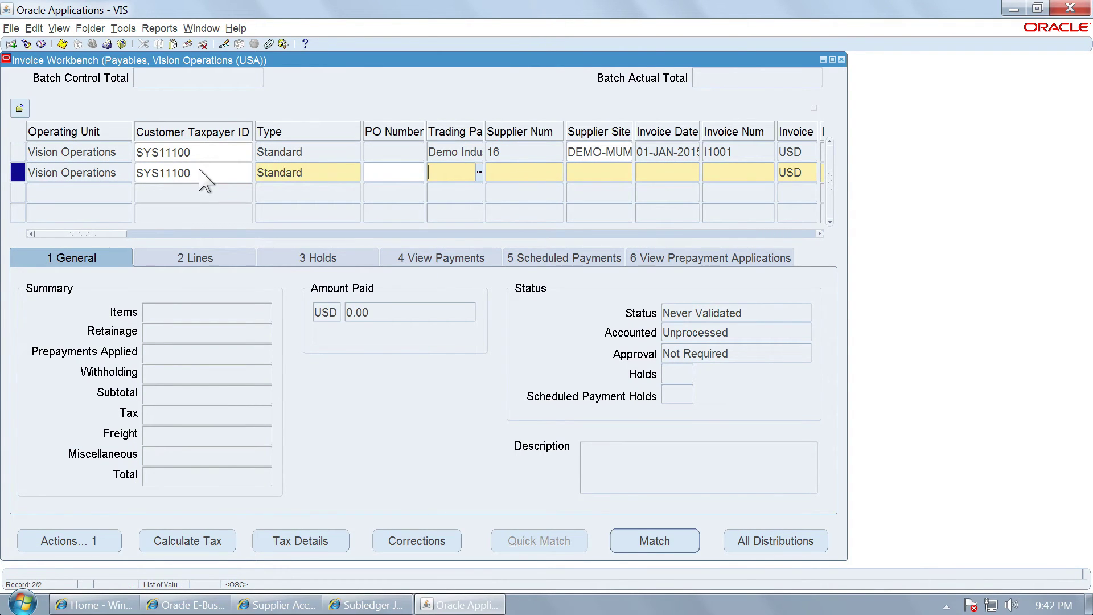
key(ctrl+l)
text(Demo%)
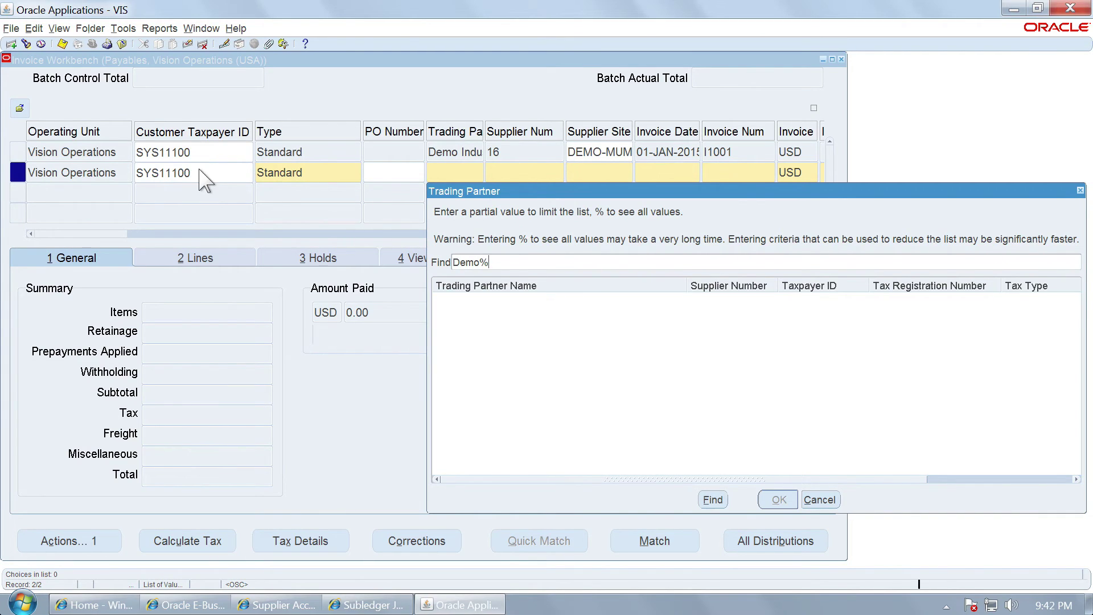
key(Return)
key(Return)
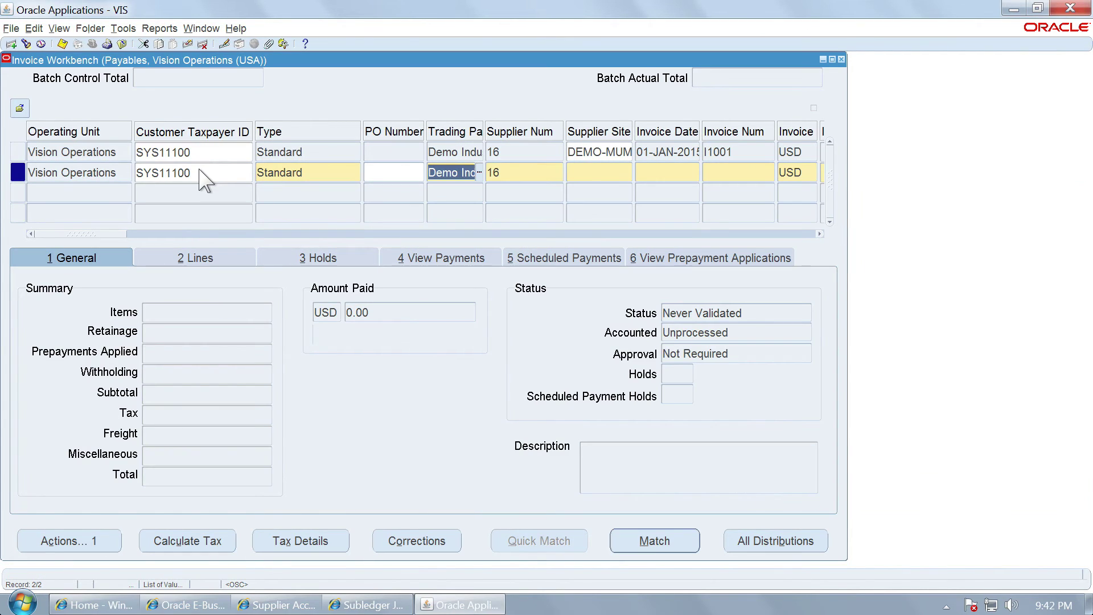
key(Tab)
Step: Enter date 01-FEB-2015, number I1002 and amount 16,500.00, then open its lines
key(Tab)
key(Tab)
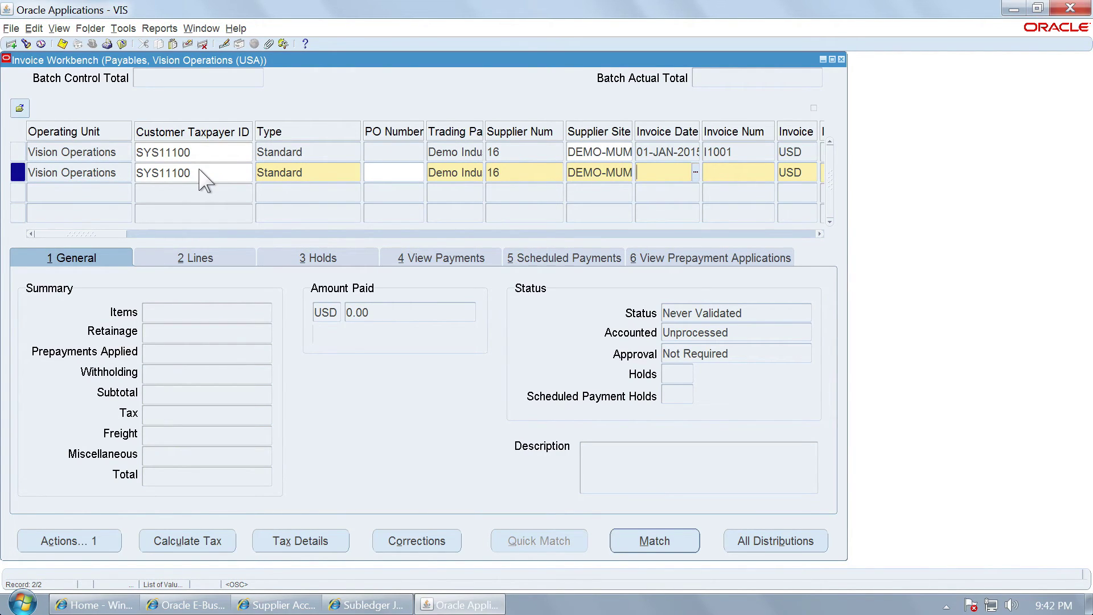
text(01-FEB-1015)
key(Tab)
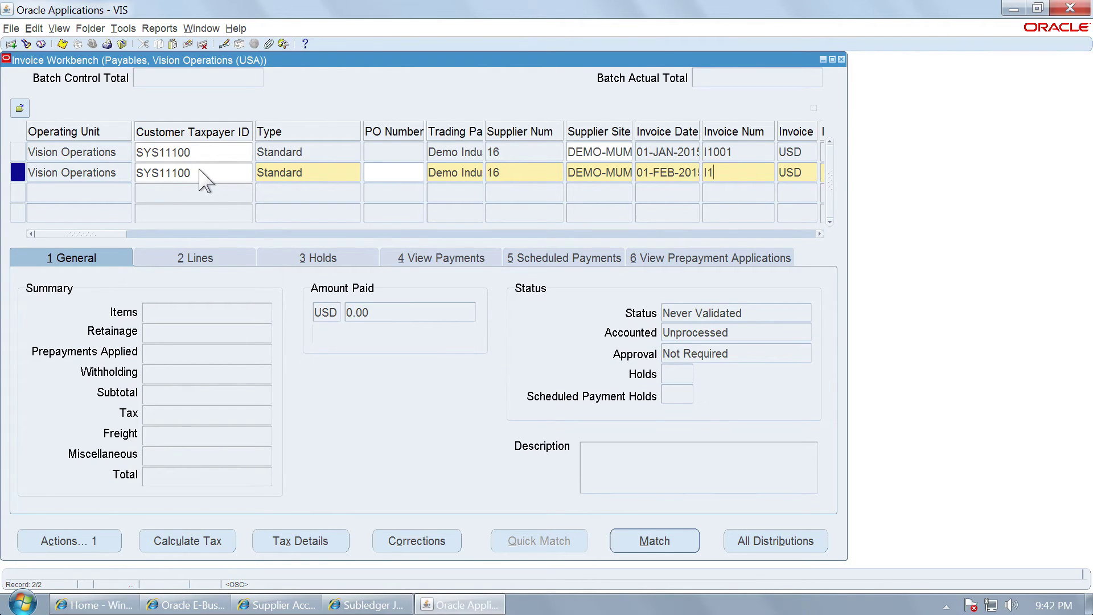
text(I1002)
key(Tab)
key(Tab)
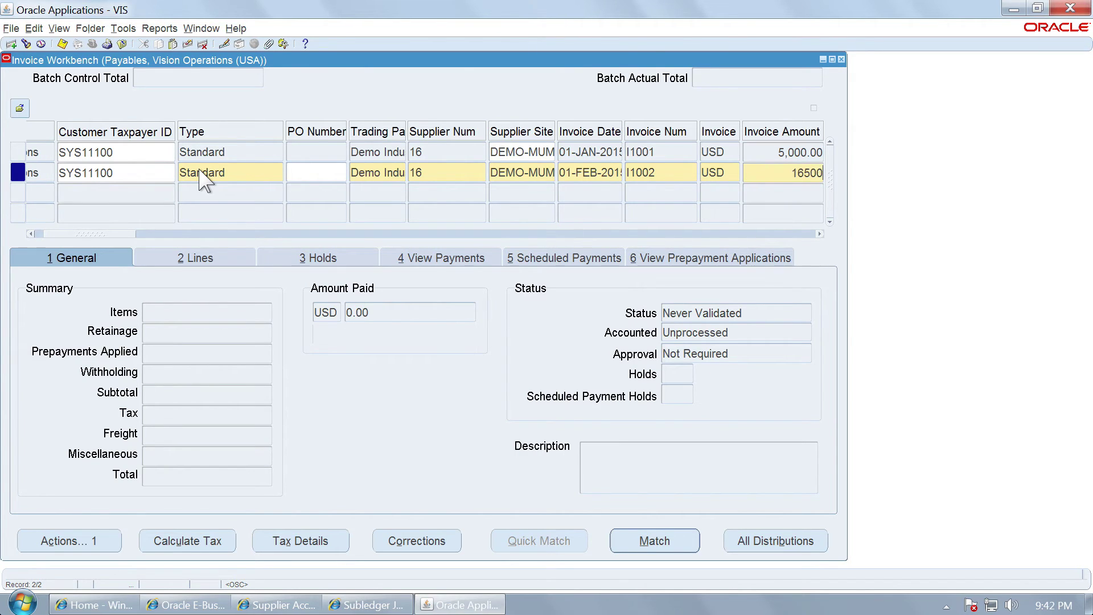
key(Tab)
key(Tab)
key(Tab)
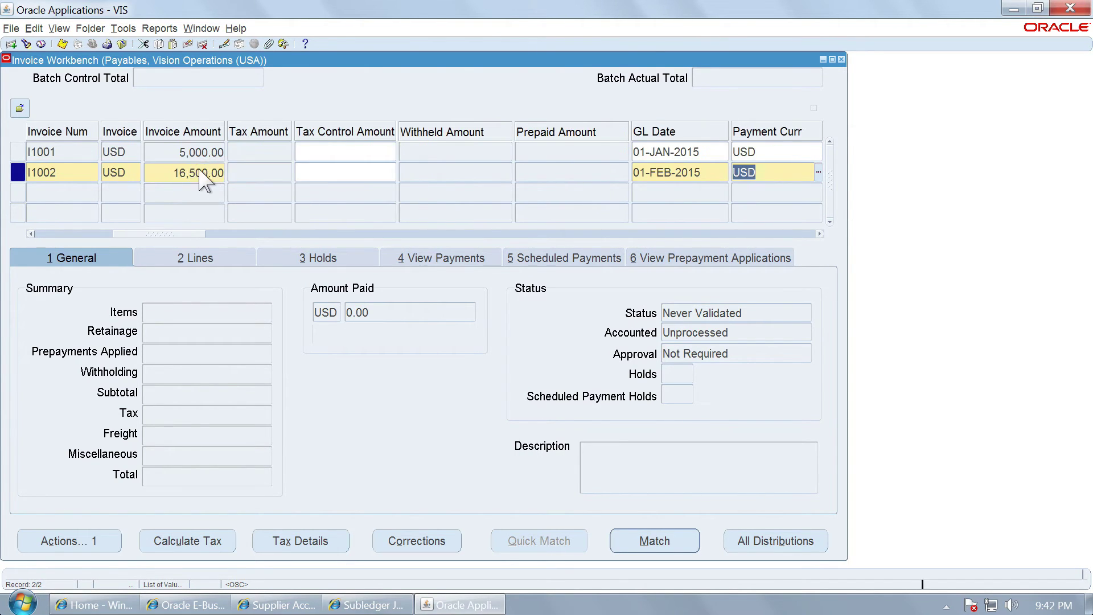
key(Tab)
key(Tab)
key(Tab)
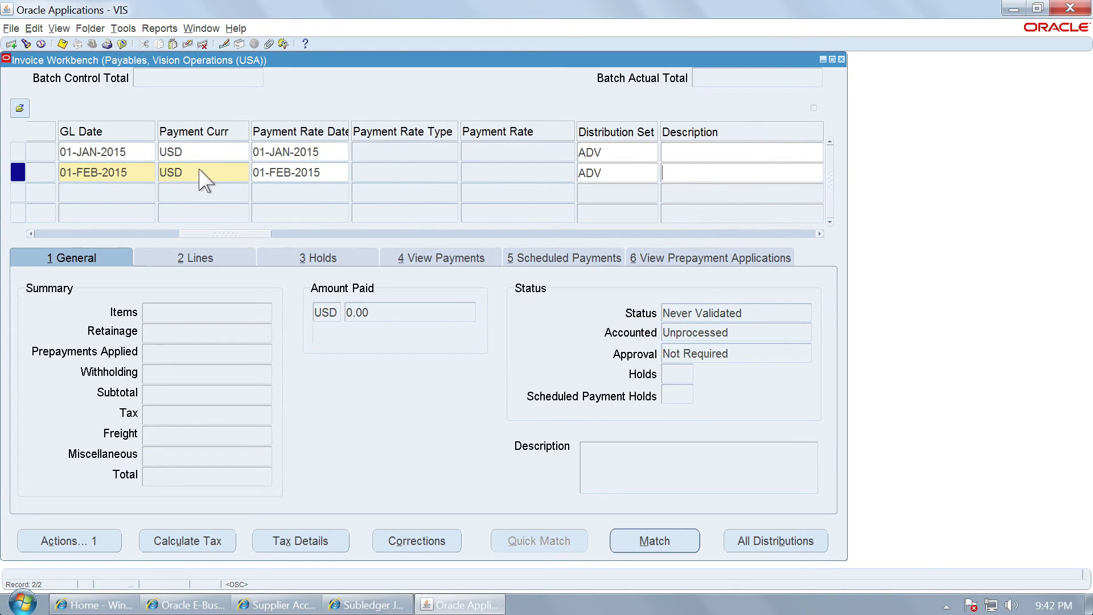
click(200, 259)
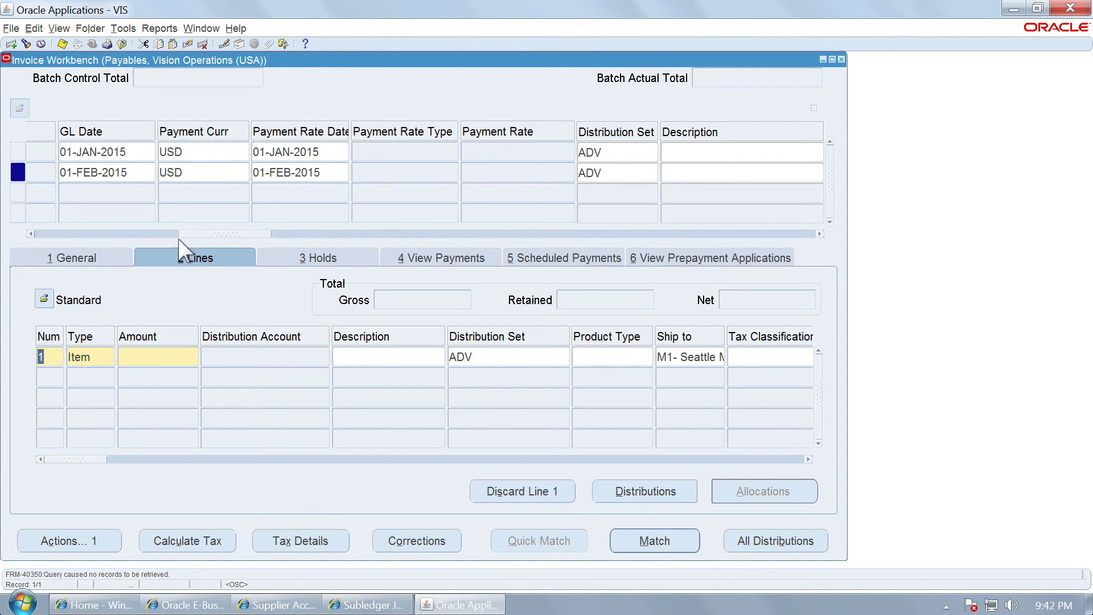
Step: Enter 16,500.00 as the amount on item line 1 of invoice I1002
drag(190, 234, 86, 238)
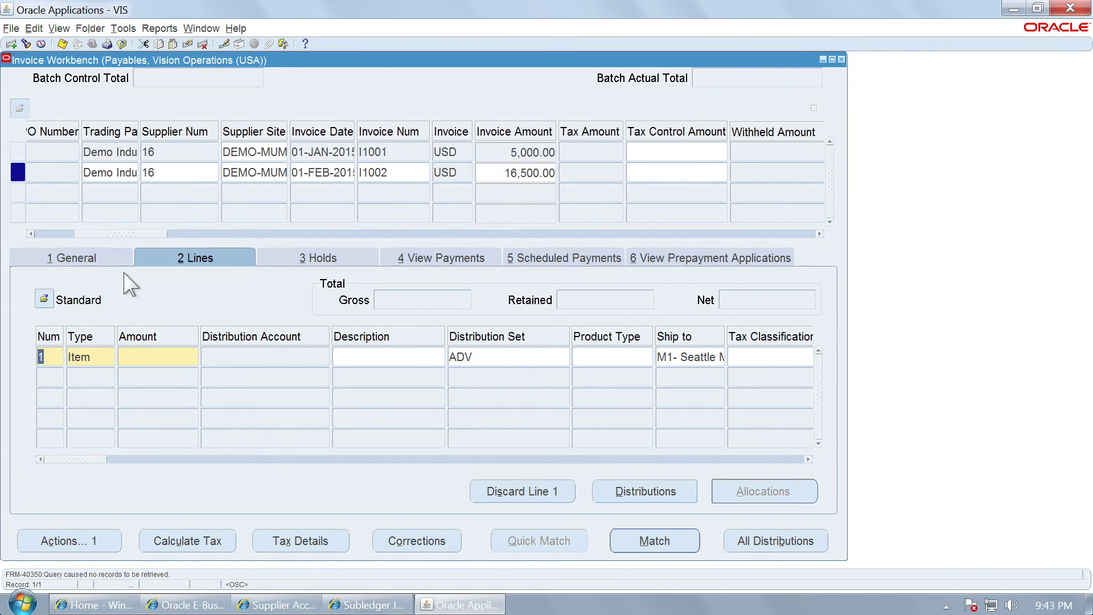
click(166, 367)
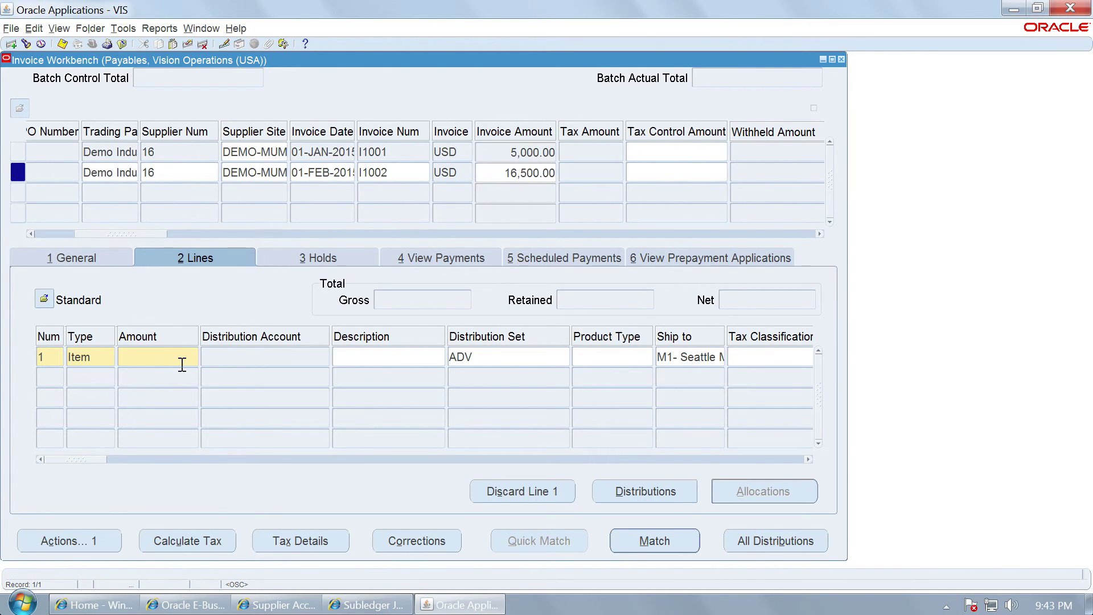
key(Tab)
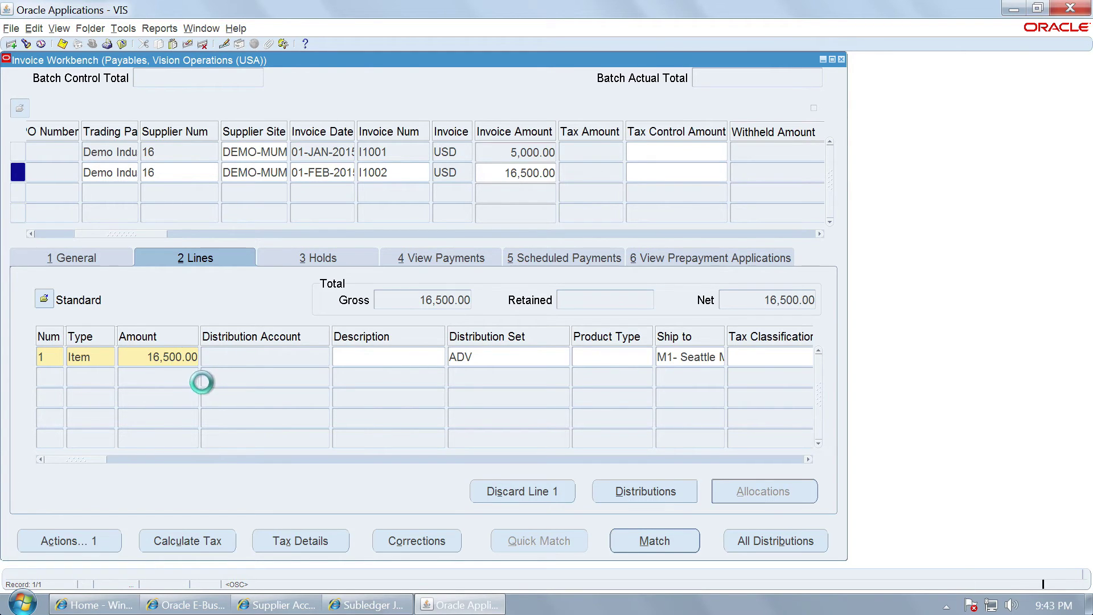
Step: Validate invoice I1002 through the Actions window
click(80, 538)
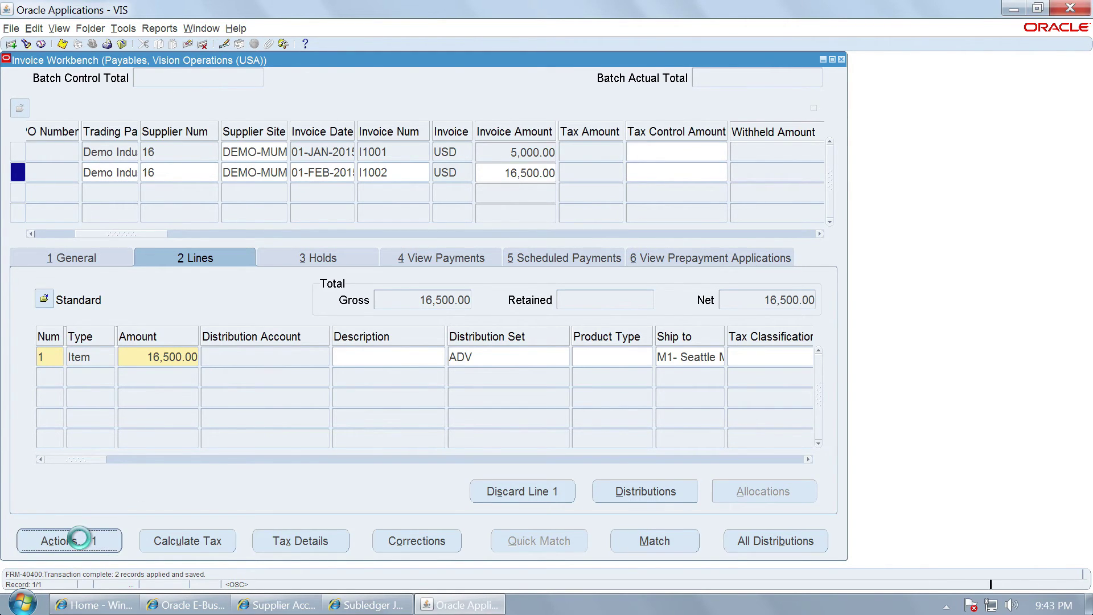
click(256, 102)
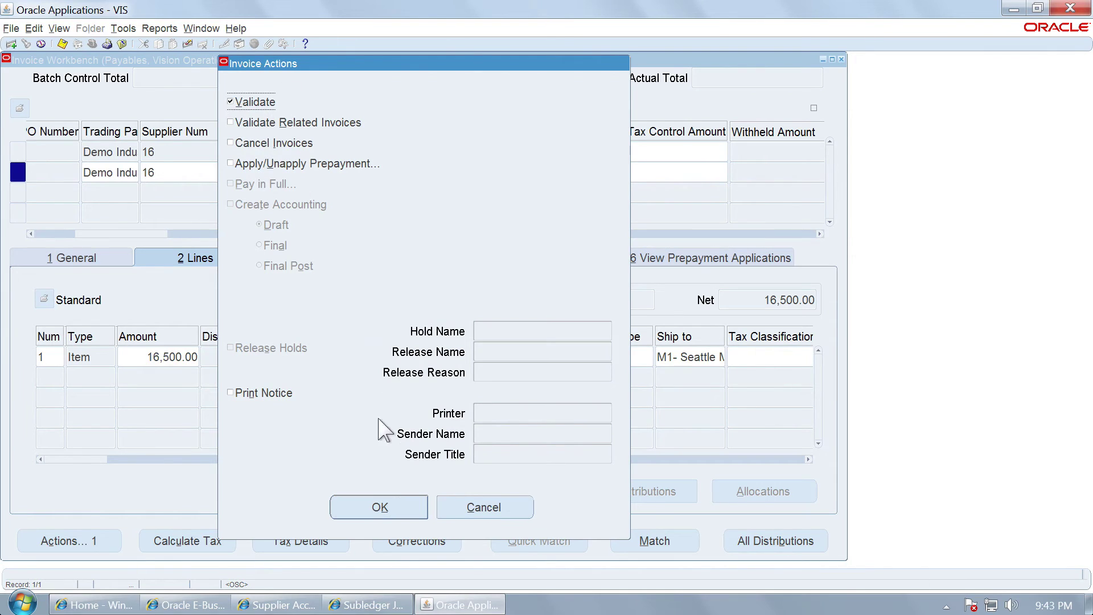
click(379, 507)
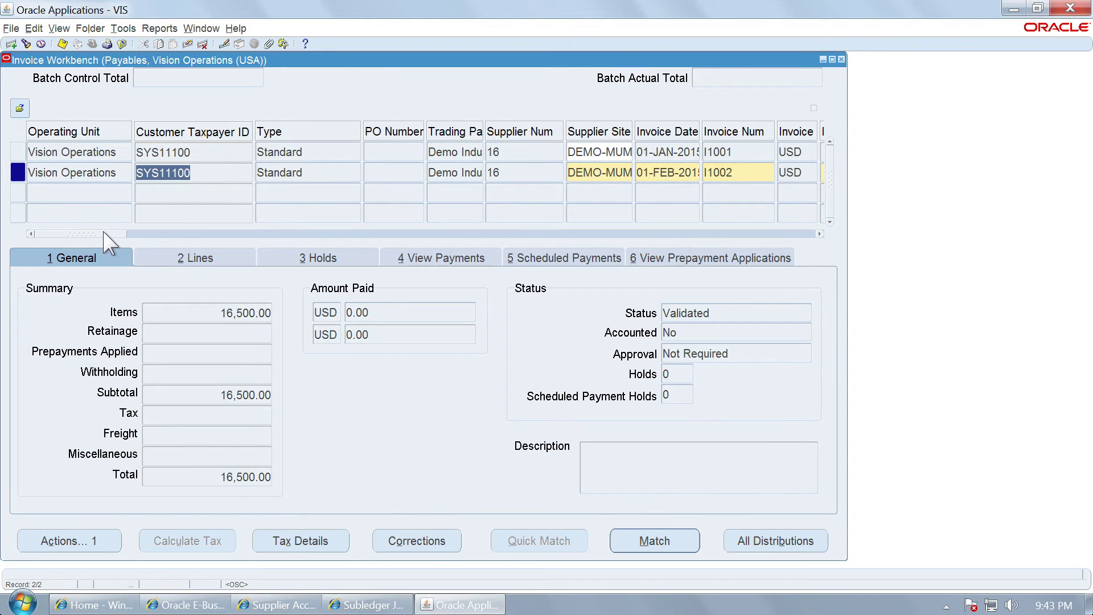
mouse_move(103, 232)
mouse_down()
mouse_move(114, 232)
mouse_move(100, 231)
mouse_up()
Step: Run Create Accounting with Final Post on invoice I1002 and acknowledge the success message
click(108, 543)
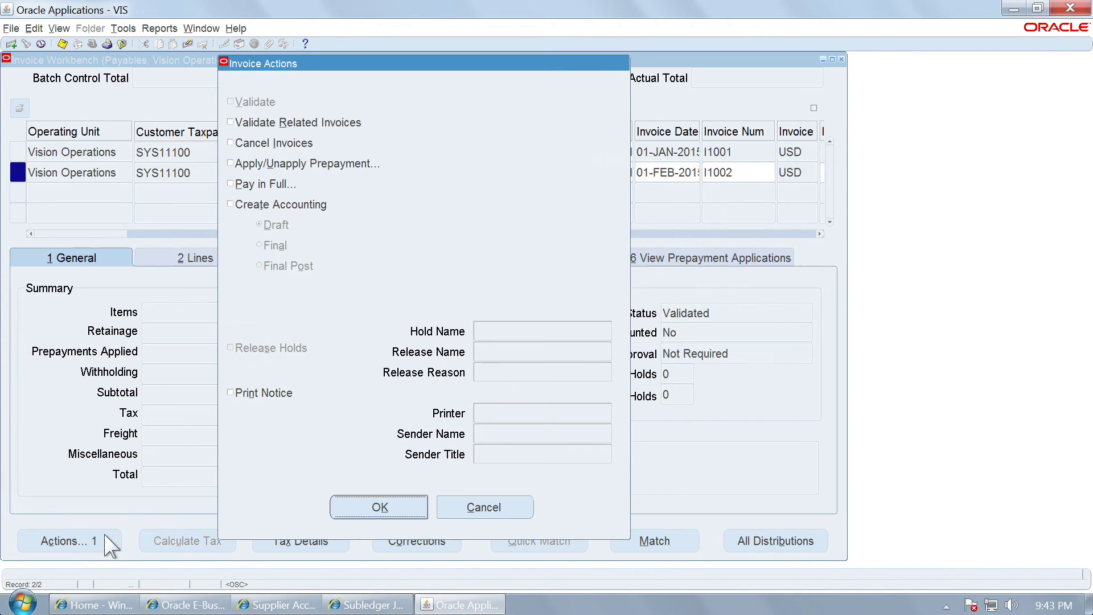
click(267, 205)
click(287, 266)
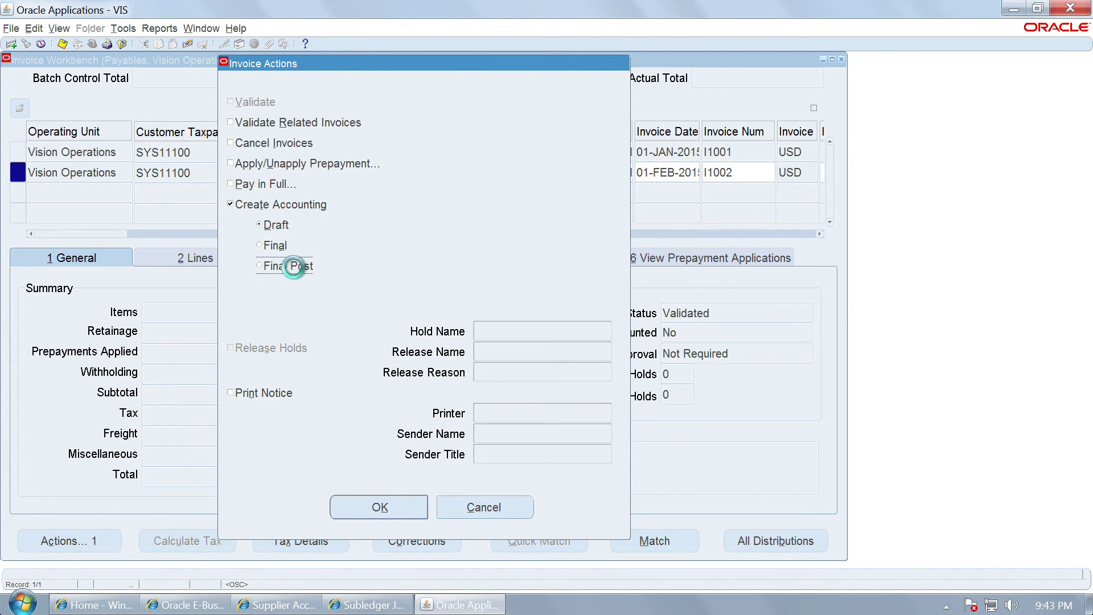
click(379, 501)
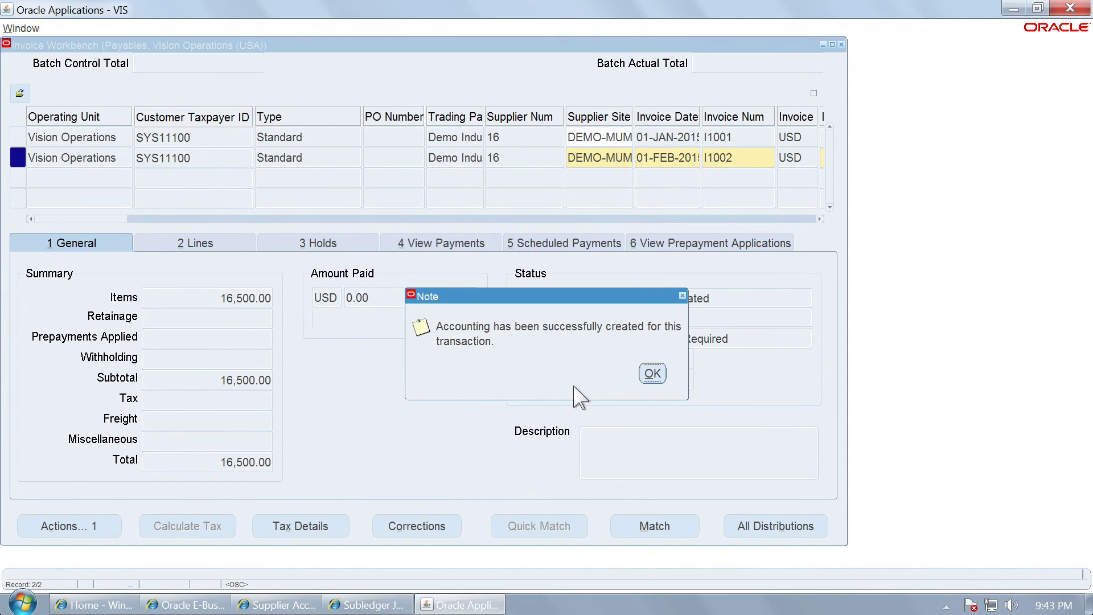
click(652, 373)
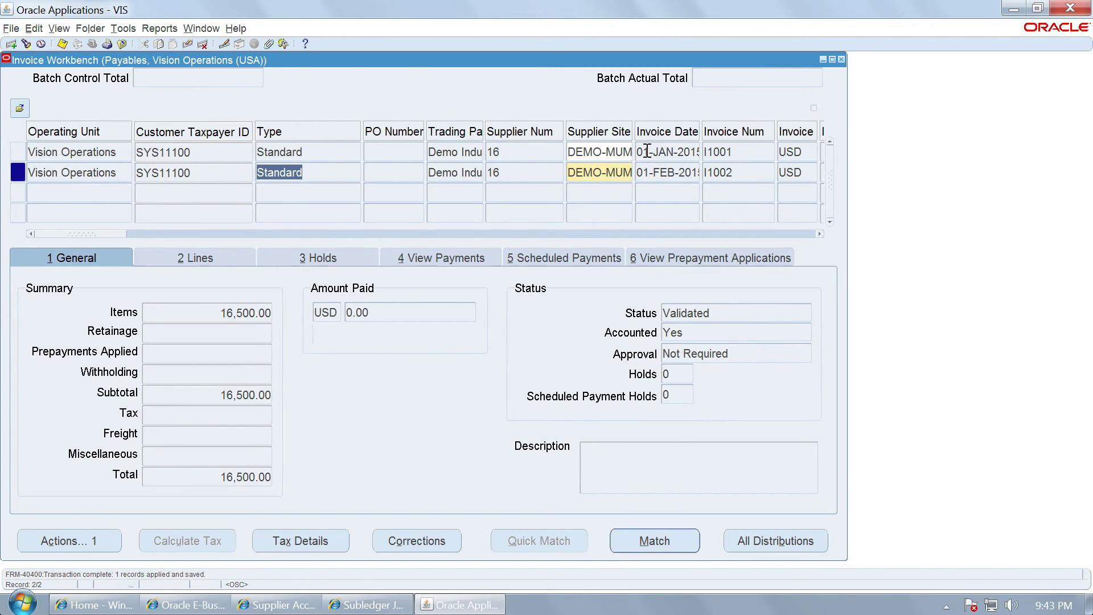
Step: Review invoices I1001 and I1002, close the Invoice Workbench, and return to Keynote
click(588, 153)
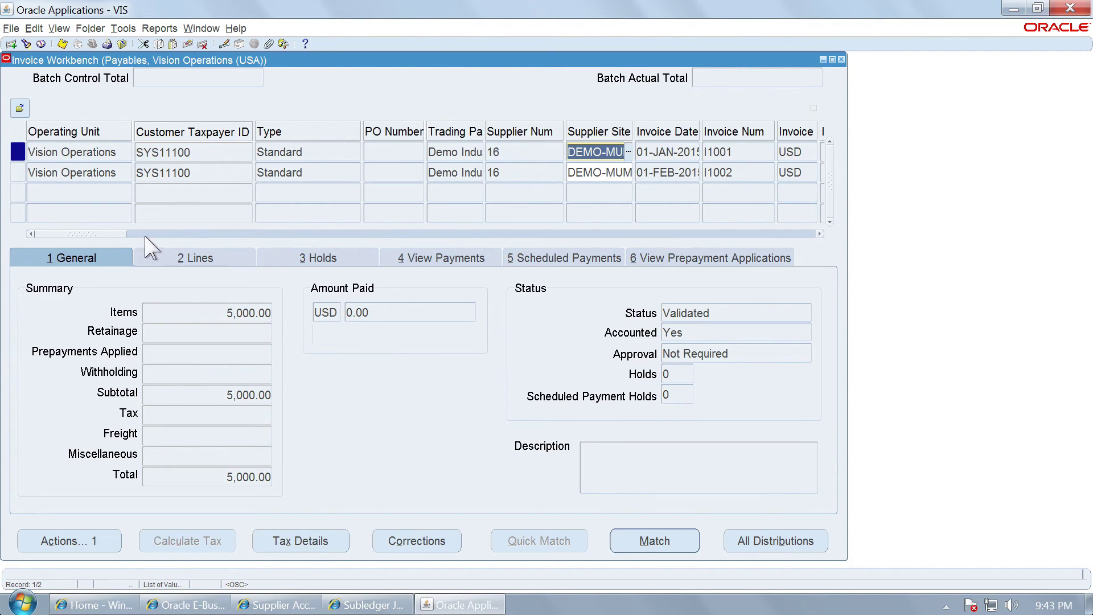
drag(114, 234, 140, 236)
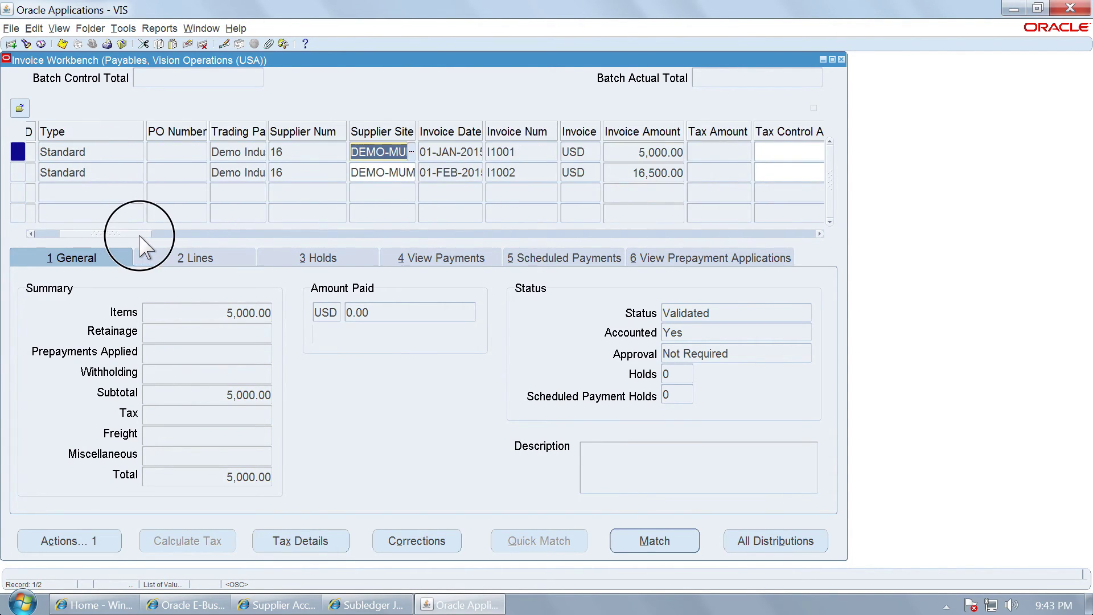
click(436, 173)
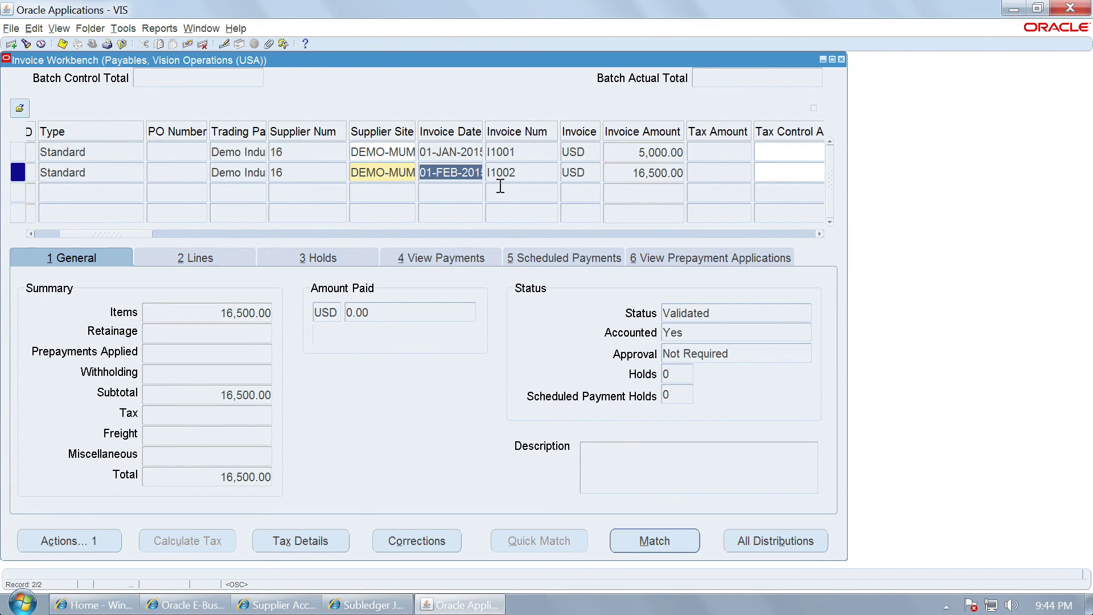
click(842, 59)
key(ctrl+Left)
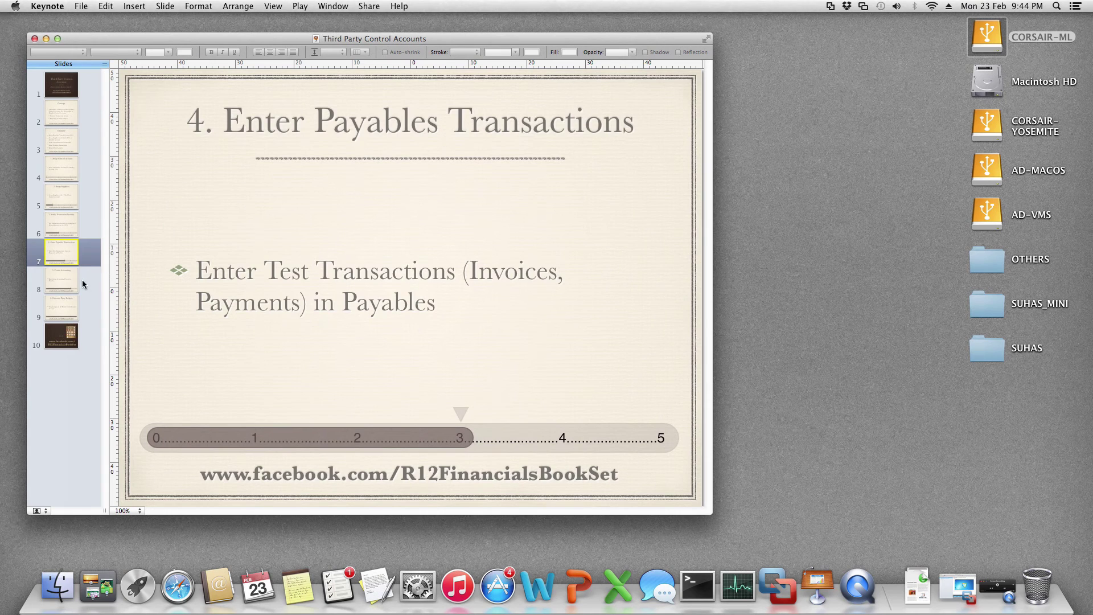
Step: Move through slide 8, 'Create Accounting', to slide 9, 'Generate Party Ledgers'
click(74, 285)
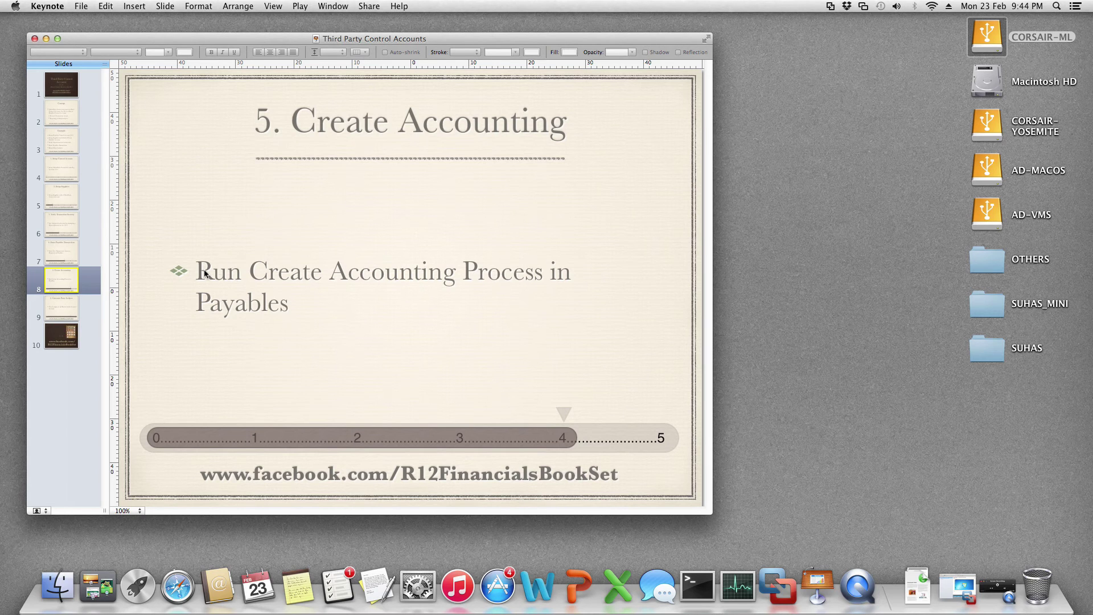
click(59, 310)
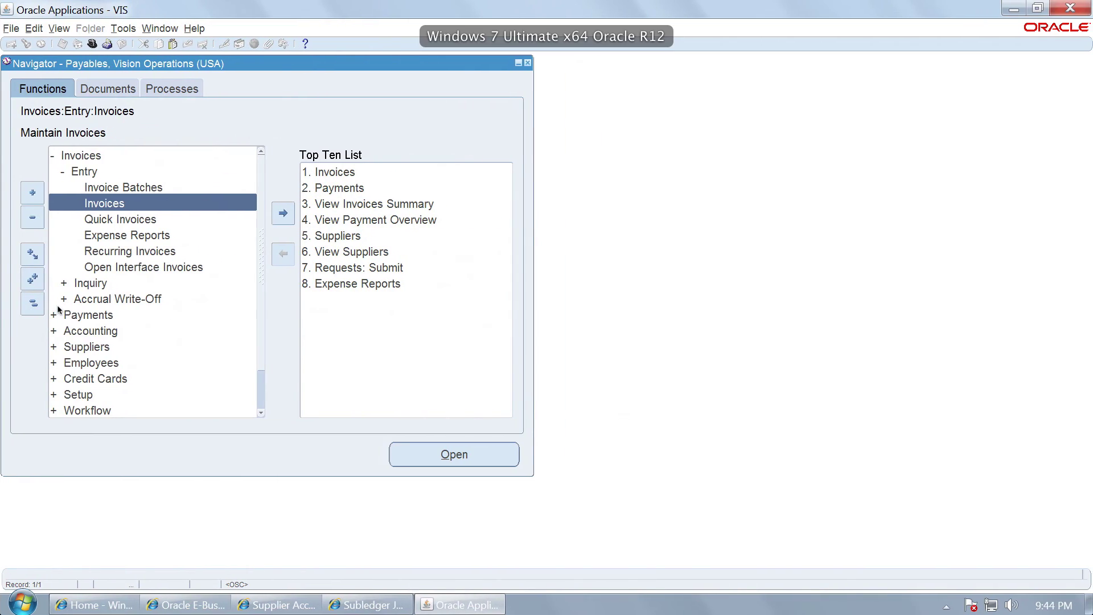
Step: Open Other > Requests > Run in the Navigator and choose a single request
click(34, 304)
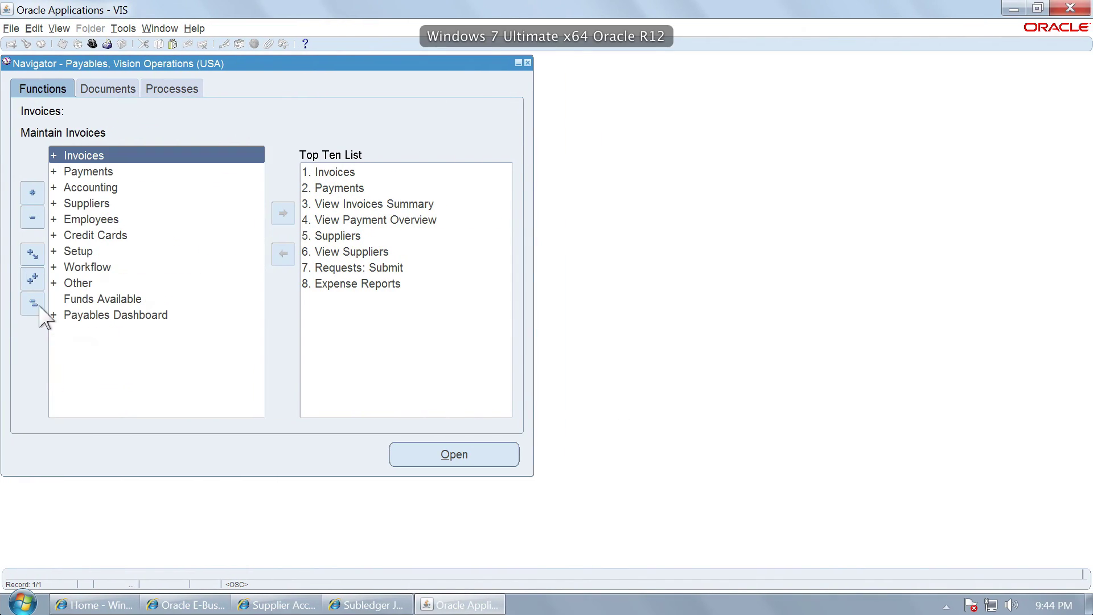
double_click(105, 285)
click(130, 297)
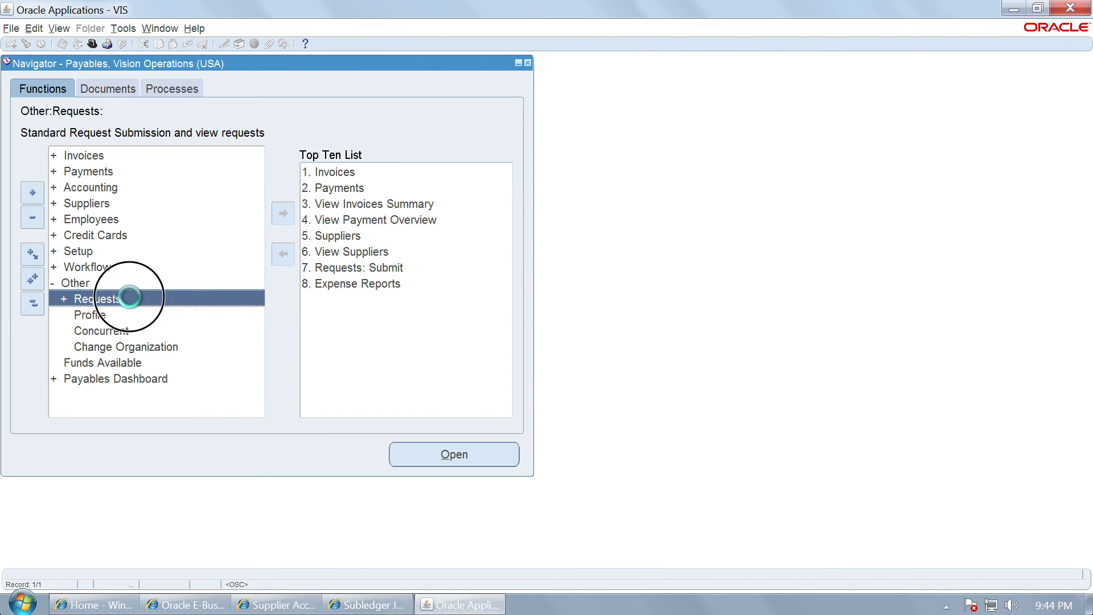
double_click(129, 297)
click(137, 310)
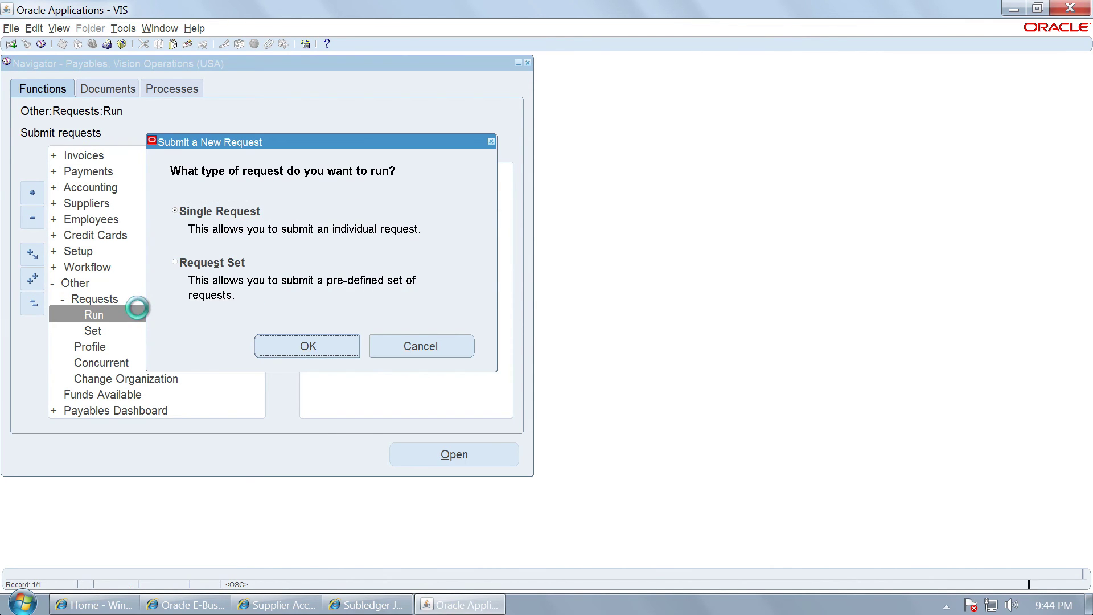
key(Return)
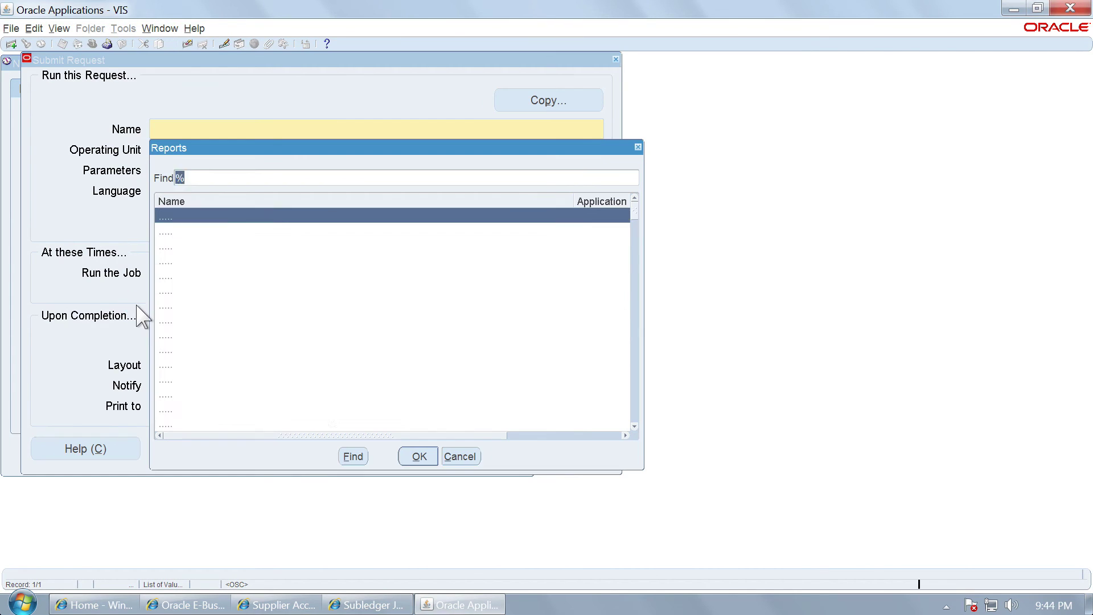
Step: Search reports for 'party%' and select the Third Party Balances Report
click(214, 179)
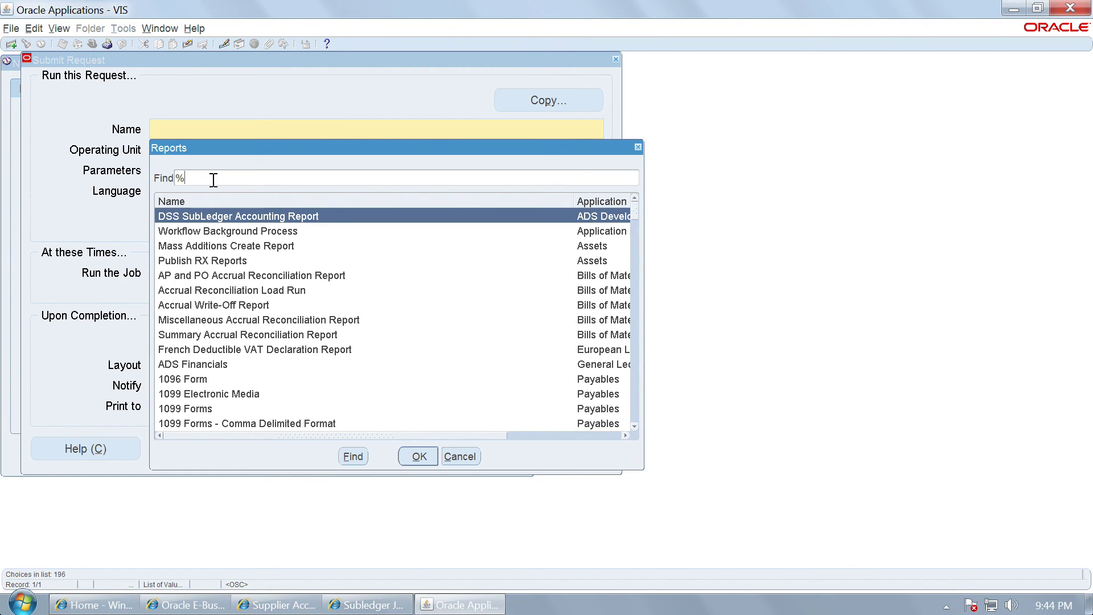
text(party%)
key(Return)
double_click(240, 231)
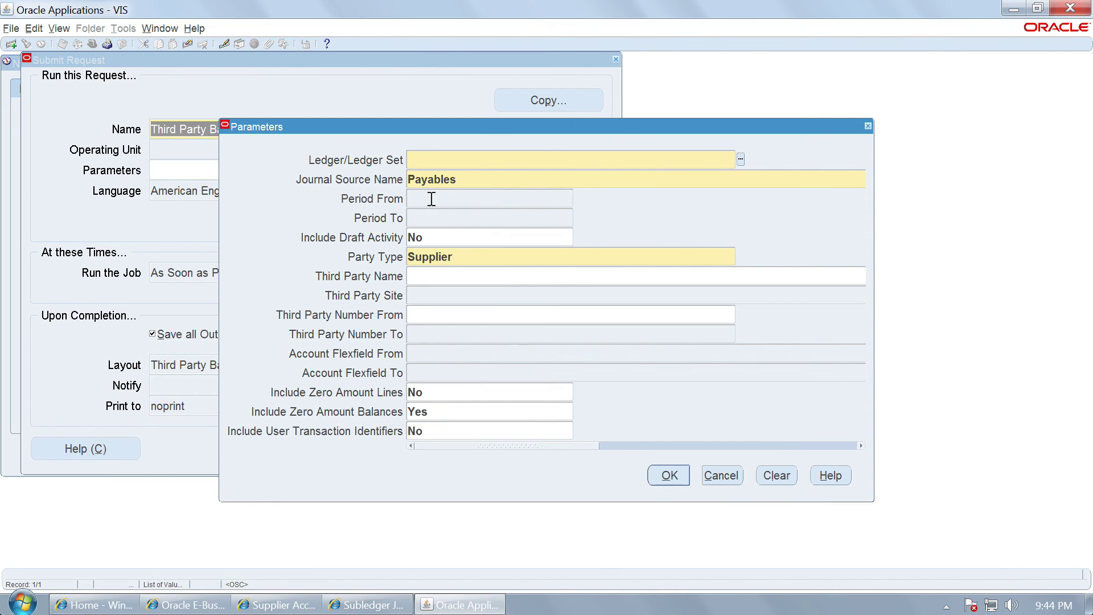
Step: Set the ledger to Vision Operations (USA) using the pattern Vis%Oper%
text(Vis%Oper%)
key(Tab)
click(215, 321)
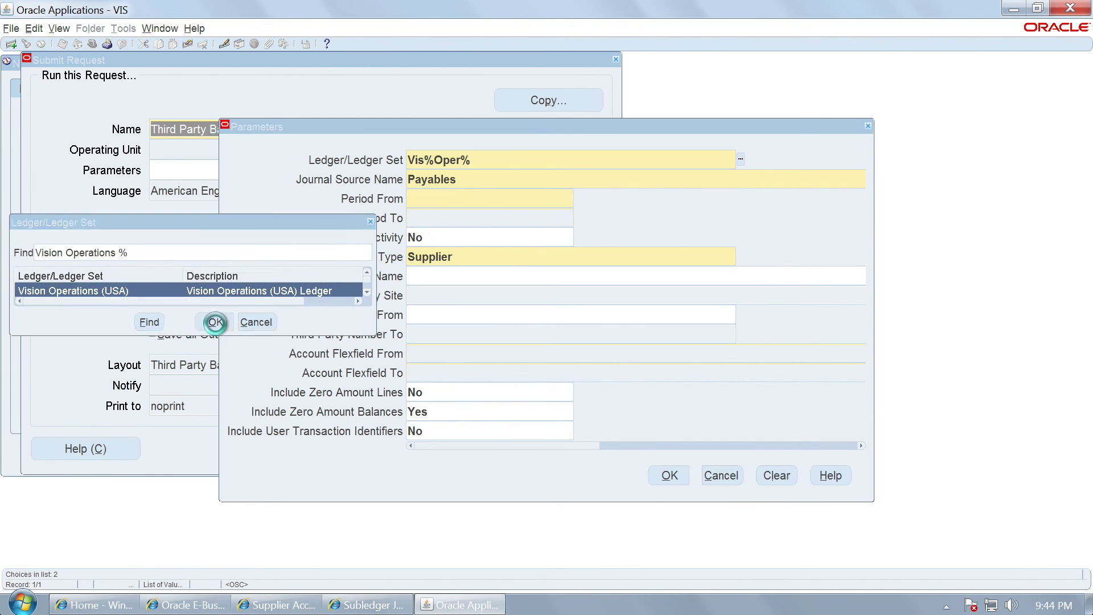
Step: Set Period From and Period To to Feb-15, leaving Party Type as is
click(460, 197)
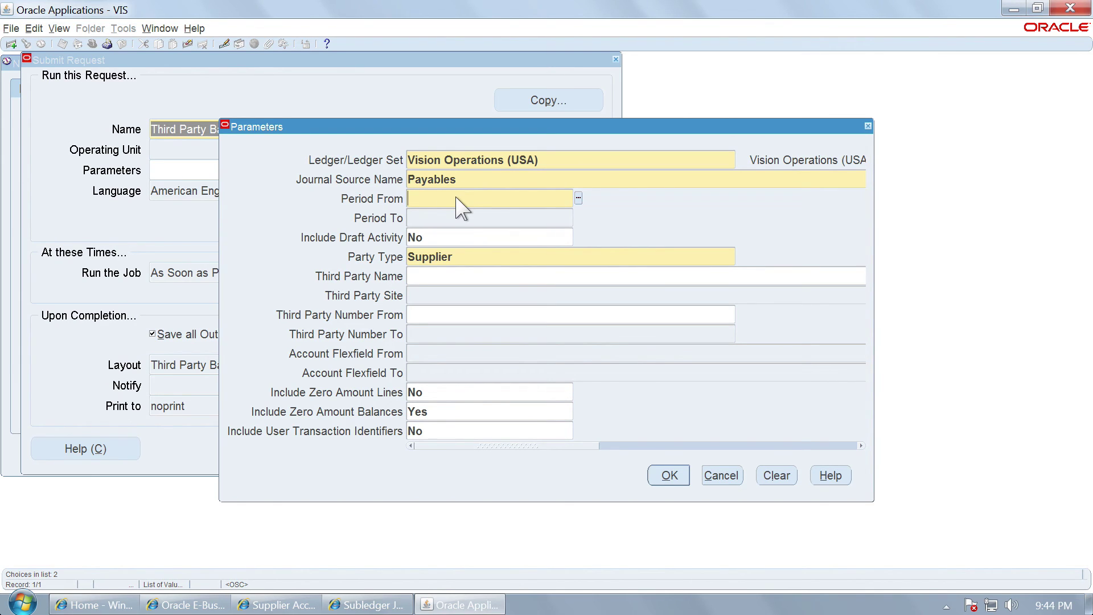
text(01-Feb-15)
key(Tab)
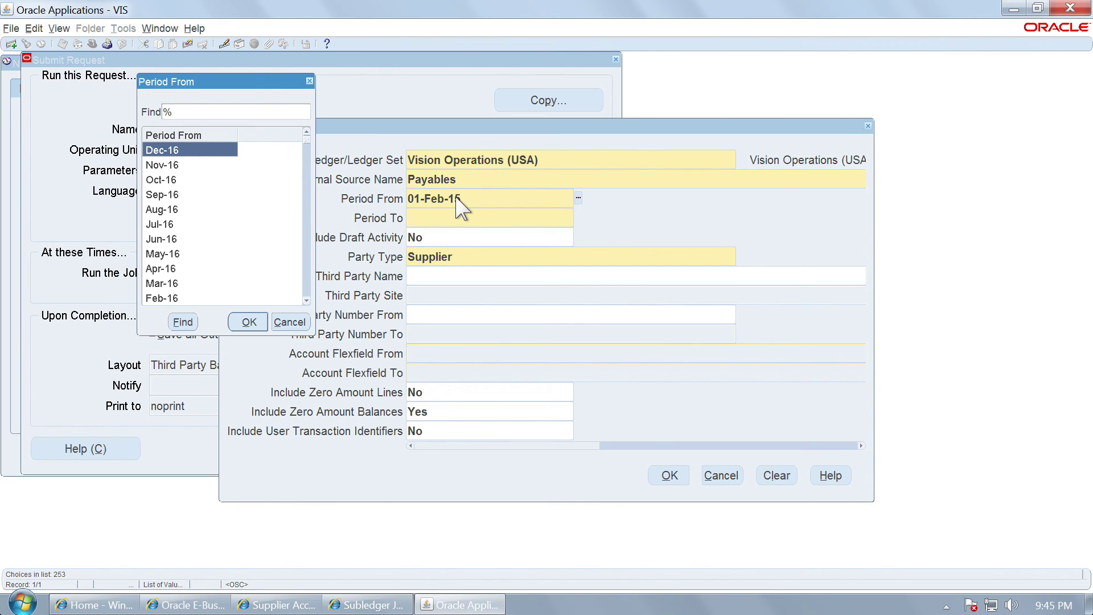
text(Feb-)
key(Down)
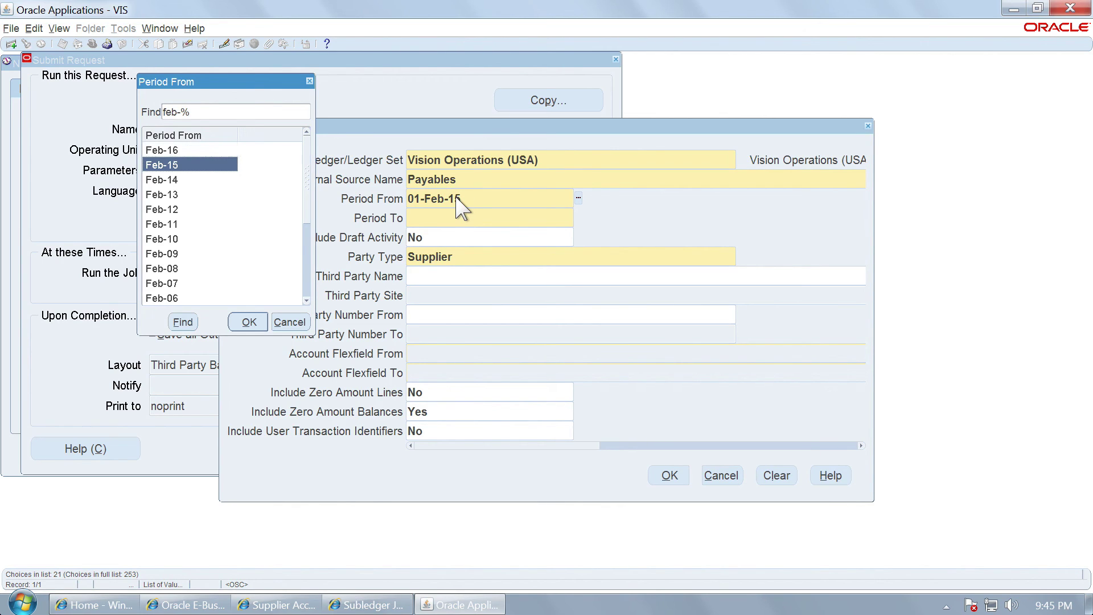
key(Return)
key(Tab)
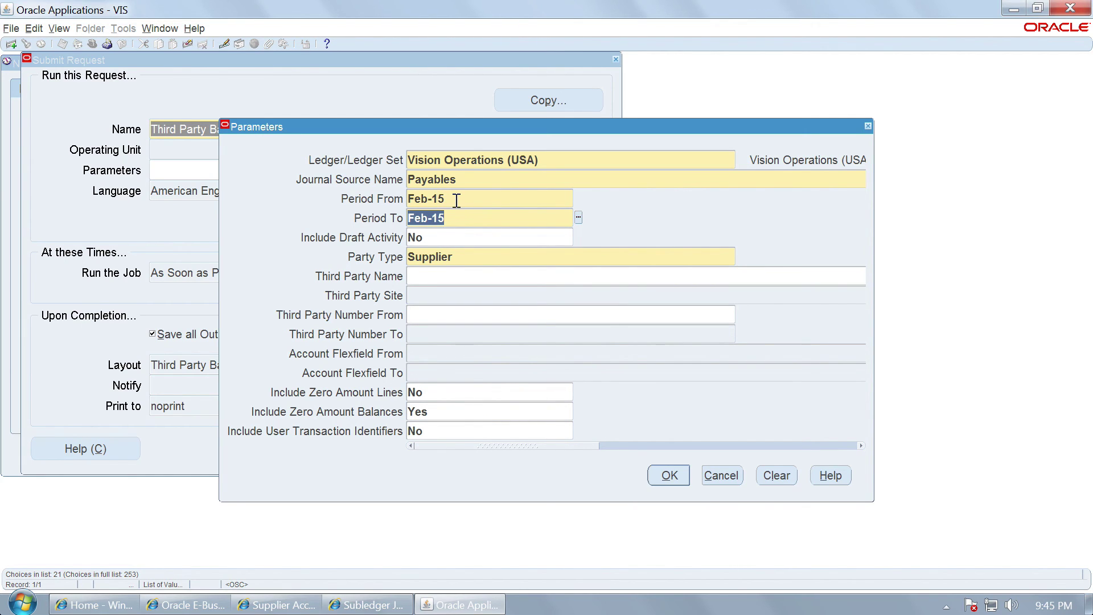
click(467, 254)
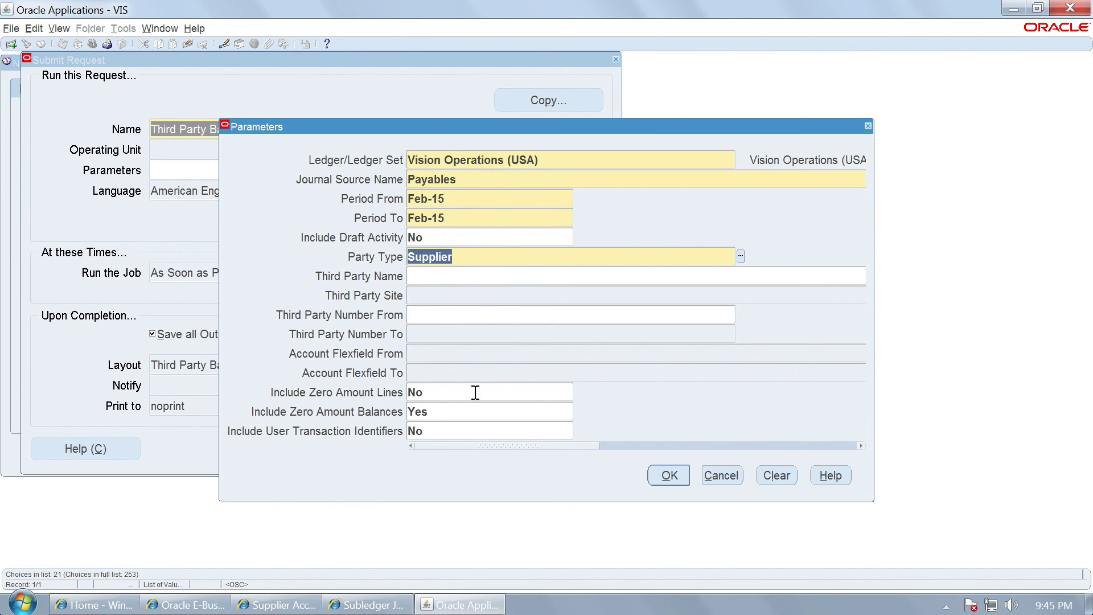
click(434, 314)
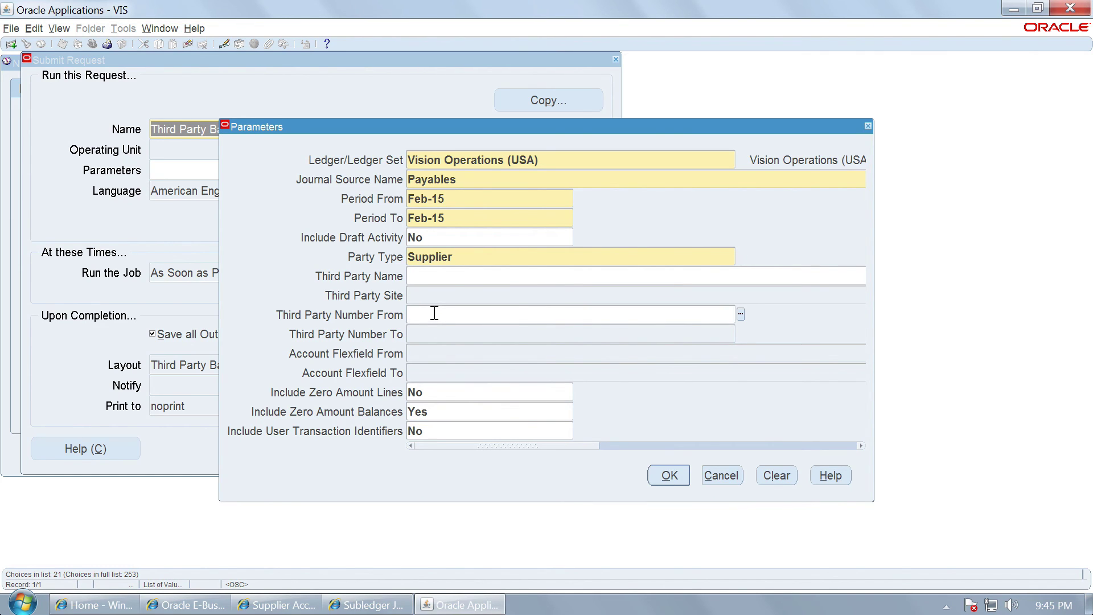
key(Tab)
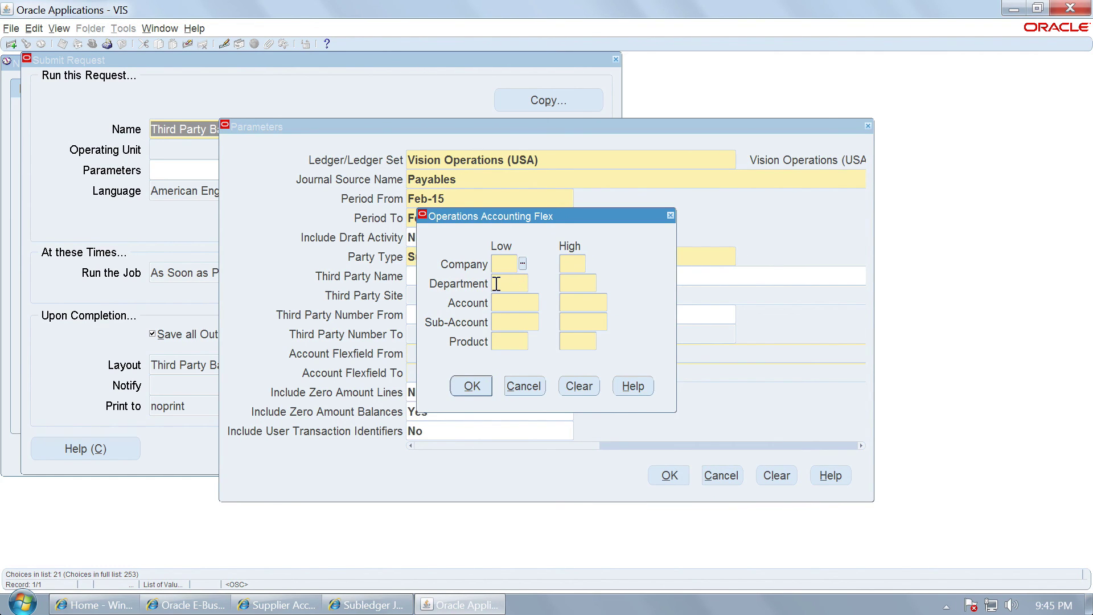
text(01)
key(Tab)
key(Tab)
text(000)
key(Tab)
key(Tab)
text(2214)
key(Tab)
key(Tab)
text(00)
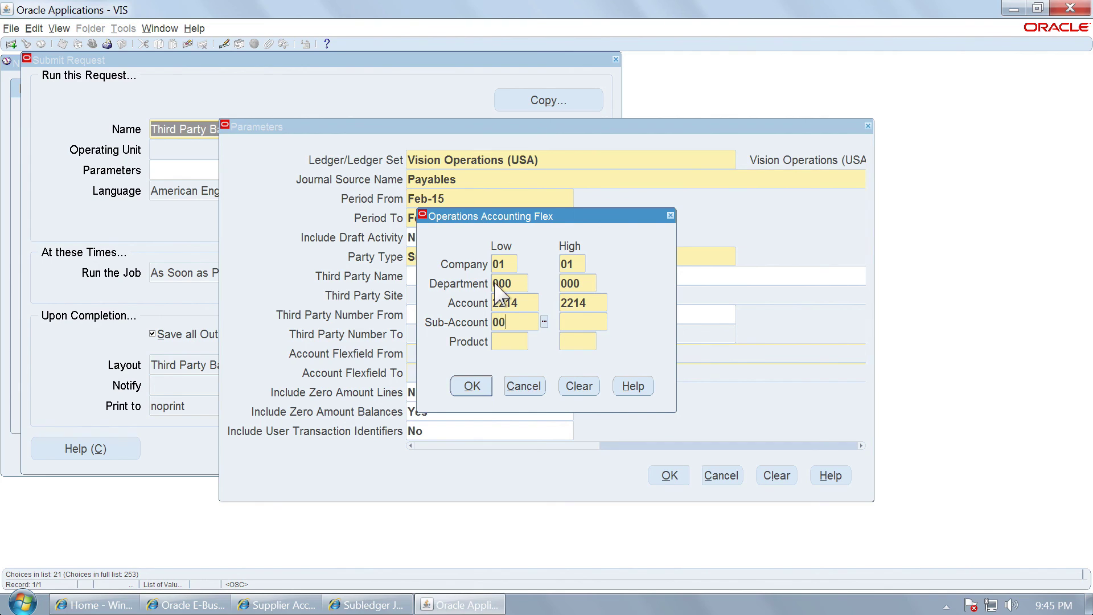
text(00)
key(Tab)
key(Tab)
text(000)
key(Tab)
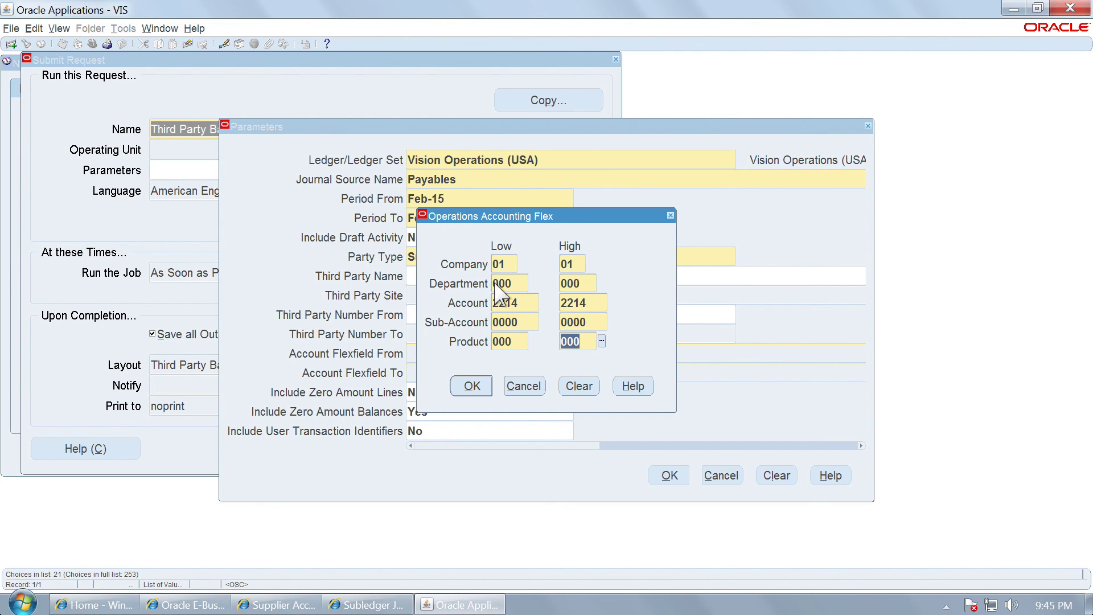
click(465, 385)
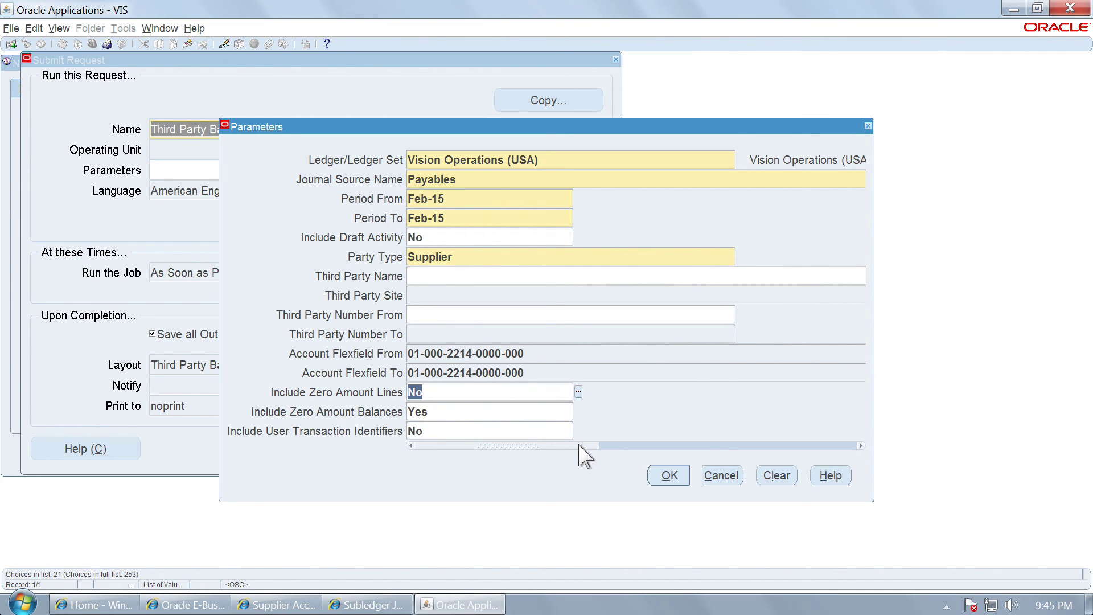
click(665, 476)
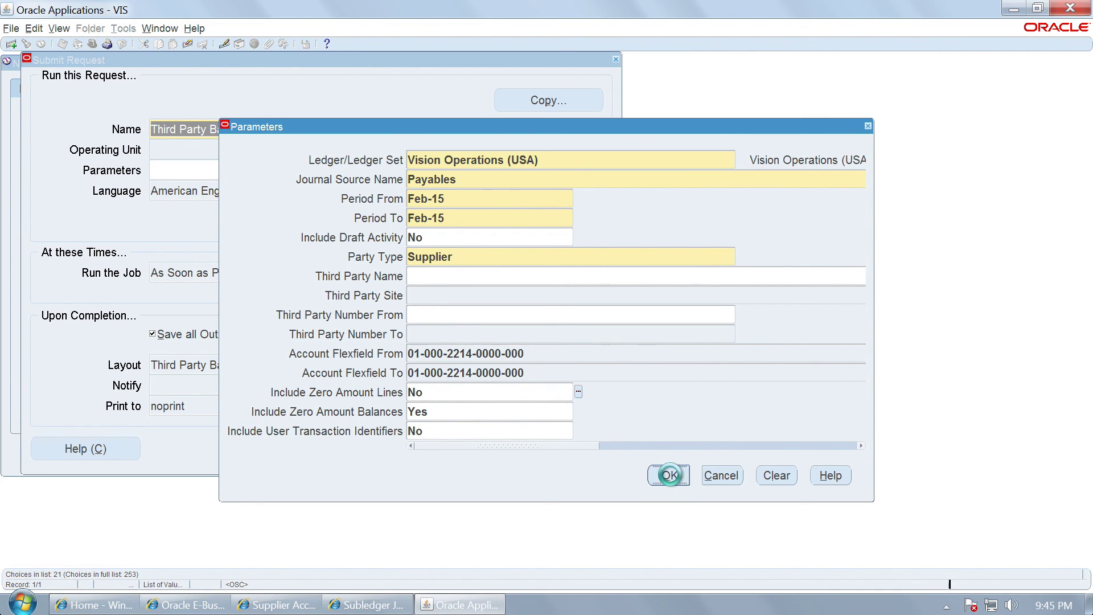
Step: Submit the report, decline another request, refresh to Completed Normal, and view output
click(431, 449)
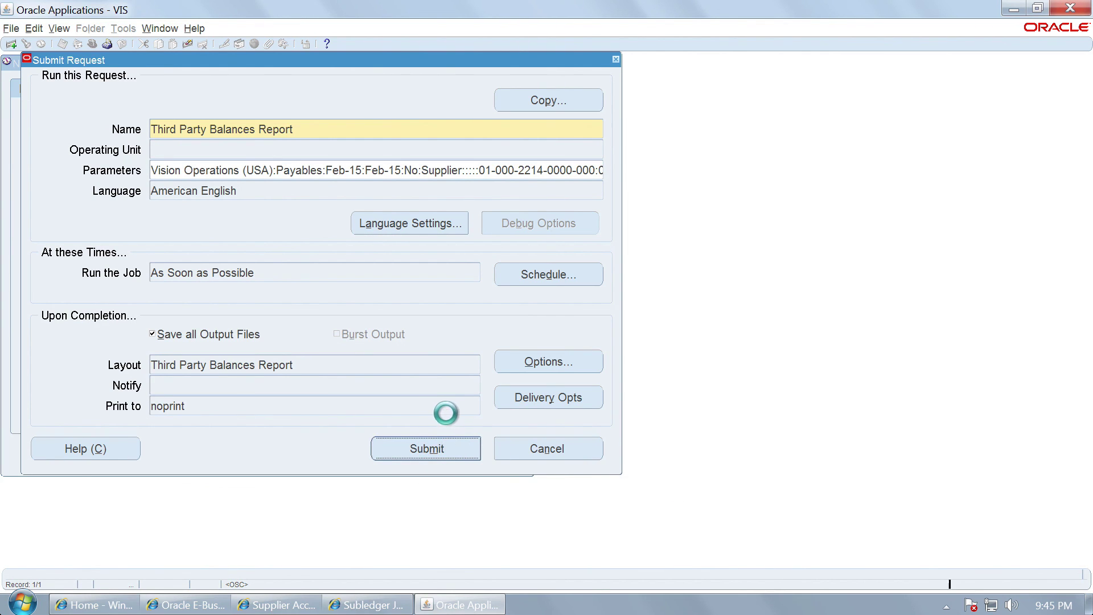
click(592, 350)
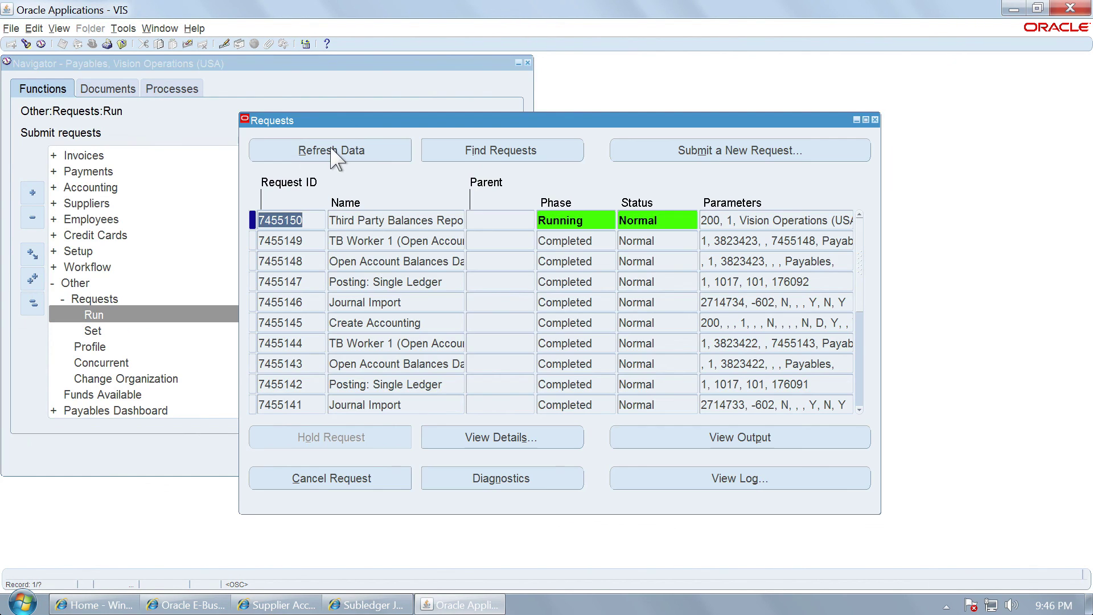
click(331, 150)
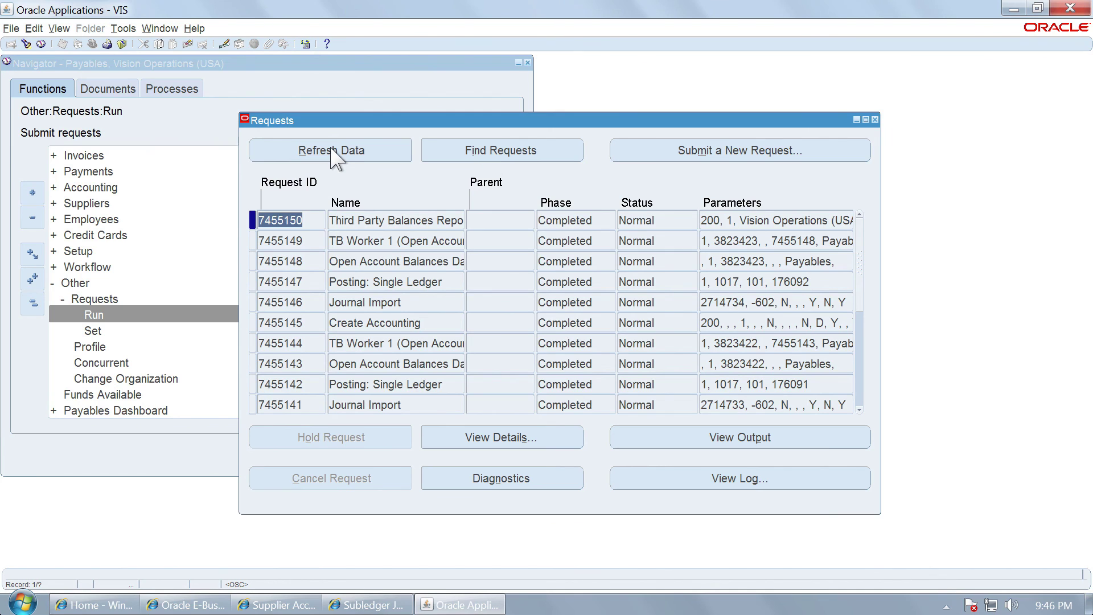
click(733, 437)
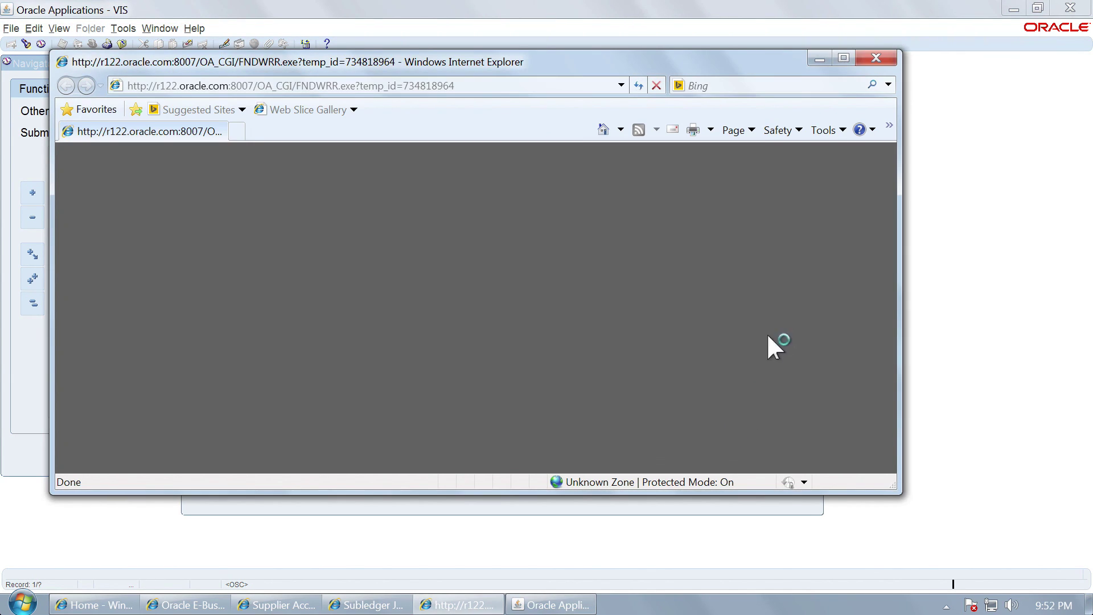
Step: Maximize the report output and scroll through Demo Industries' balance from 5,000.00 to 21,500.00
click(843, 58)
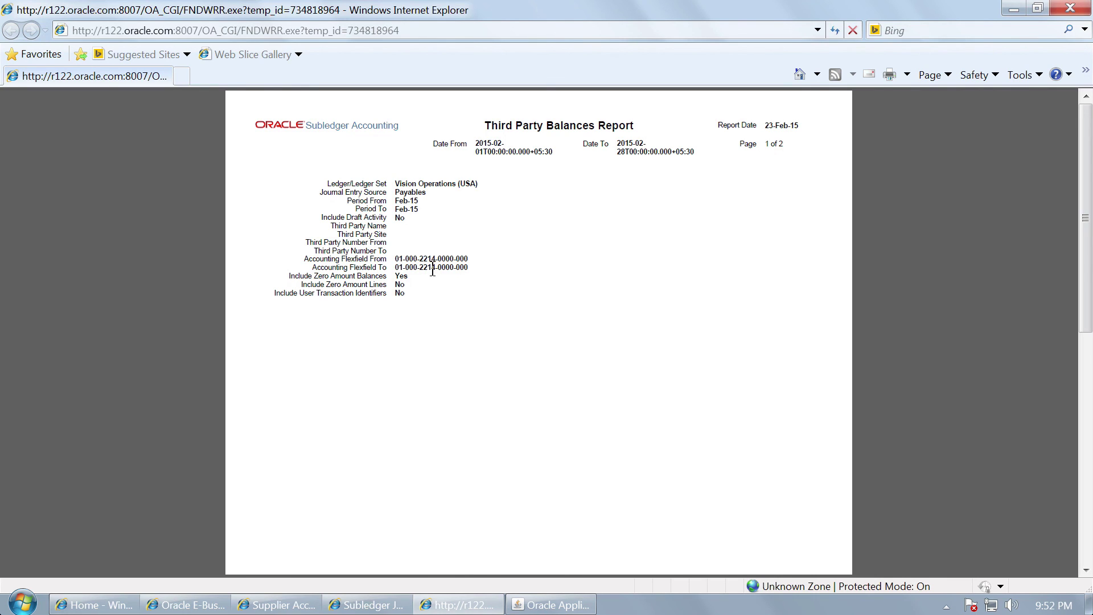
scroll(428, 307, down, 5)
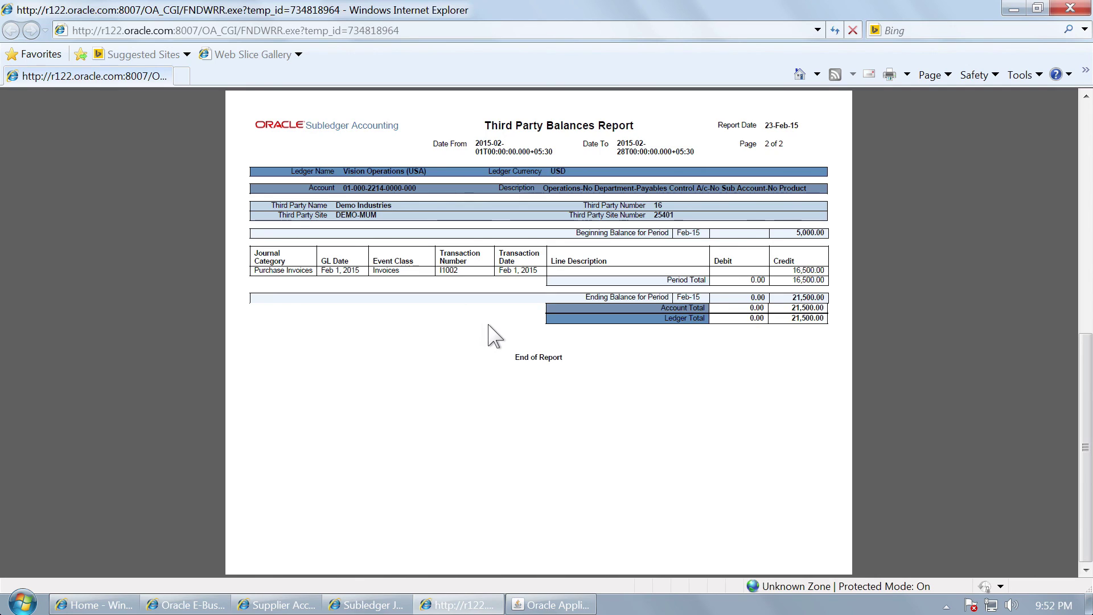
scroll(488, 327, up, 3)
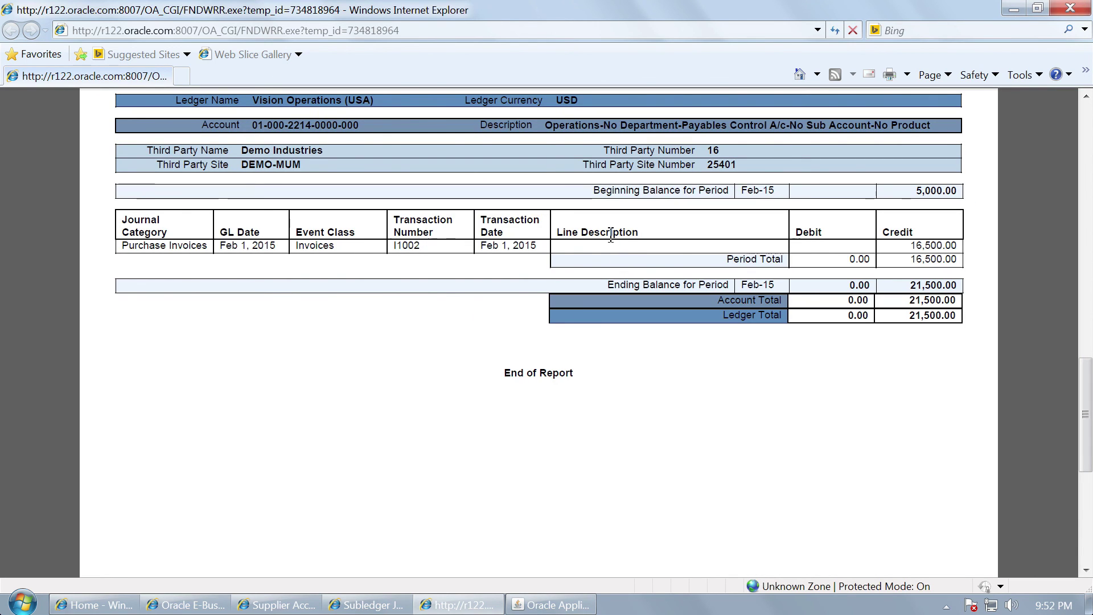